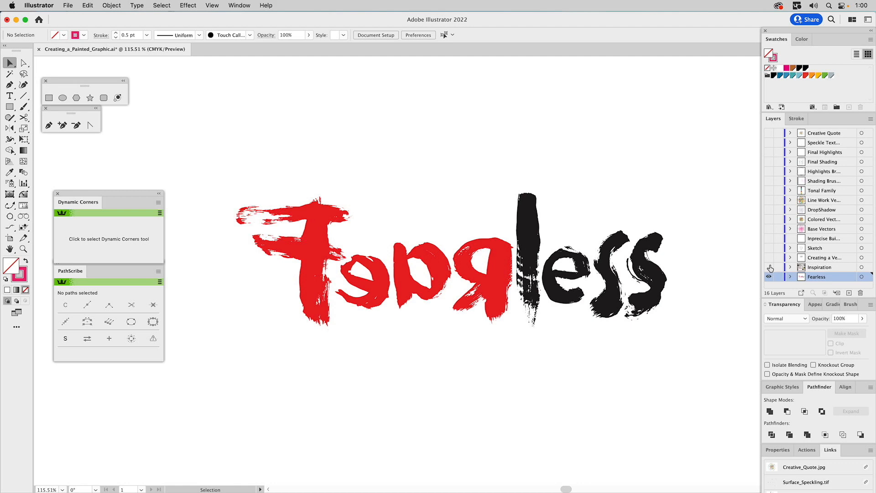
Step: Show the Creating a Vector layer and hide the Inspiration photo and Fearless lettering layers
left_click(771, 268)
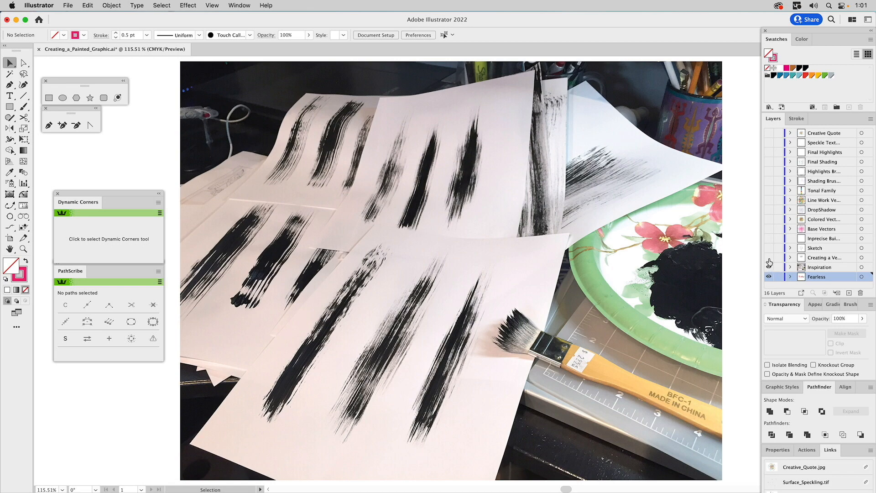
left_click(769, 258)
left_click(769, 267)
left_click(768, 277)
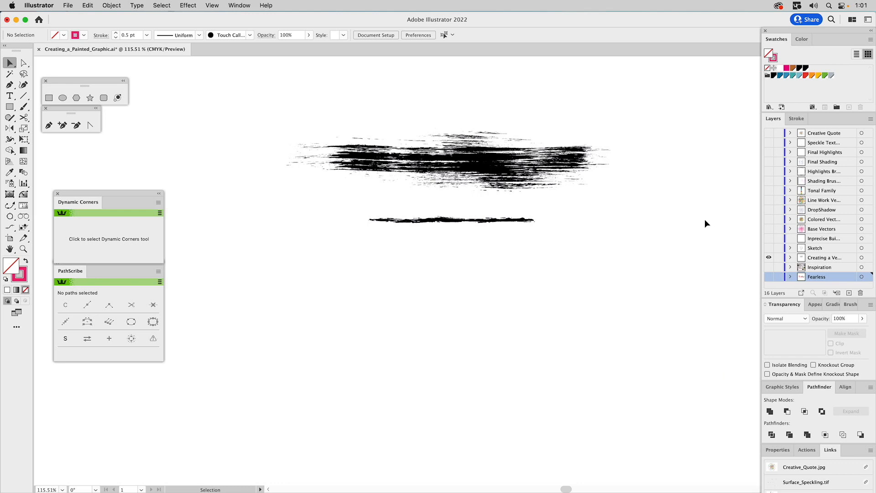
Step: Float the Brushes panel, enlarge it to list the DragStrip brushes, and select the painted brush image
left_click(842, 302)
mouse_move(846, 306)
left_mouse_down()
mouse_move(656, 274)
mouse_move(275, 277)
mouse_move(630, 180)
mouse_move(650, 137)
left_mouse_up()
left_click_drag(705, 211, 705, 329)
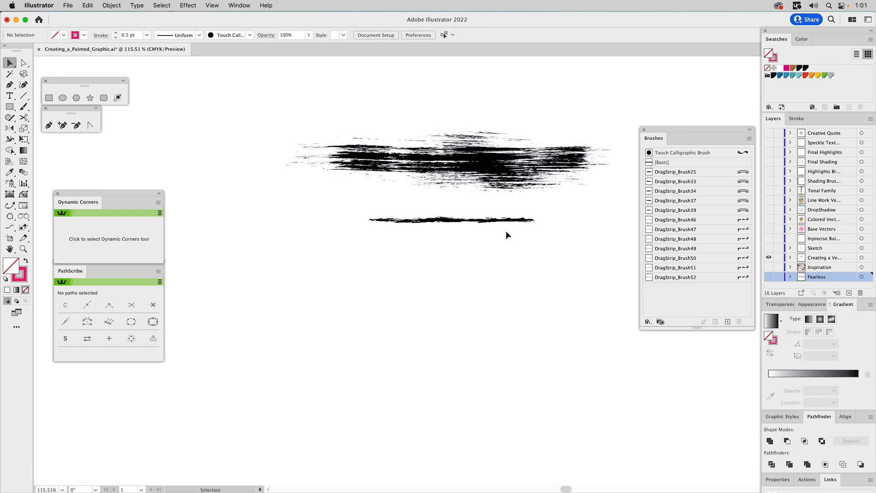
left_click(492, 159)
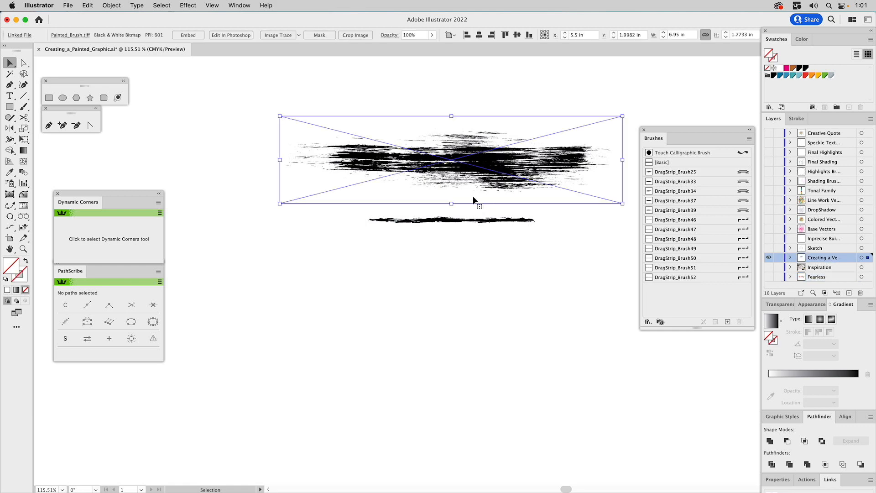
left_click(452, 220)
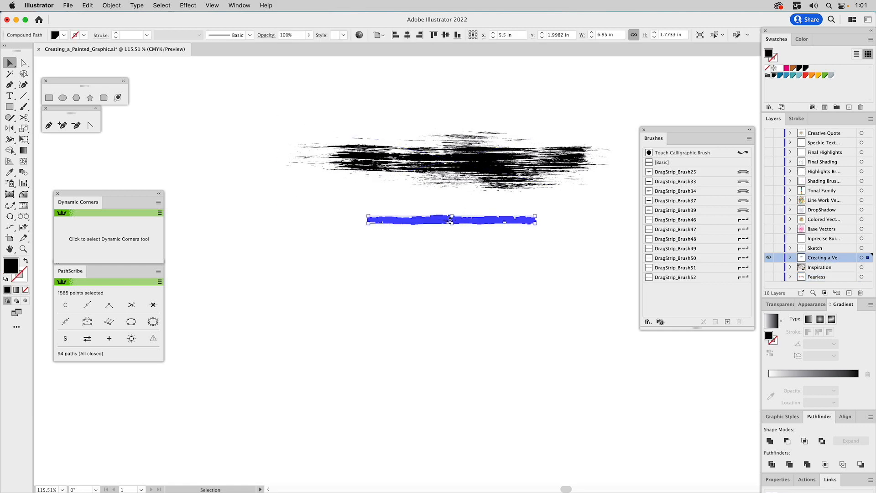
left_click(427, 203)
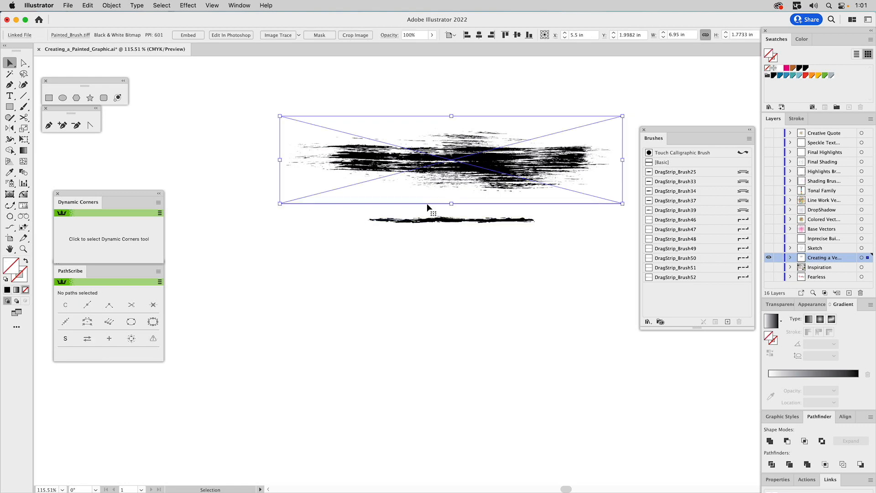
key("z")
mouse_move(362, 200)
left_mouse_down()
mouse_move(413, 230)
mouse_move(488, 241)
left_mouse_up()
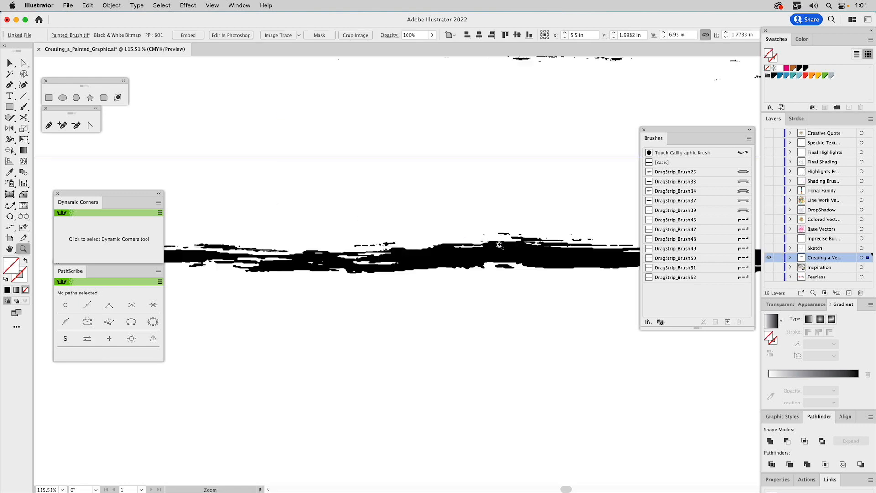
key("super+shift+a")
key("v")
mouse_move(406, 234)
left_mouse_down()
mouse_move(493, 232)
mouse_move(341, 224)
left_mouse_up()
left_click_drag(500, 221, 302, 229)
left_click_drag(435, 230, 261, 242)
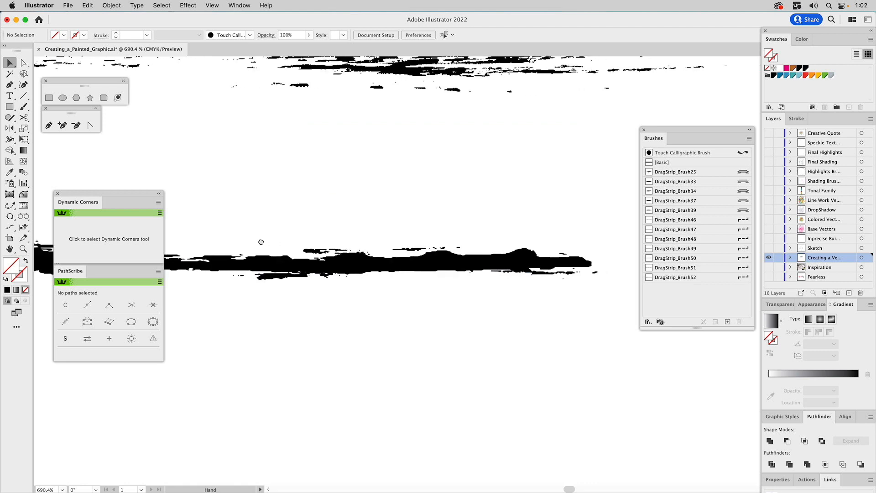
left_click(420, 264)
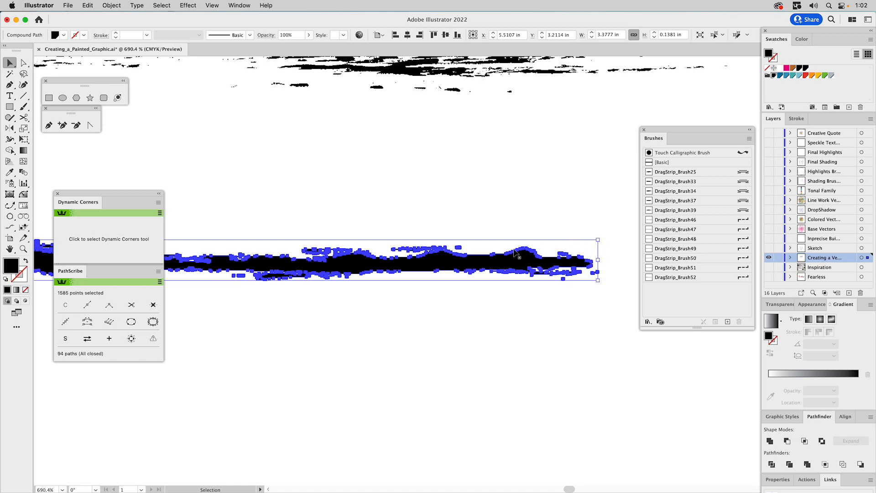
key("space")
left_click_drag(176, 256, 629, 245)
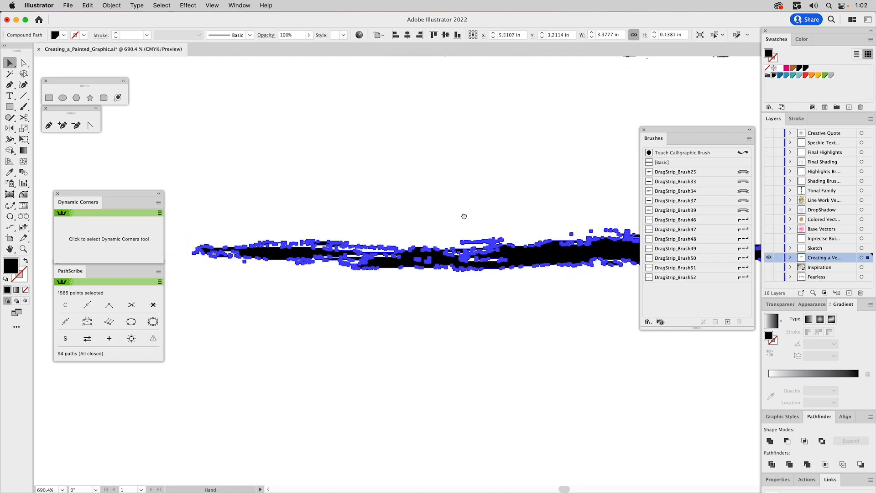
left_click(440, 227)
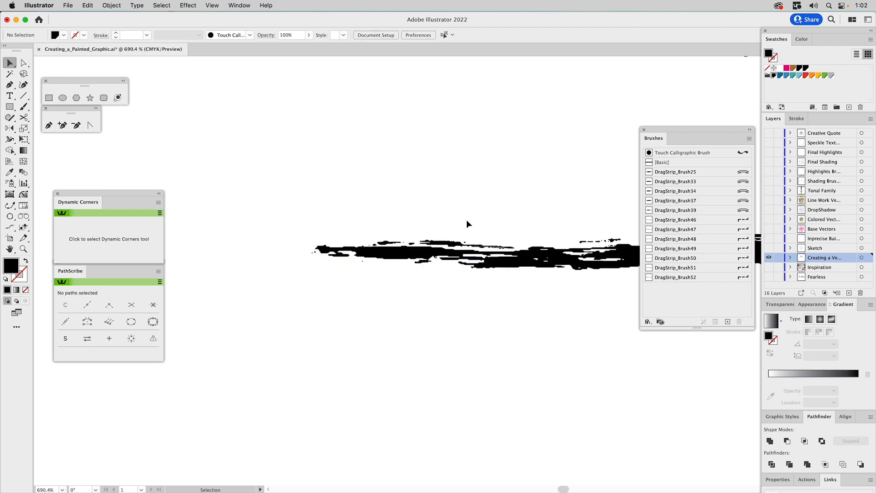
left_click(23, 249)
left_click(481, 263, "alt")
left_click(482, 263, "alt")
left_click(482, 262, "alt")
left_click(484, 270, "alt")
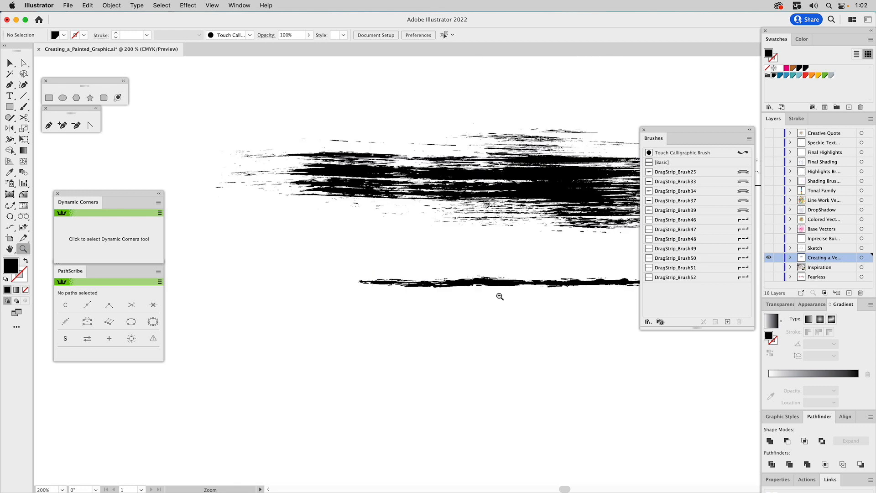
key("v")
left_click(501, 284)
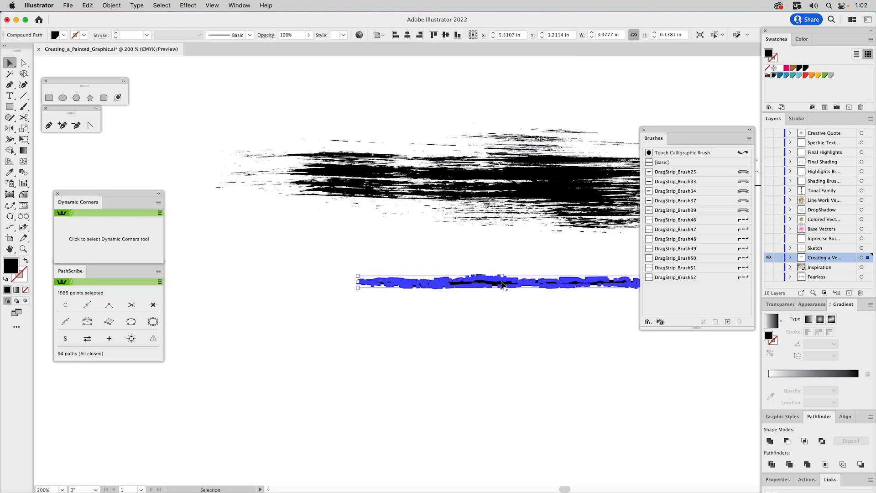
left_click_drag(620, 287, 333, 297)
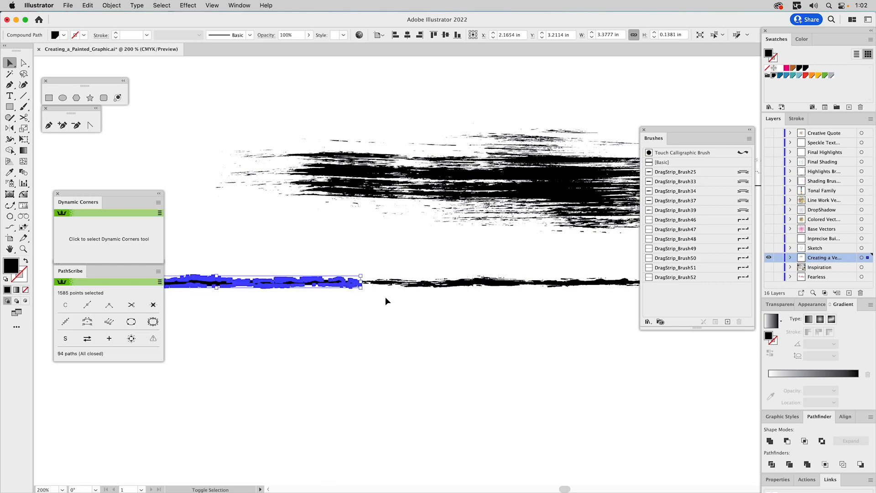
left_click(380, 302)
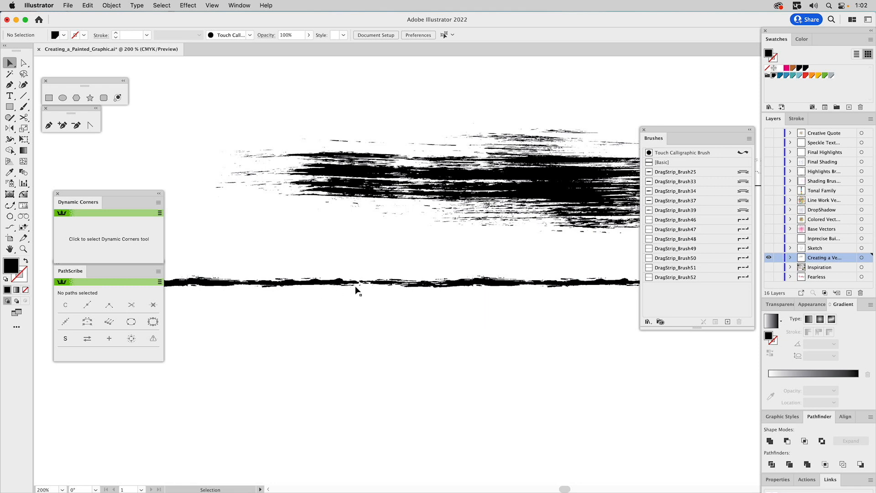
left_click(335, 284)
key("Delete")
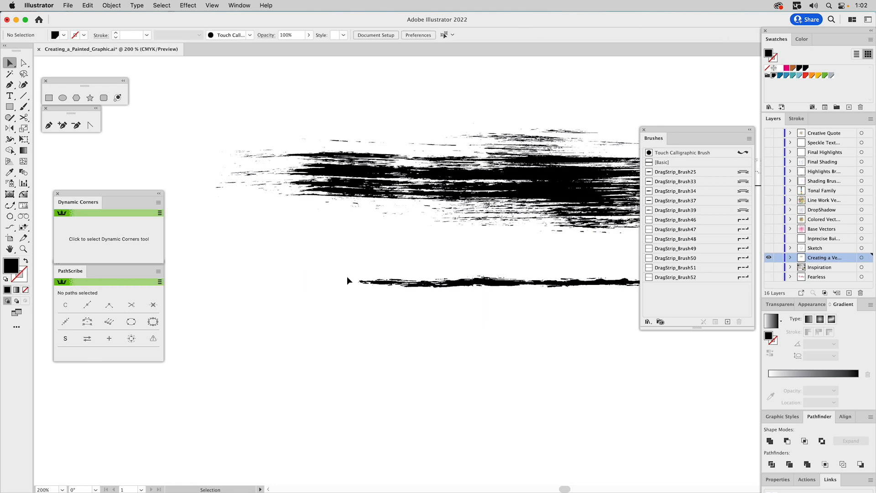
key("super+0")
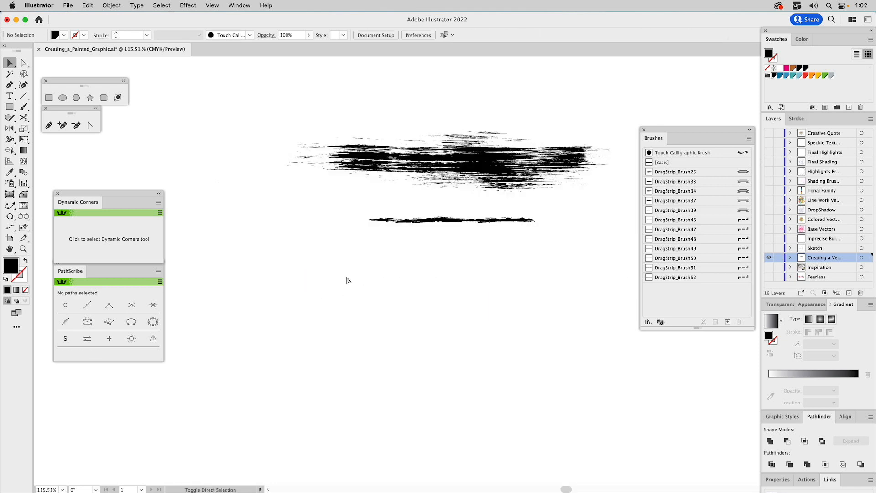
left_click(438, 162)
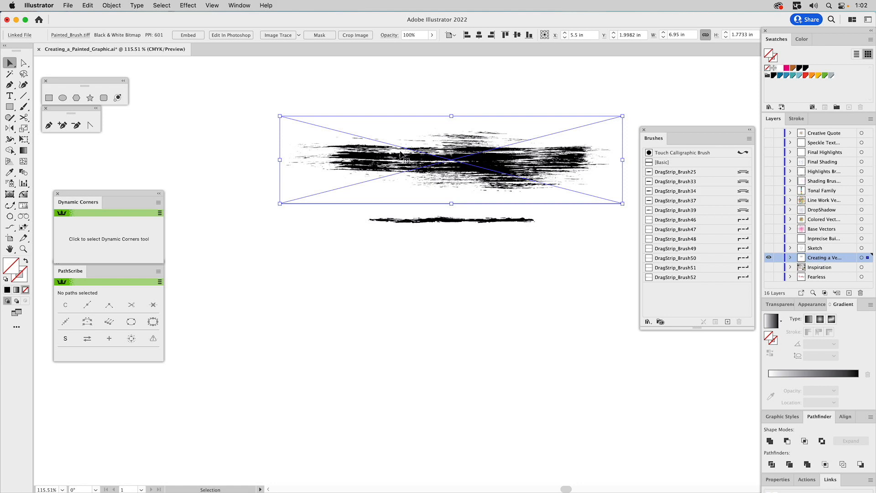
Step: Image Trace the painted brush at Paths 100%, Noise 1 px, Ignore White, then expand it
left_click(240, 5)
left_click(259, 300)
left_click_drag(233, 229, 288, 242)
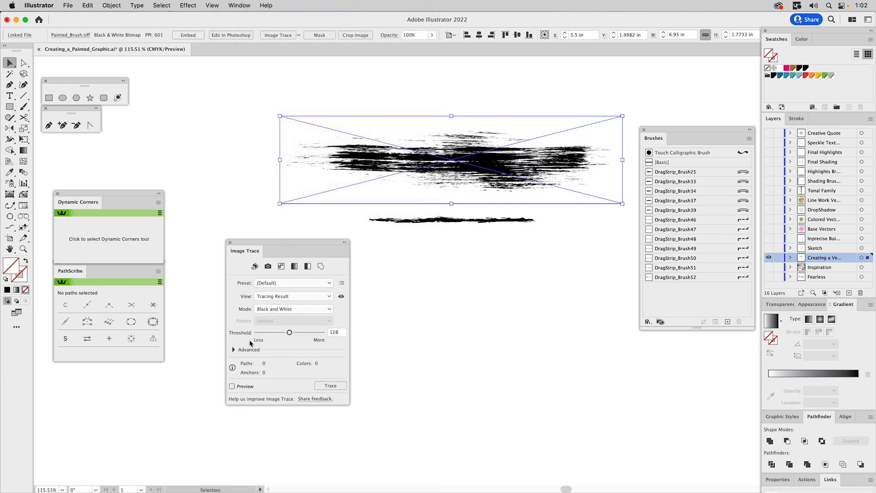
left_click(234, 350)
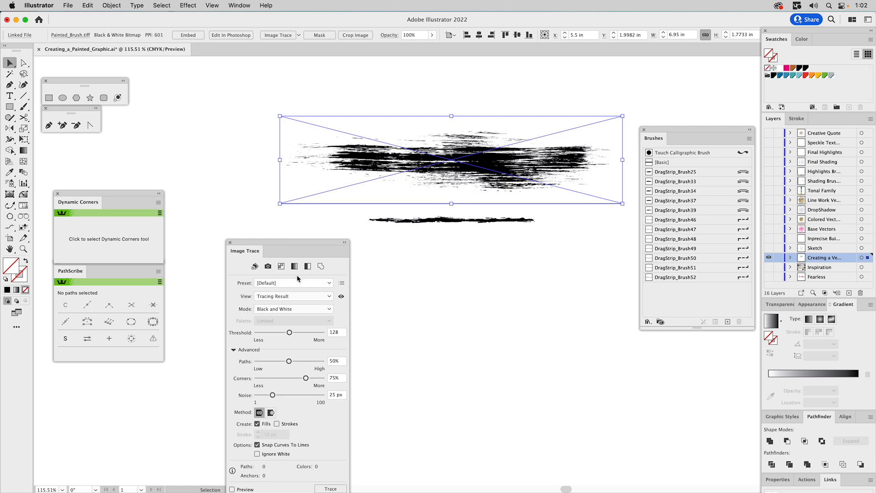
left_click_drag(300, 247, 282, 143)
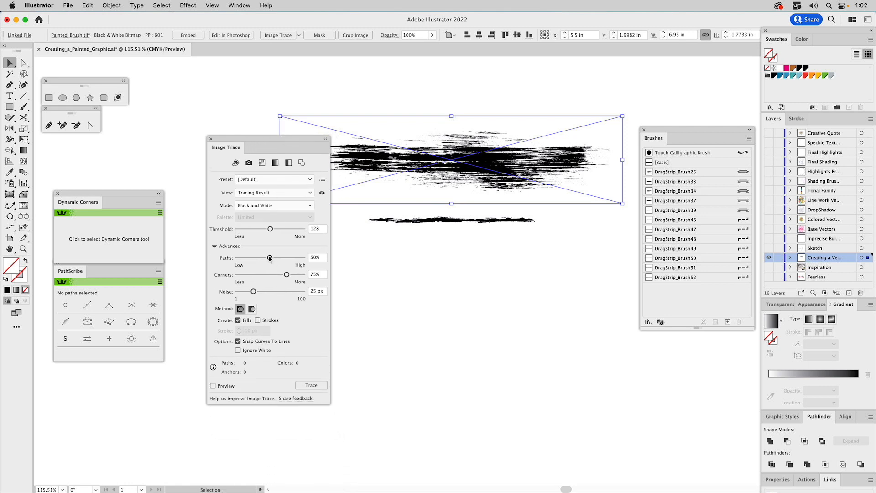
left_click_drag(318, 262, 318, 263)
left_click_drag(254, 291, 190, 295)
left_click(239, 351)
left_click(313, 386)
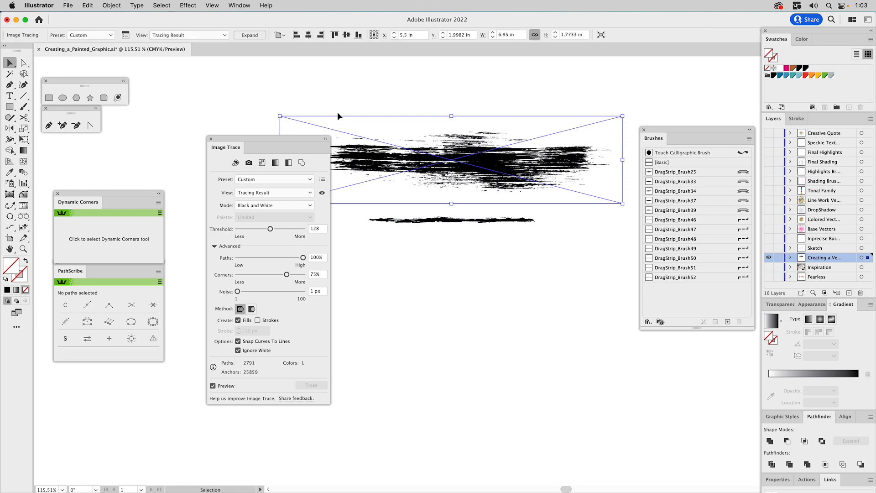
left_click(254, 36)
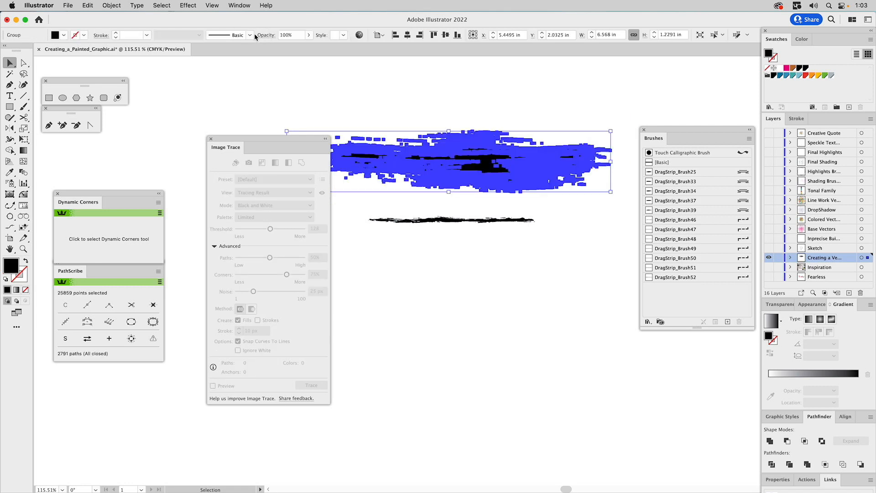
left_click(211, 138)
left_click(287, 106)
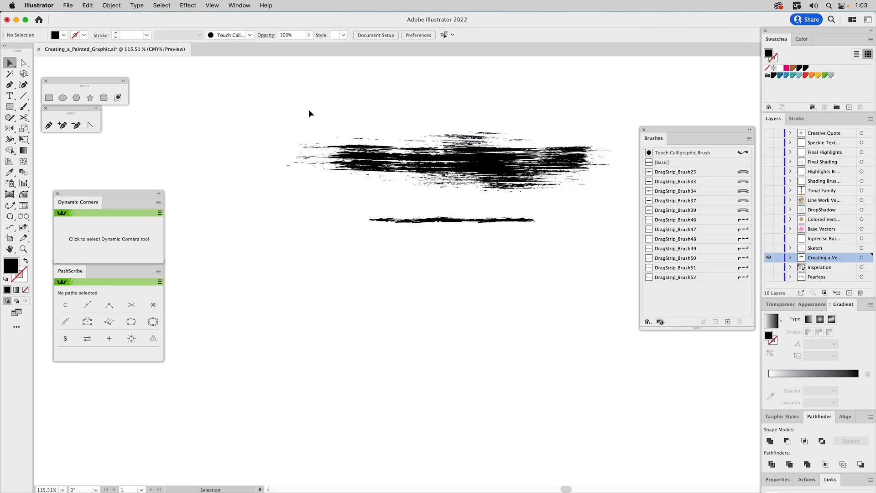
left_click(372, 158)
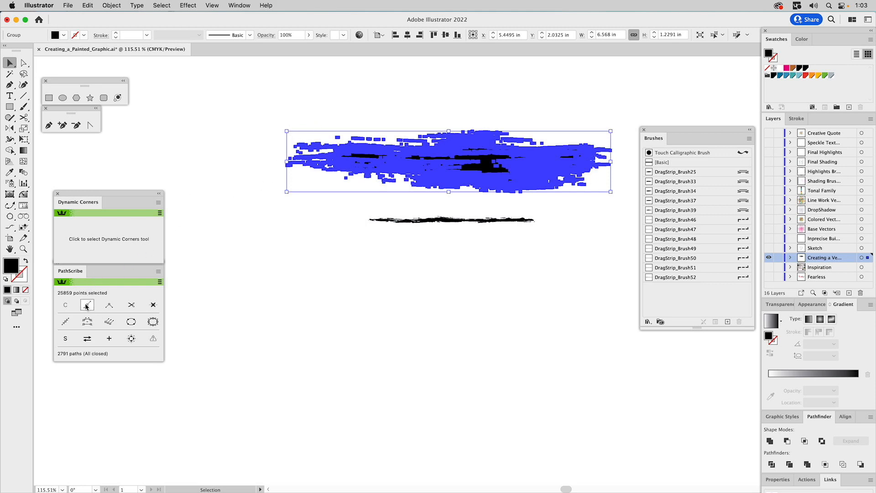
left_click(23, 249)
left_click_drag(262, 102, 618, 278)
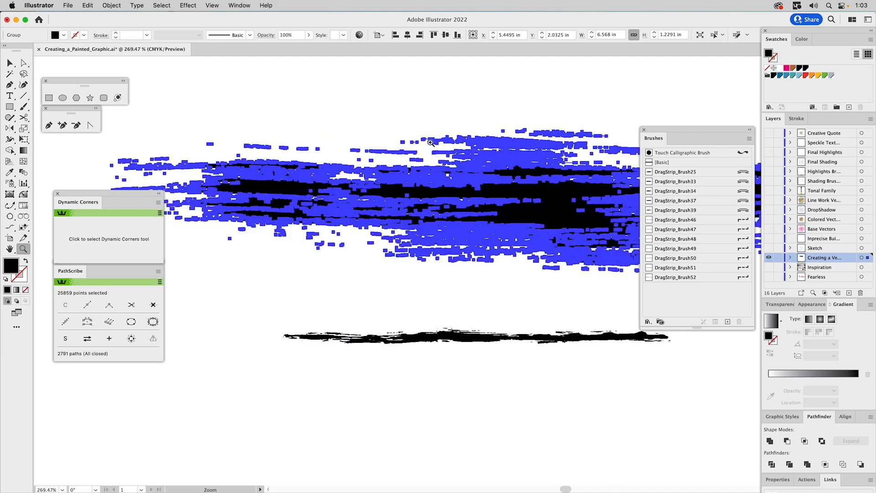
key("v")
left_click(403, 85)
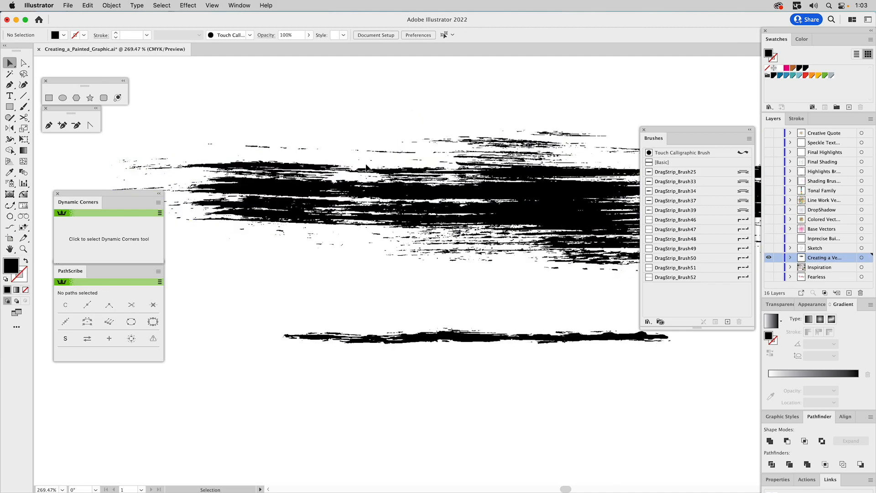
left_click(313, 187)
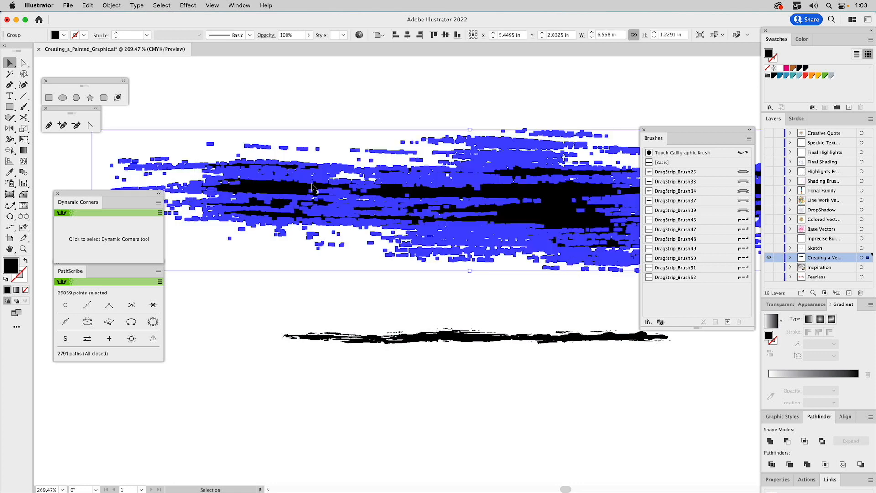
left_click(23, 248)
left_click(424, 235, "alt")
left_click_drag(456, 227, 399, 152)
left_click(436, 180, "alt")
left_click_drag(437, 207, 423, 172)
Step: Apply Object > Path > Simplify at 55% curve to the traced brush-stroke group
left_click(112, 5)
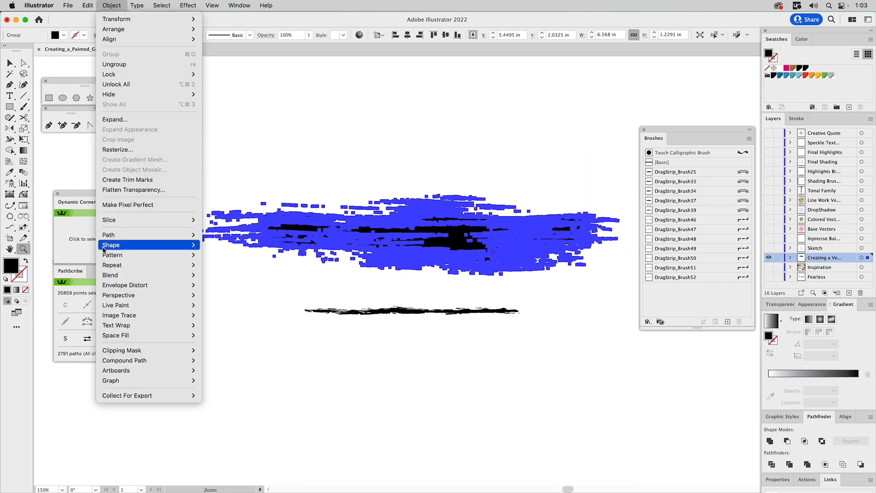
mouse_move(106, 245)
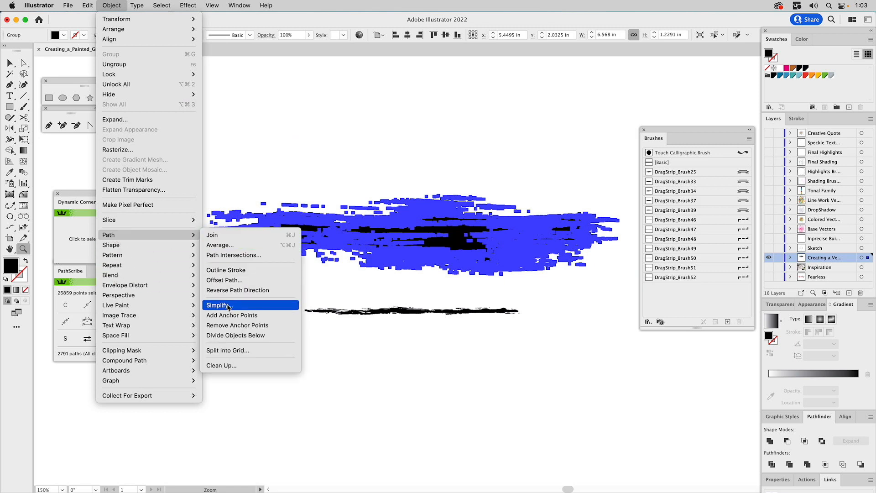
left_click(228, 306)
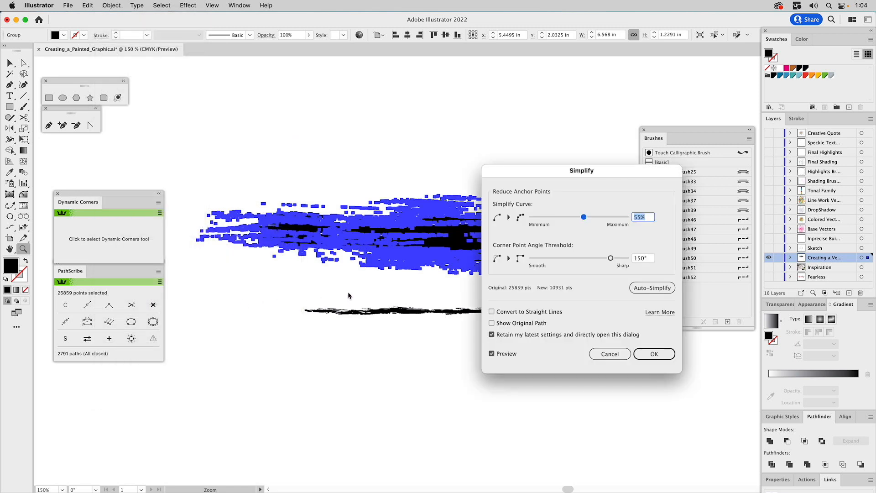
left_click_drag(549, 170, 553, 78)
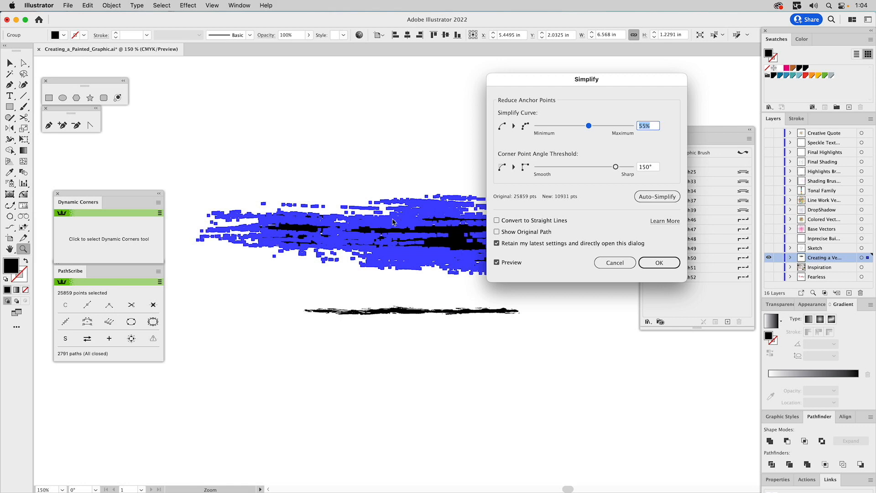
left_click(657, 263)
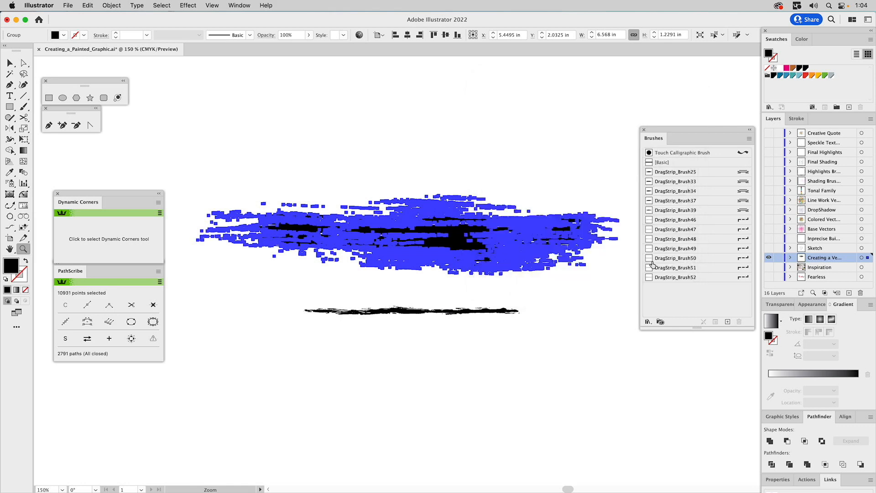
key("v")
left_click(461, 137)
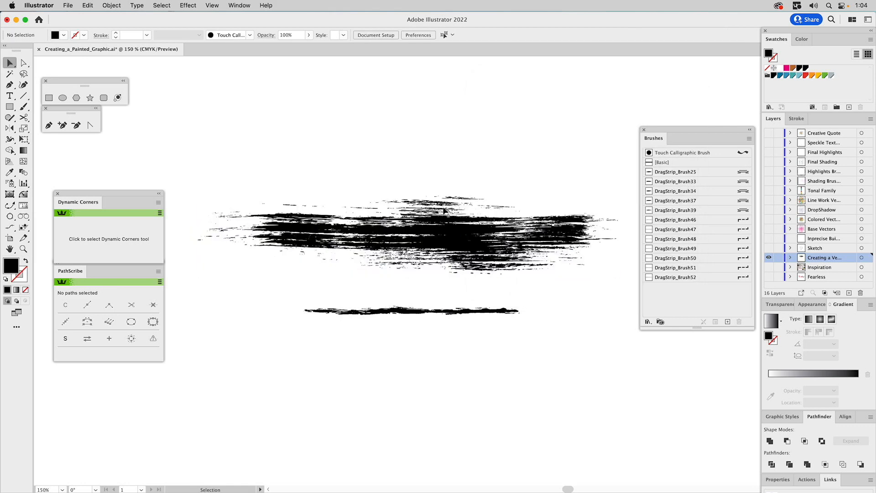
left_click(436, 230)
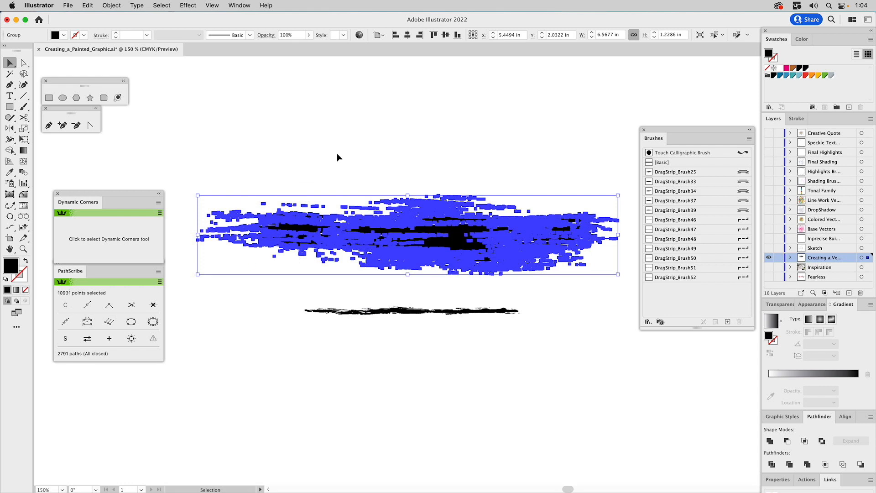
left_click(369, 153)
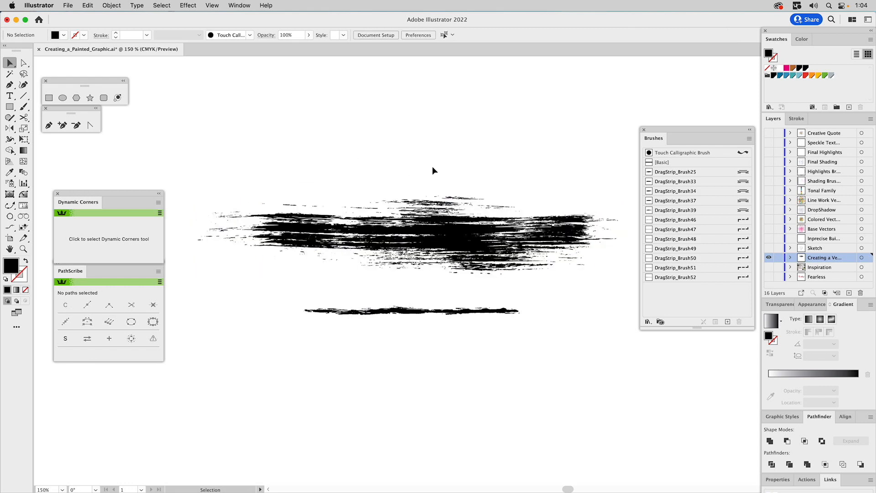
scroll(443, 172, "right", 3)
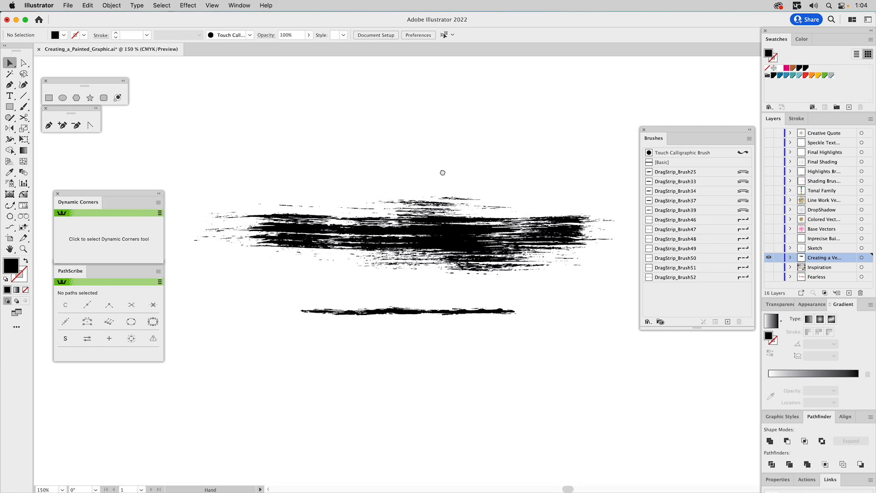
left_click(429, 224)
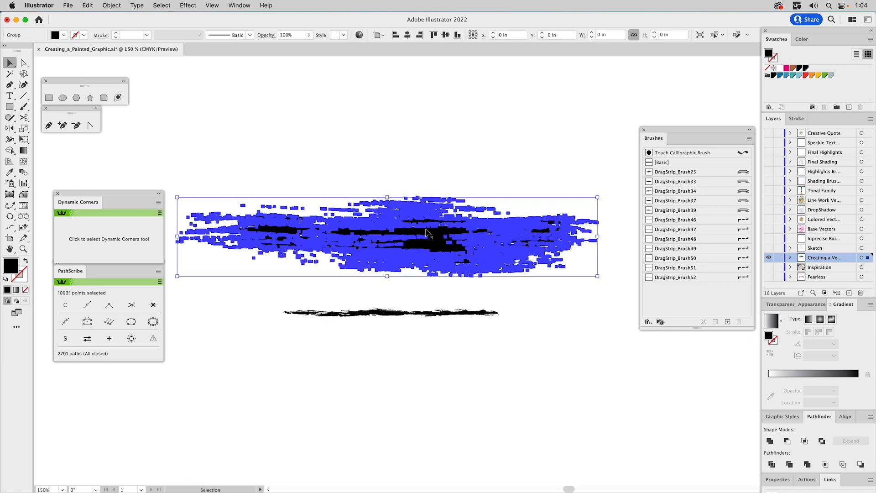
left_click(434, 146)
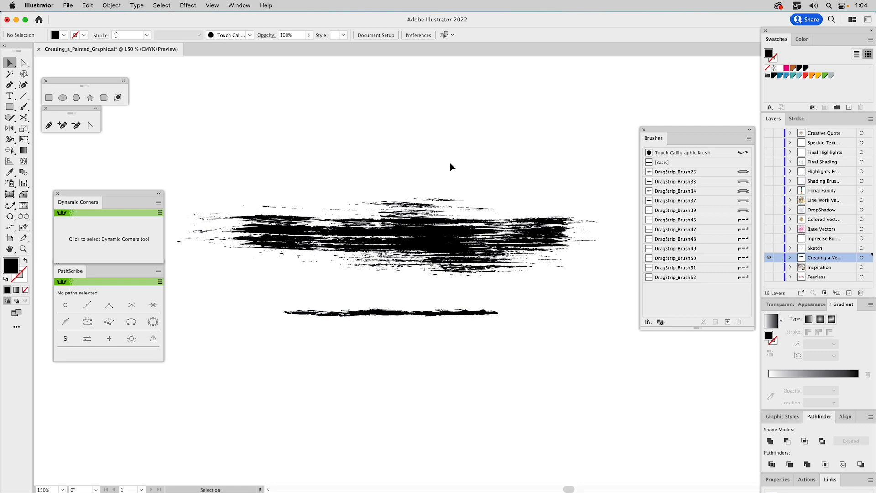
left_click(418, 228)
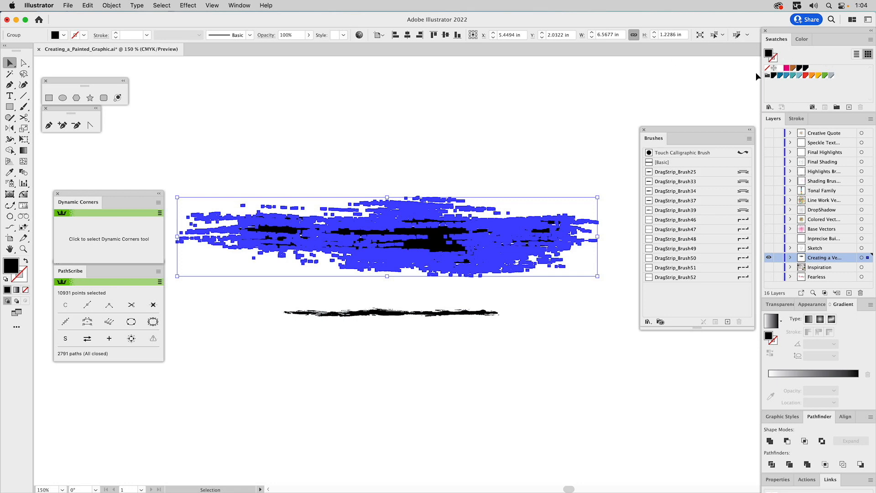
left_click(804, 40)
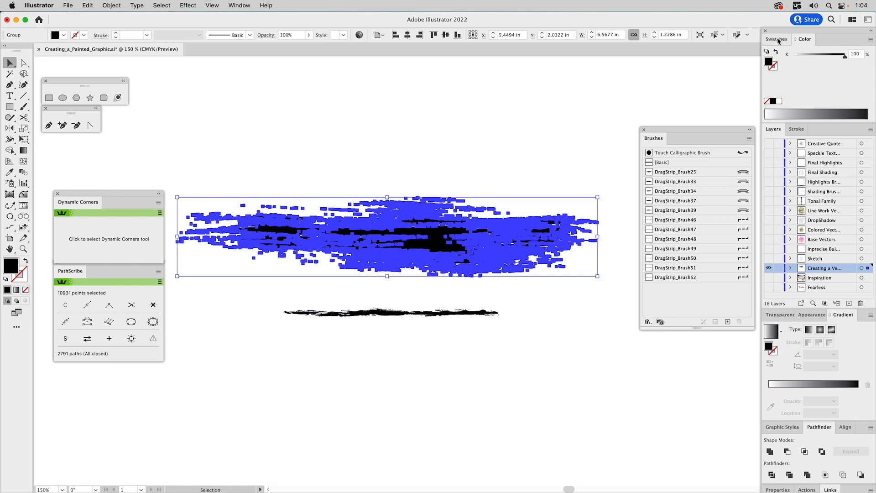
left_click(777, 39)
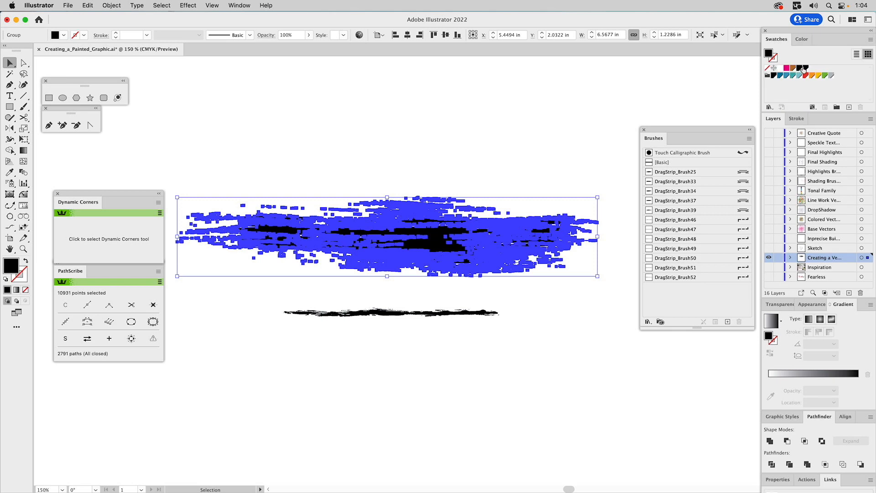
left_click(598, 80)
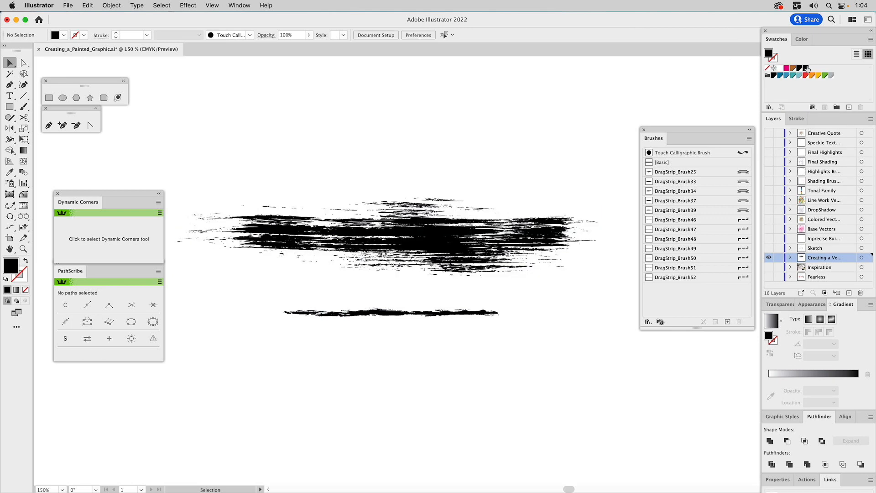
double_click(806, 68)
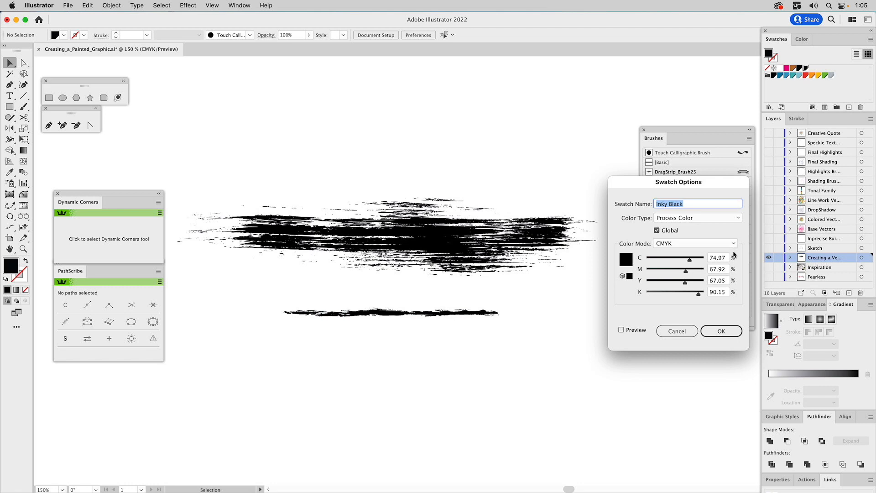
left_click(681, 328)
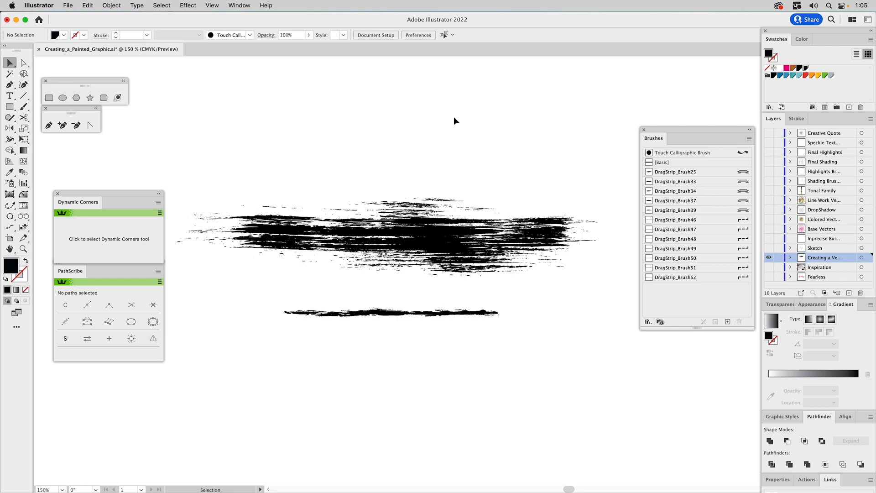
left_click(438, 220)
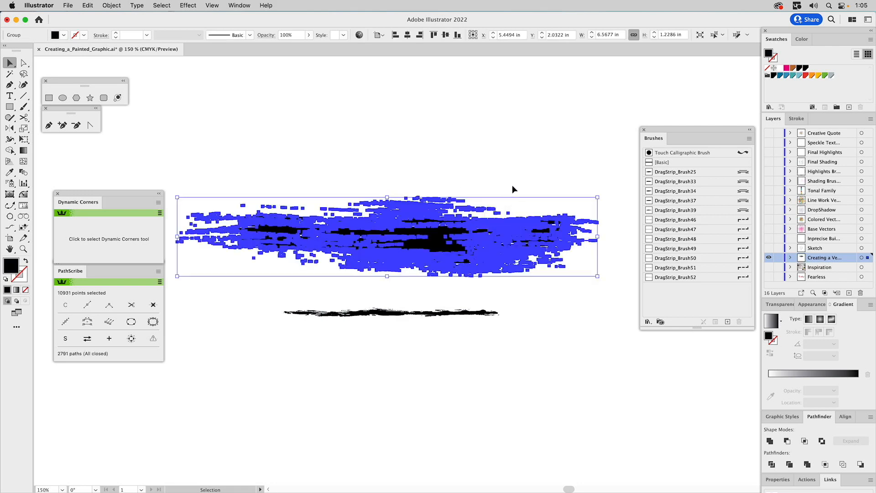
left_click(805, 68)
double_click(805, 68)
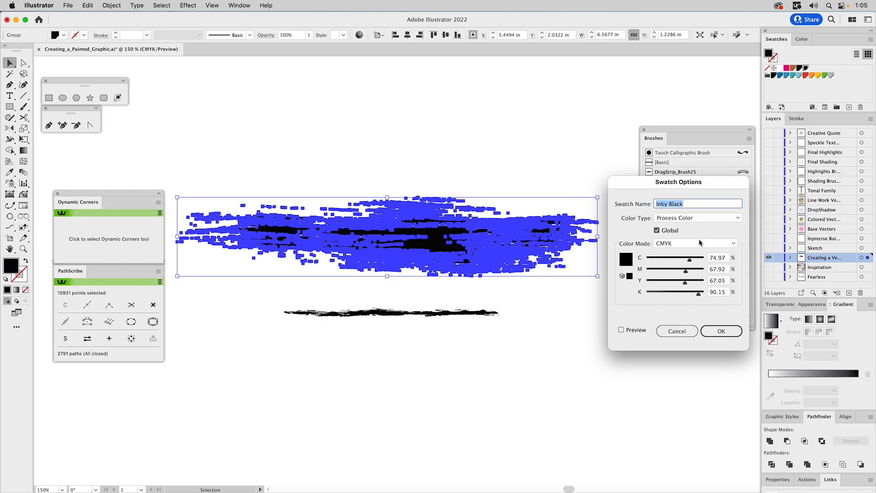
left_click(705, 219)
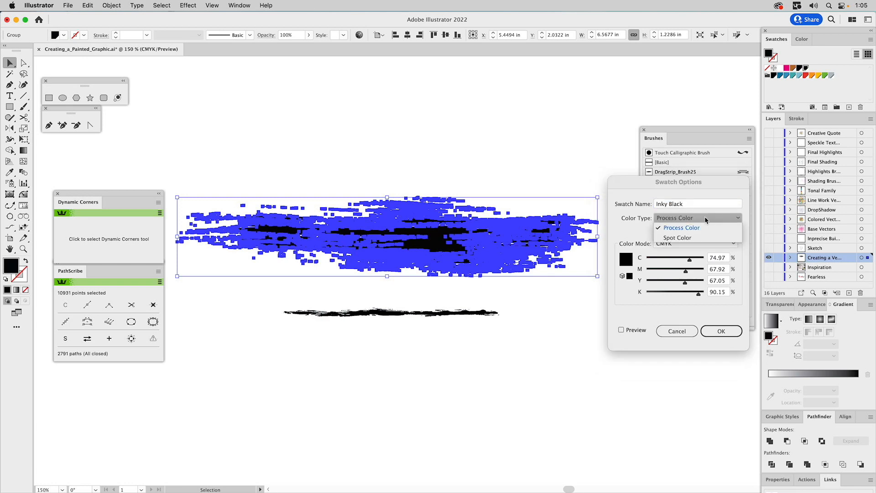
left_click(706, 188)
left_click(677, 331)
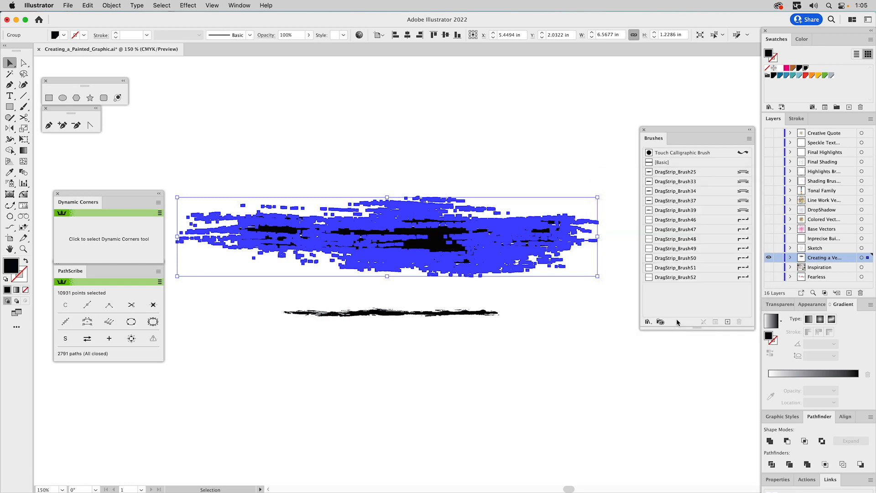
left_click(548, 138)
Step: Draw two overlapping black squares below the brush strokes
left_click(49, 97)
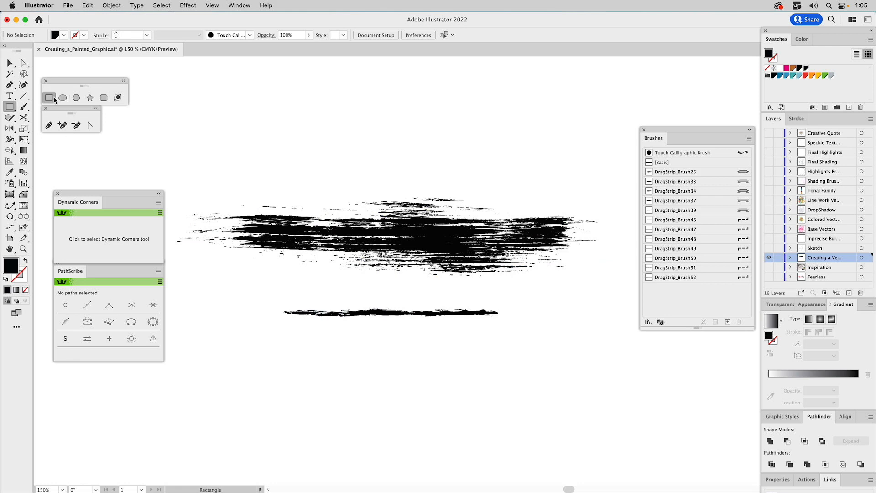
mouse_move(361, 348)
left_mouse_down()
mouse_move(463, 452)
mouse_move(459, 445)
left_mouse_up()
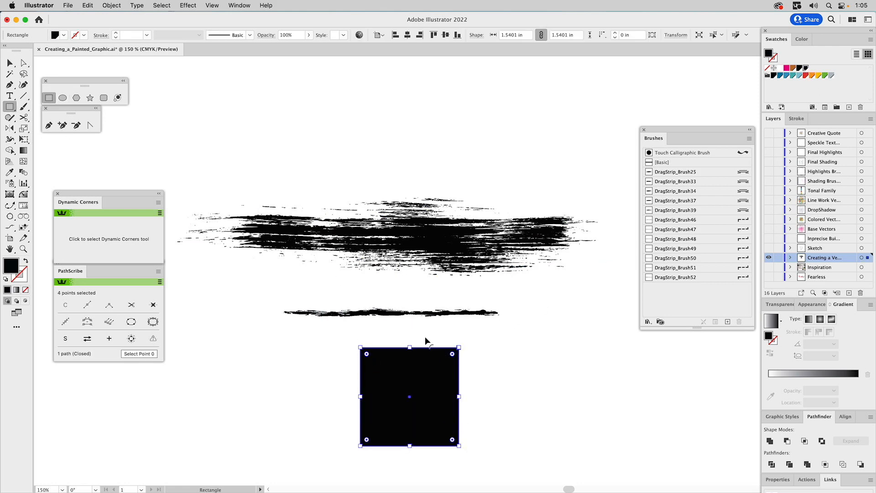
key("super+shift+a")
left_click_drag(429, 338, 512, 398)
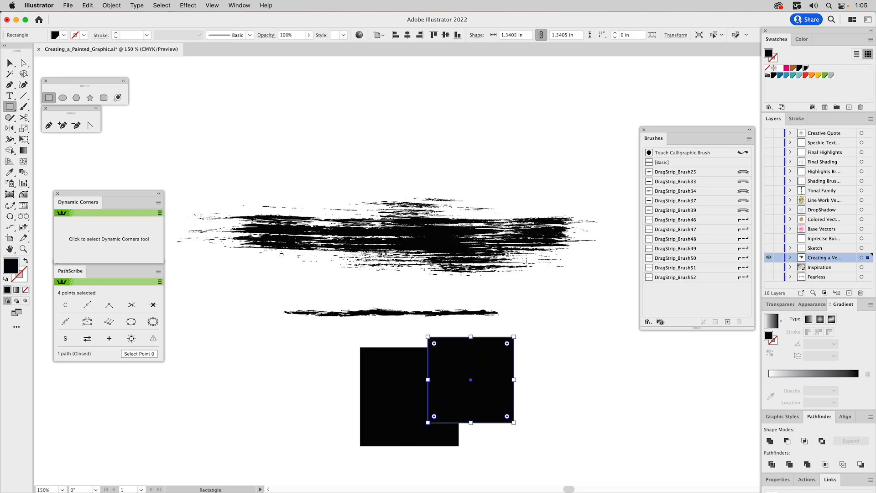
key("v")
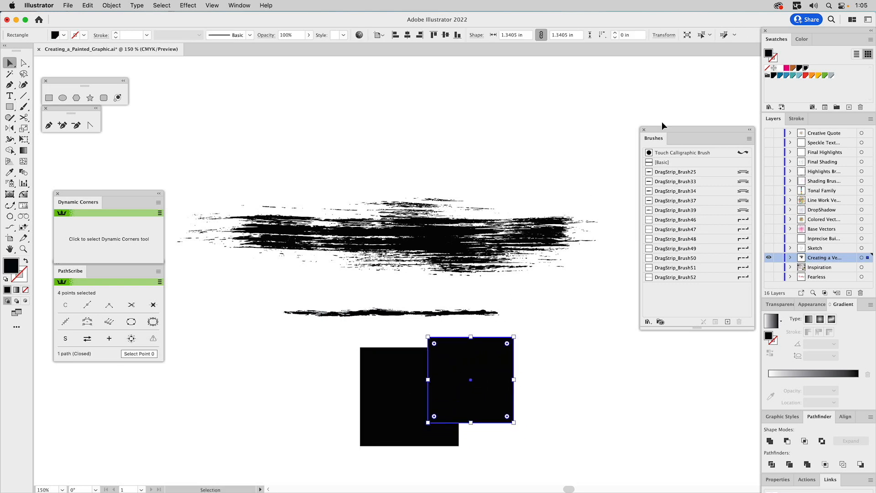
Step: Inspect the Black swatch and switch the Color panel to RGB for both squares
left_click(800, 68)
double_click(799, 68)
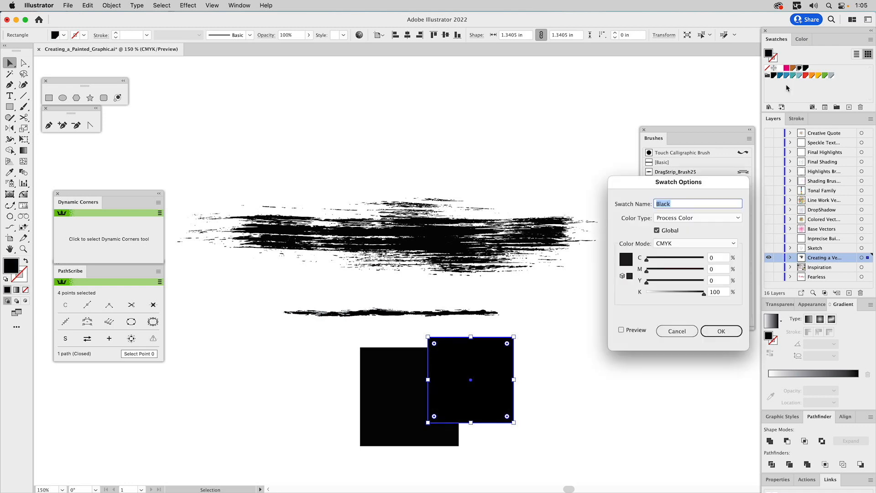
left_click(677, 330)
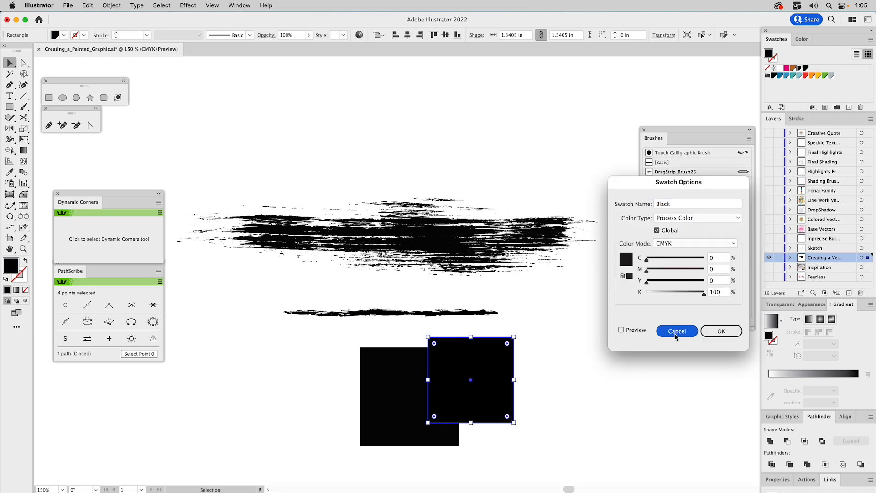
left_click(572, 360)
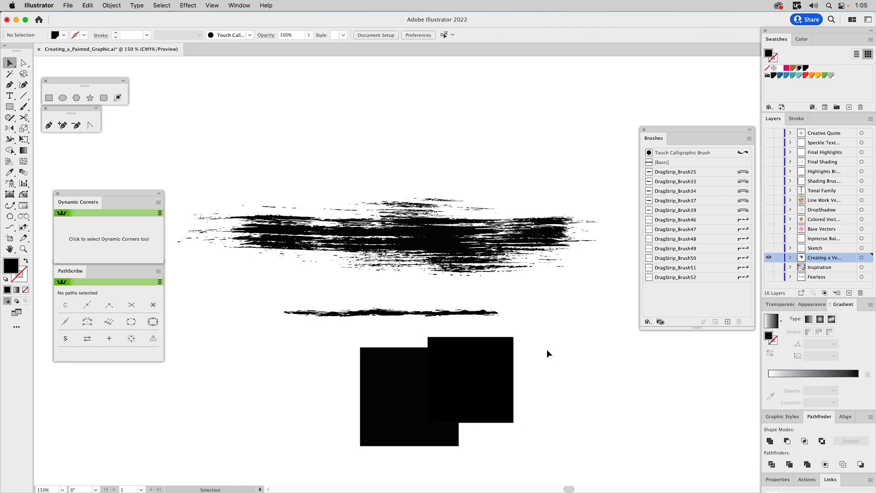
left_click(507, 349)
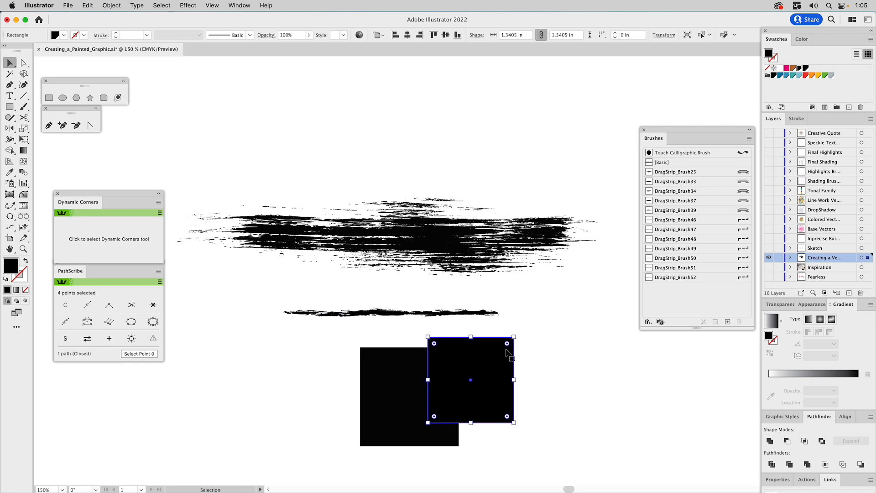
left_click(805, 39)
left_click(871, 40)
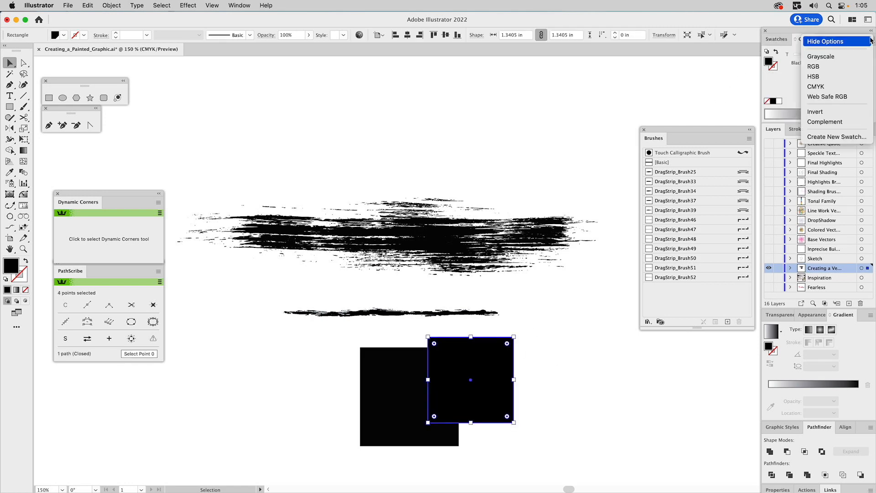
left_click(829, 67)
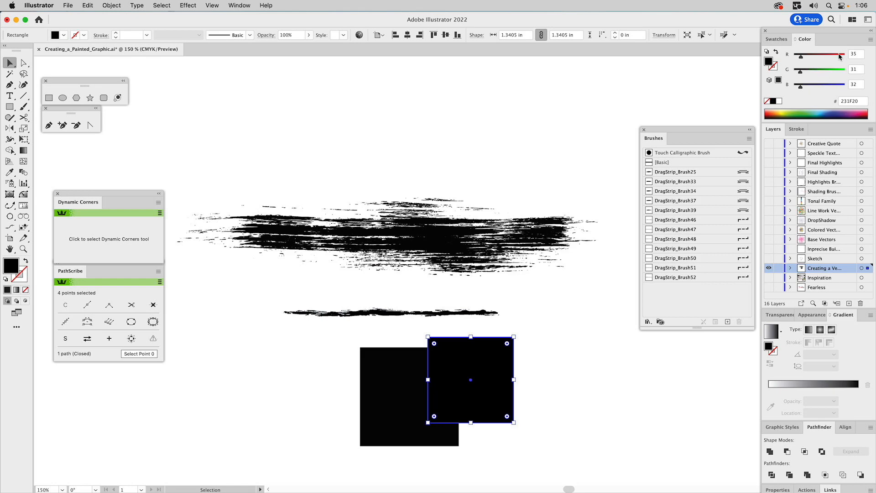
left_click(396, 360)
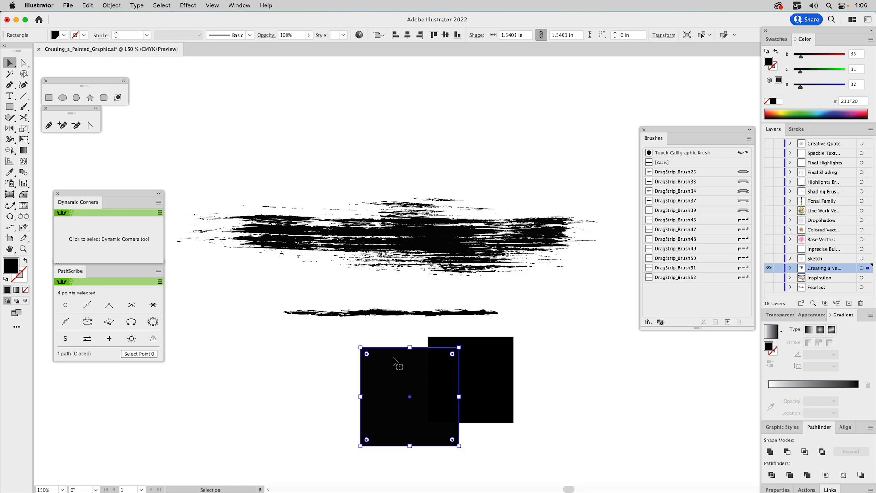
left_click(871, 39)
left_click(817, 67)
Step: Marquee-select both black squares and delete them
left_click_drag(523, 343, 405, 388)
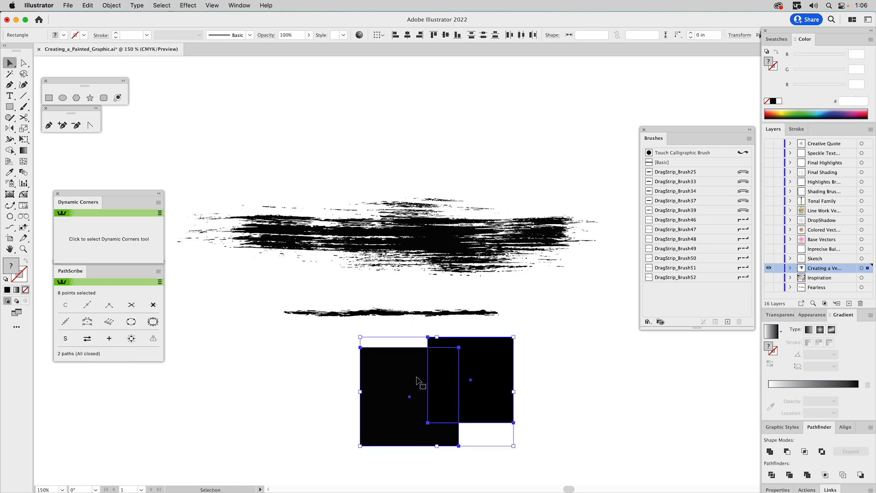
key("Delete")
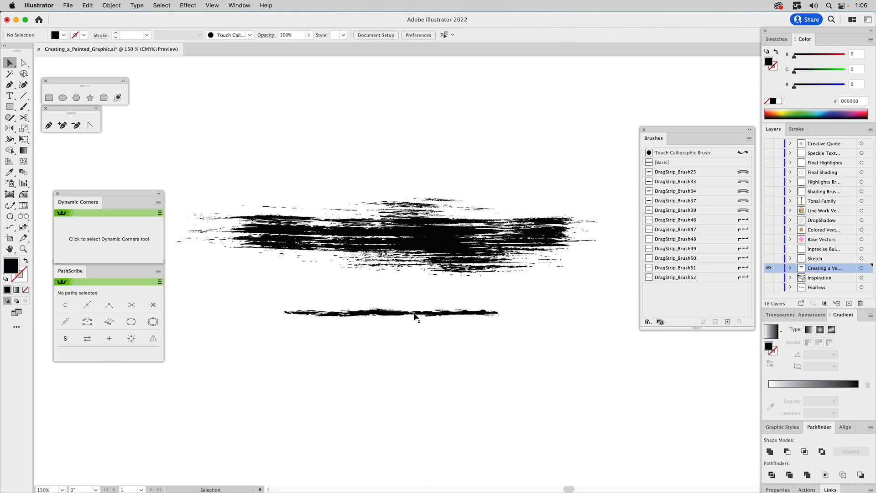
left_click(777, 39)
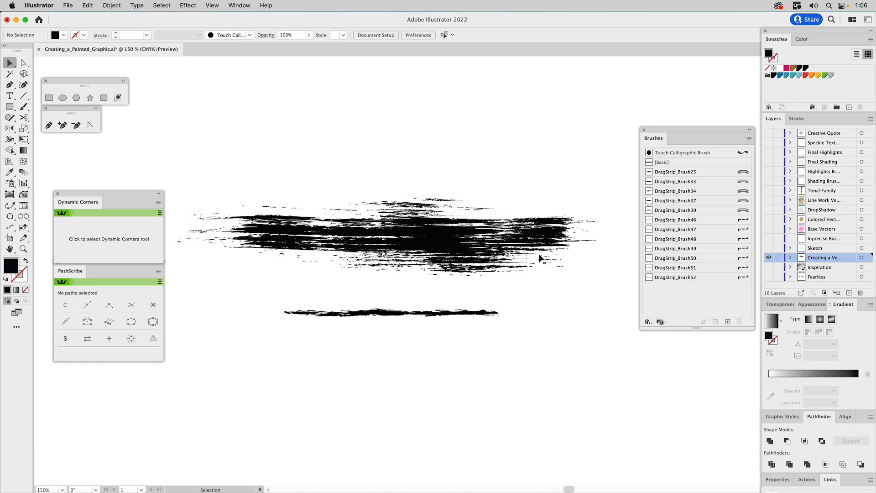
Step: Recolour the thin brush stroke with a different black swatch
left_click(407, 313)
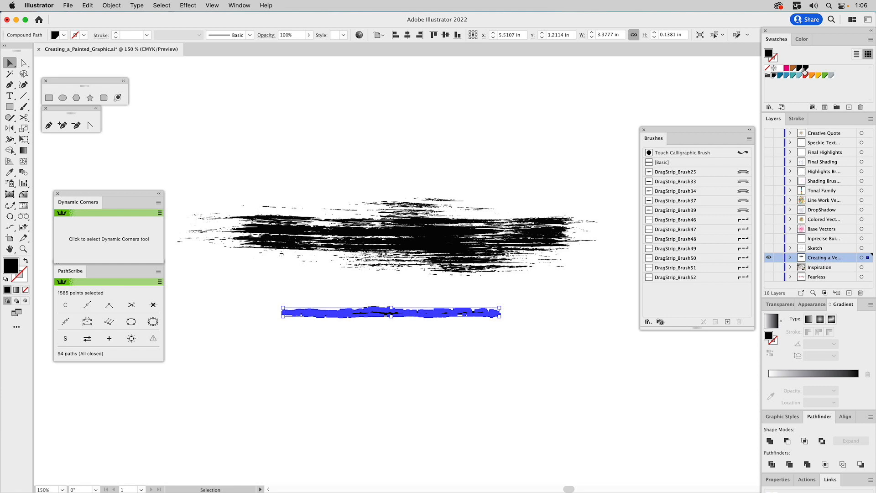
left_click(806, 69)
left_click(535, 381)
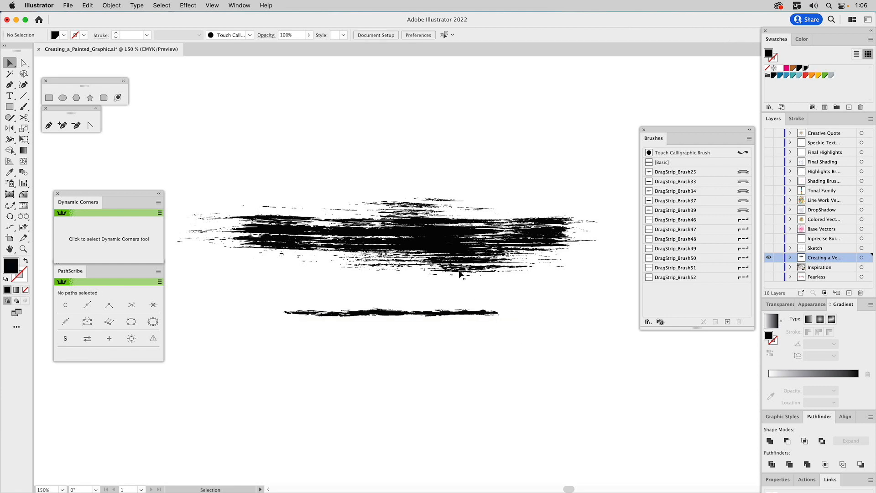
Step: Turn the large traced stroke into an Art Brush named Beta Art Brush with Tints colorization
left_click(430, 233)
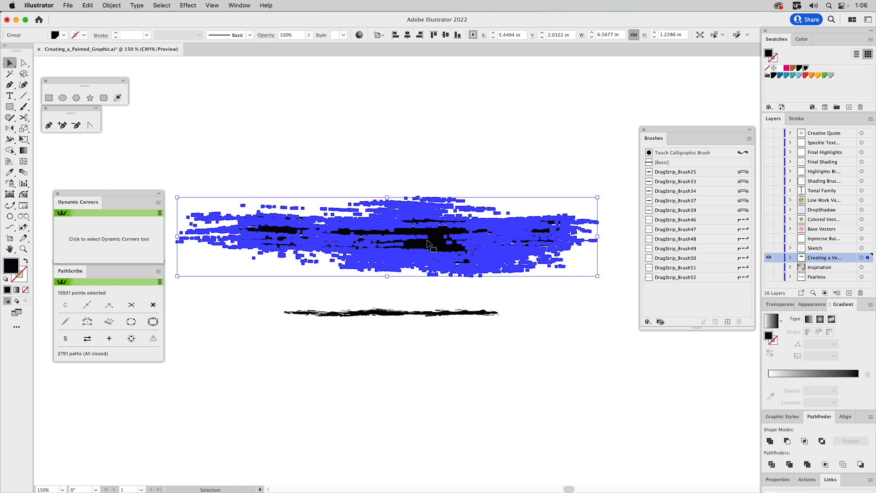
left_click_drag(430, 245, 681, 302)
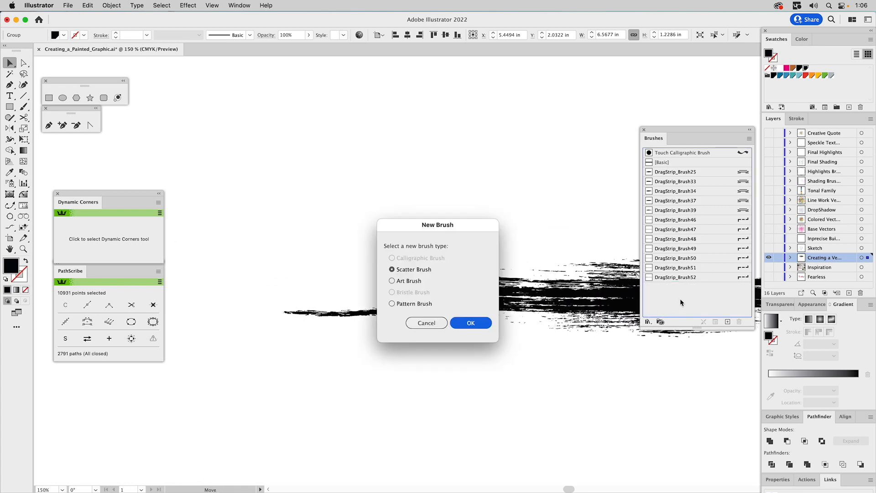
left_click(409, 282)
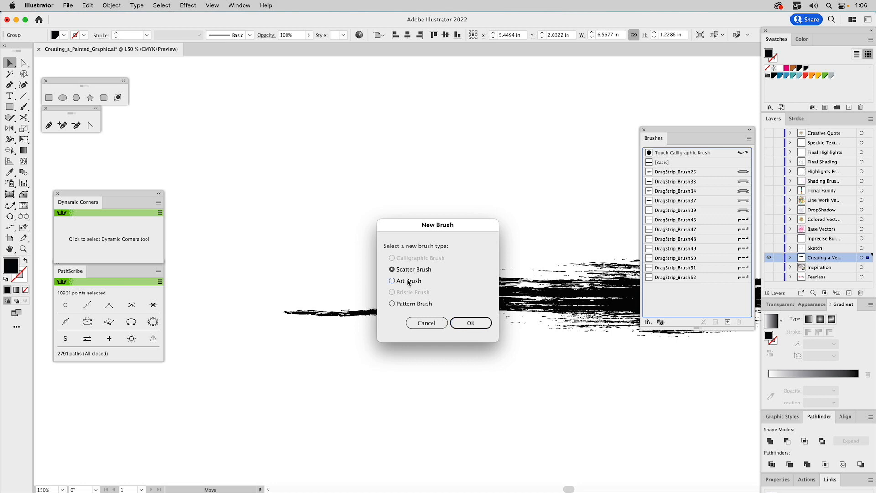
left_click(478, 327)
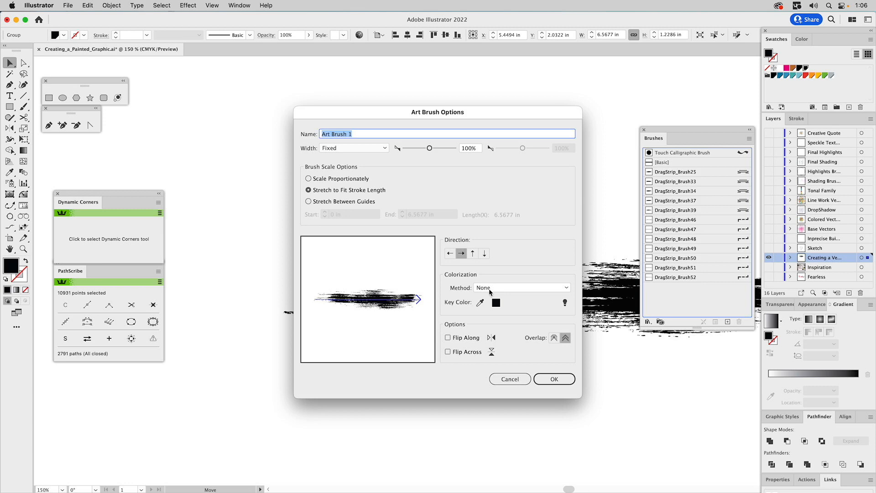
left_click(488, 289)
left_click(491, 306)
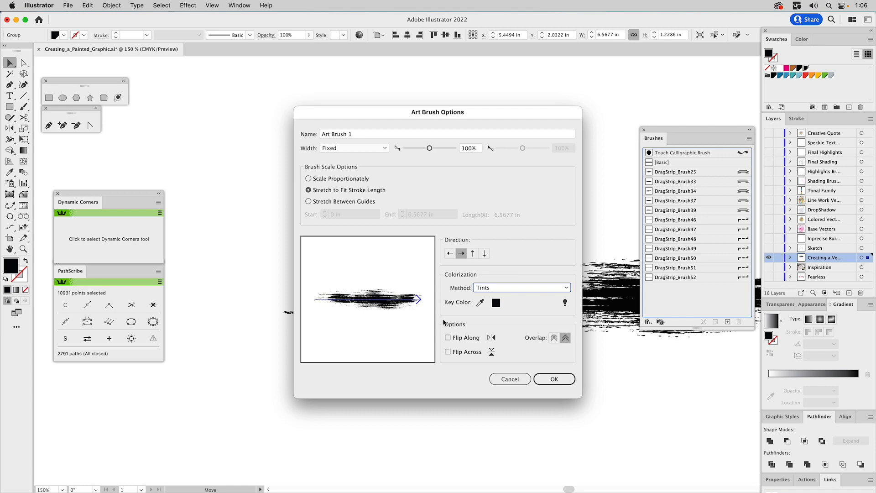
left_click(357, 133)
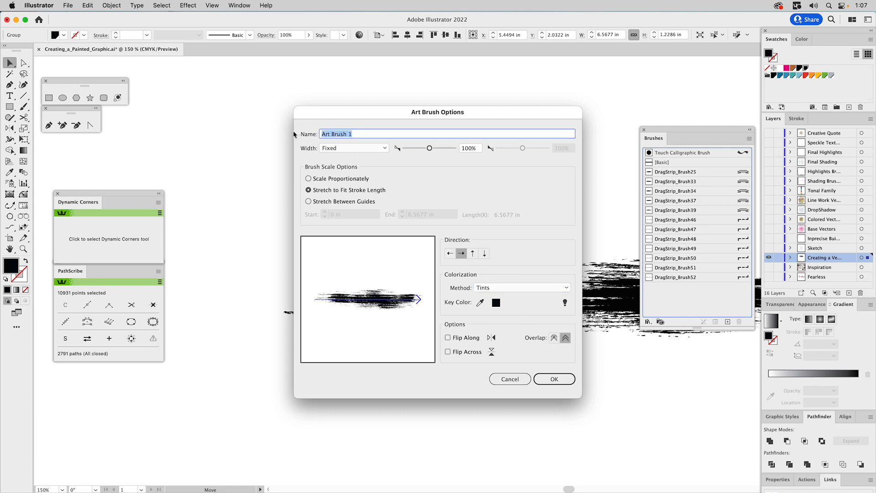
type("Be")
left_click(553, 379)
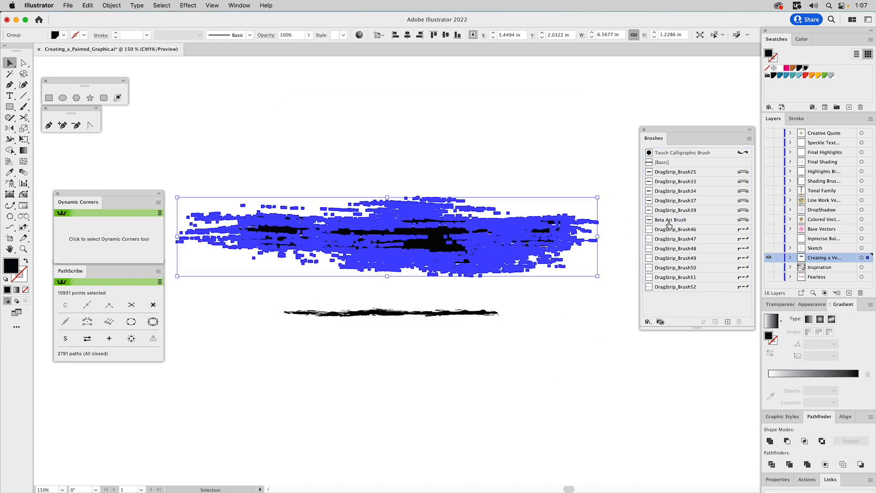
left_click(568, 166)
Step: Drag the thin stroke into the Brushes panel as a new Pattern Brush
left_click(392, 314)
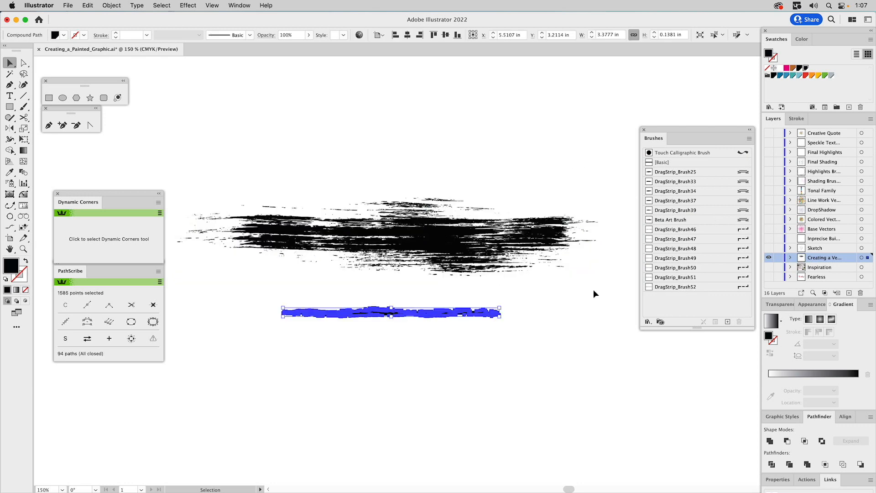
left_click_drag(411, 314, 685, 309)
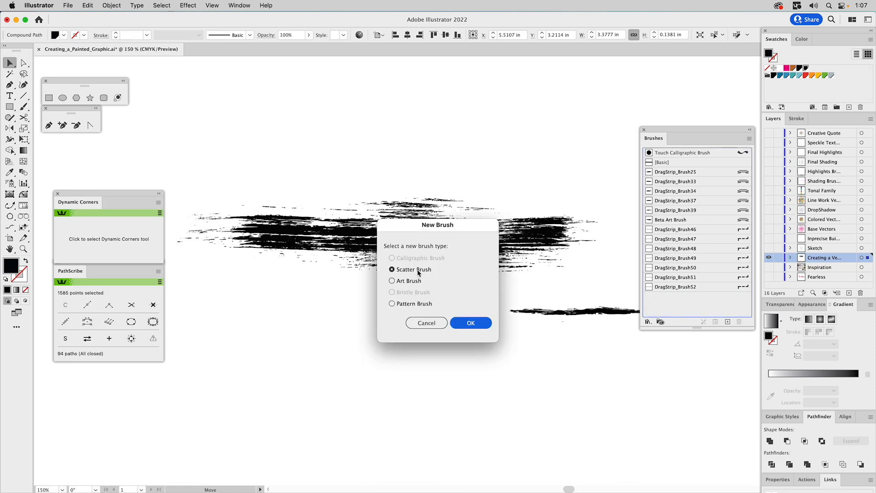
left_click(409, 305)
left_click(463, 323)
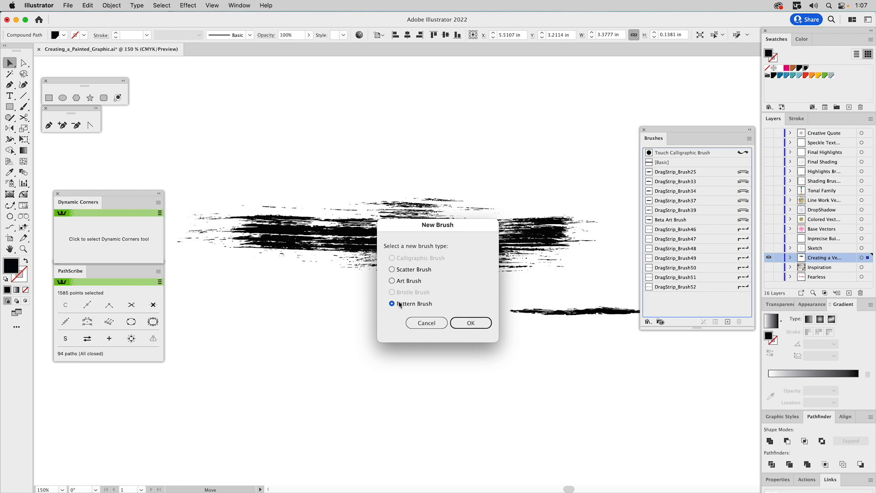
left_click(467, 323)
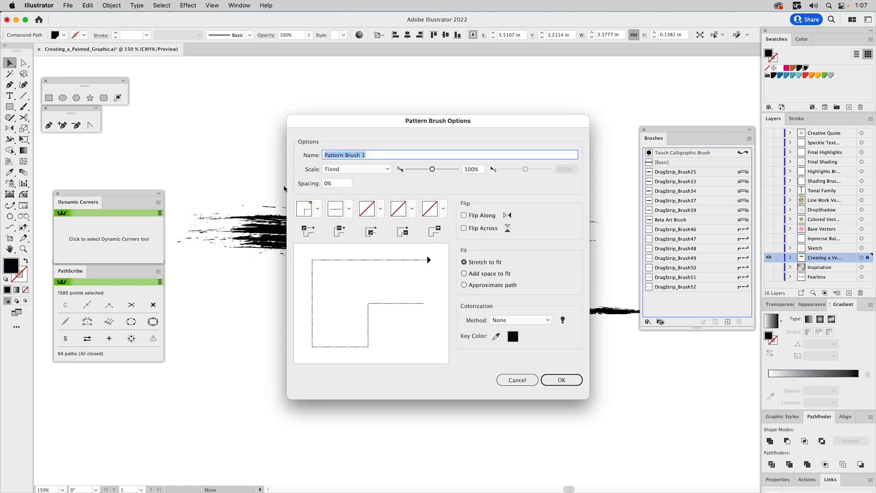
Step: Set outer corner tile to None, colorization to Tints, and name it Beta Line Brush
left_click(318, 210)
left_click(213, 227)
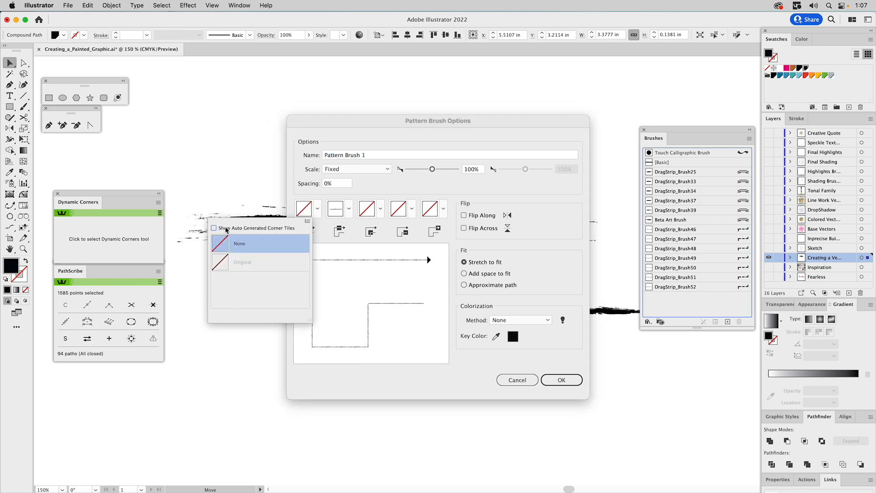
left_click(318, 211)
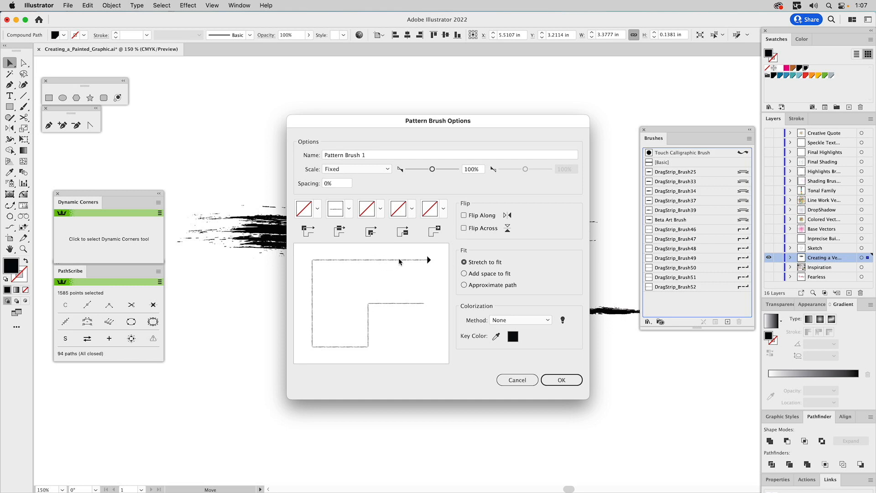
left_click(508, 321)
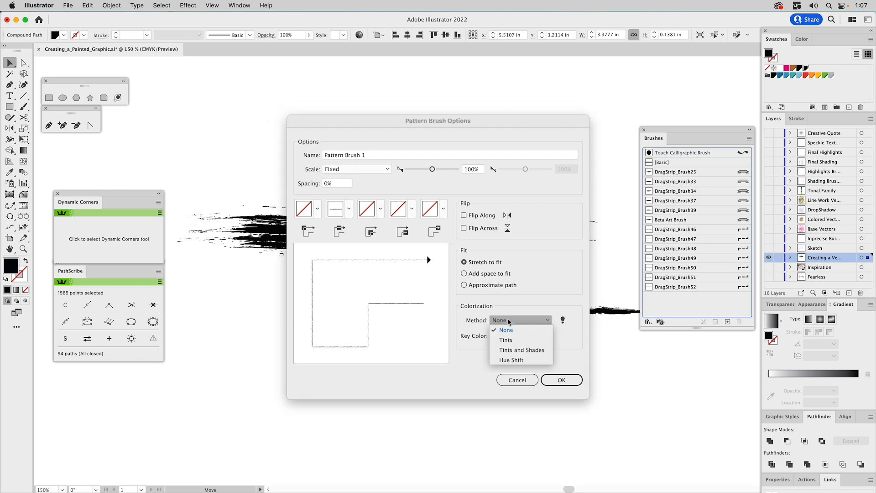
left_click(508, 340)
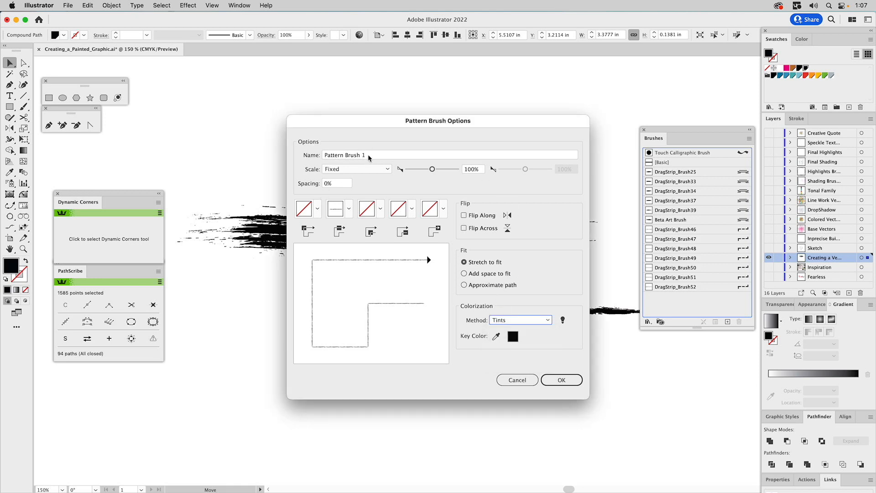
left_click_drag(370, 160, 289, 160)
type("Beta Line B")
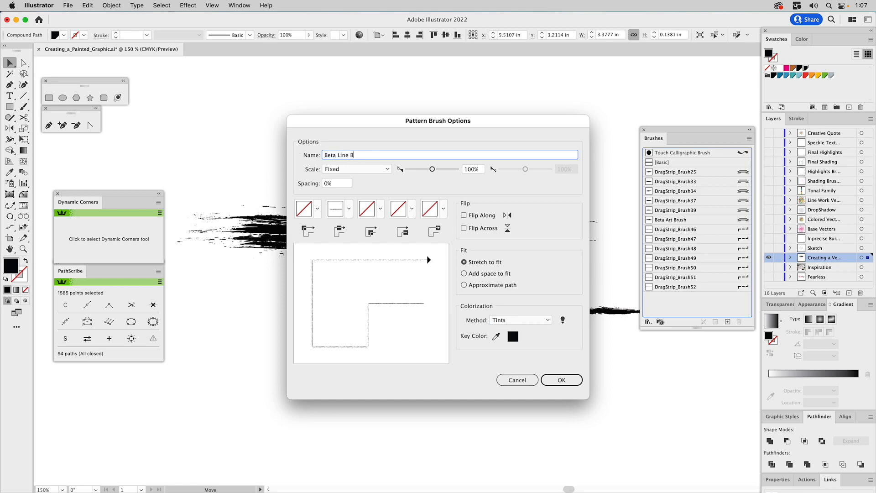
type("rush")
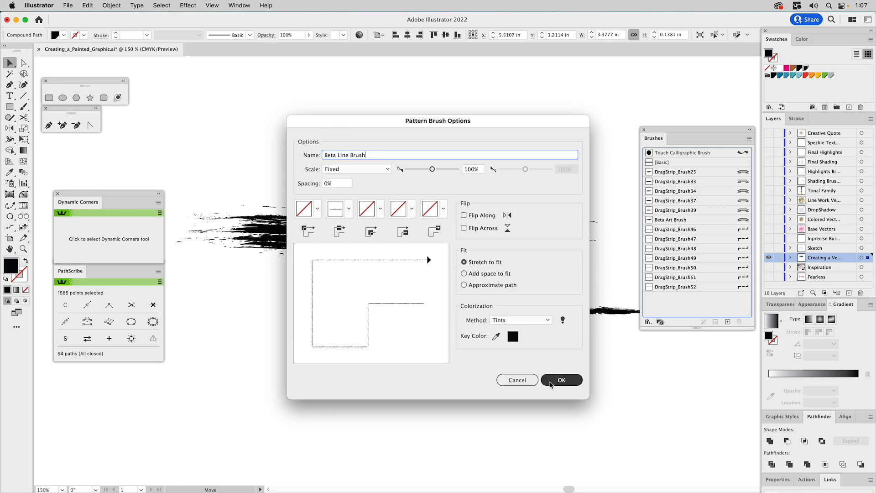
left_click(552, 381)
left_click(513, 375)
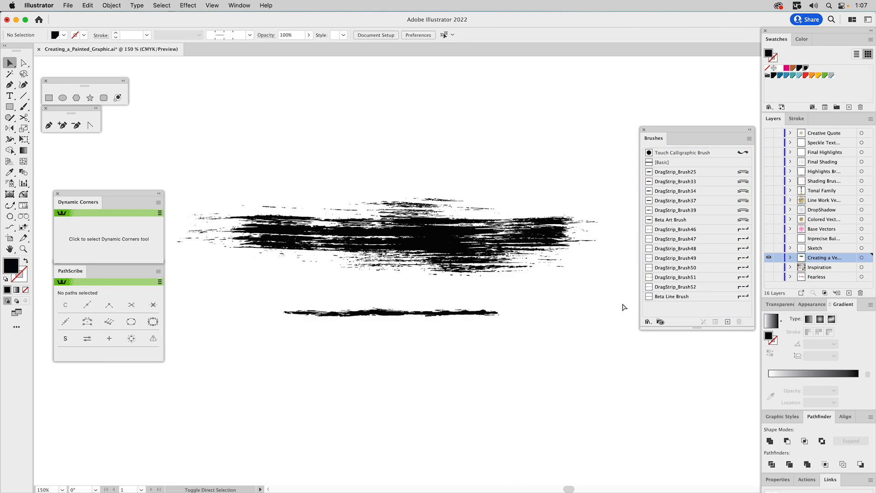
Step: Pan to empty canvas and paint two teal test strokes with Beta Art Brush
scroll(625, 303, "down", 2)
key("space")
left_click_drag(542, 276, 498, 228)
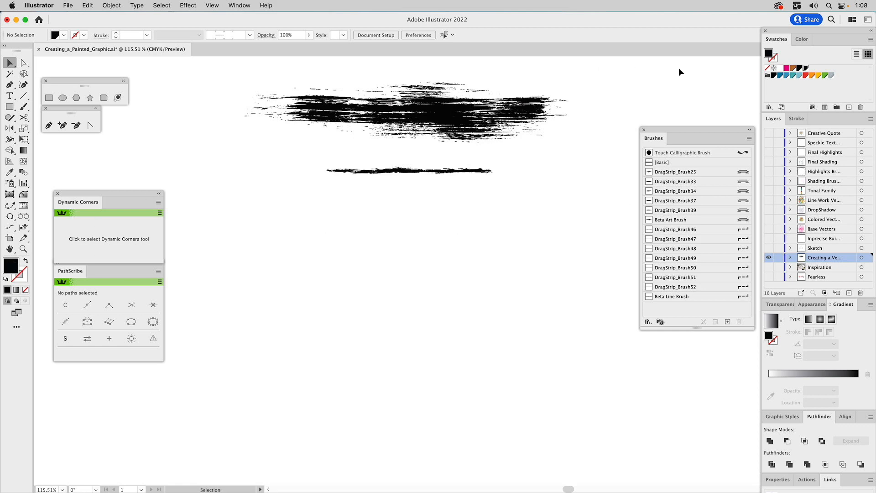
left_click(794, 75)
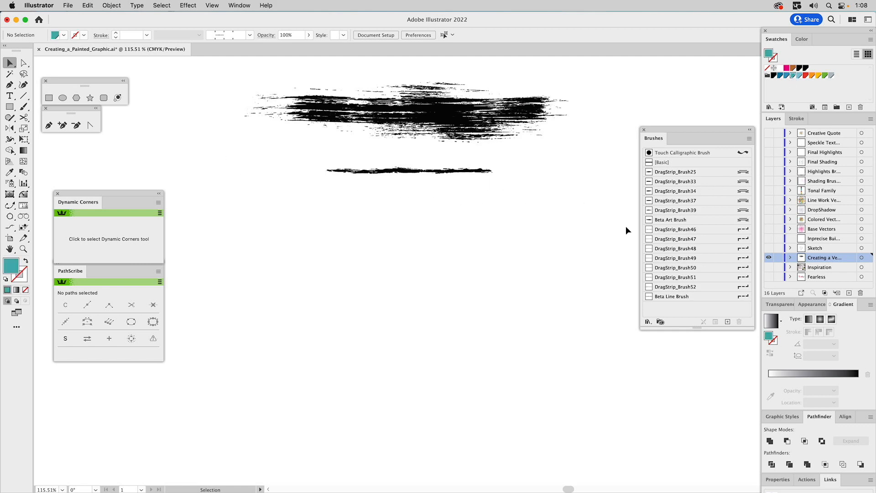
left_click(24, 110)
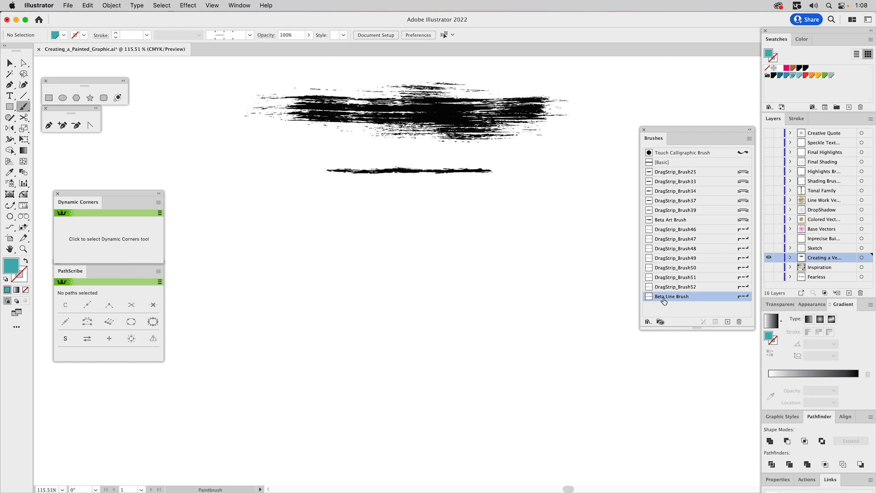
left_click(670, 220)
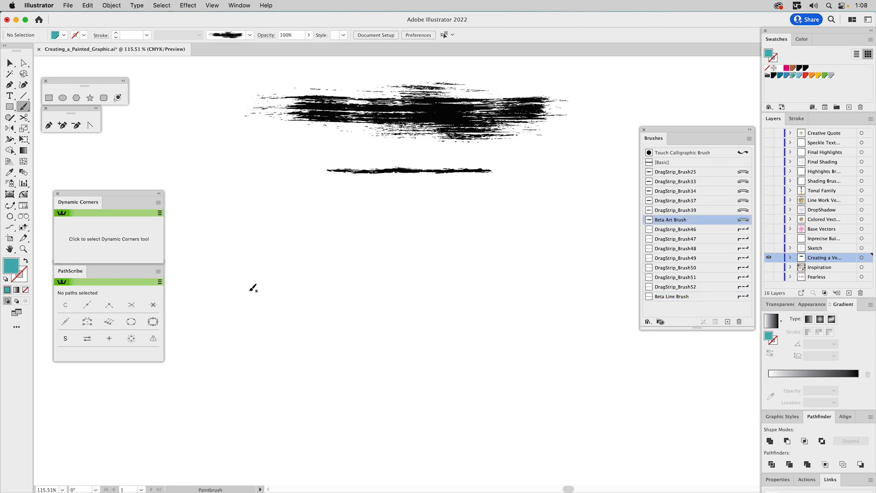
mouse_move(255, 288)
left_mouse_down()
mouse_move(365, 290)
mouse_move(477, 313)
mouse_move(550, 292)
left_mouse_up()
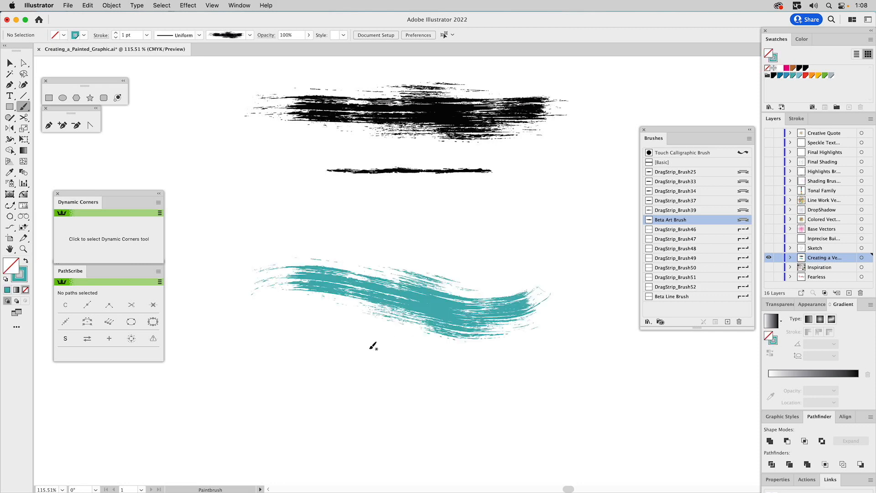
left_click(363, 286, "super")
left_click(349, 336, "super")
mouse_move(568, 225)
left_mouse_down()
mouse_move(497, 218)
mouse_move(279, 223)
left_mouse_up()
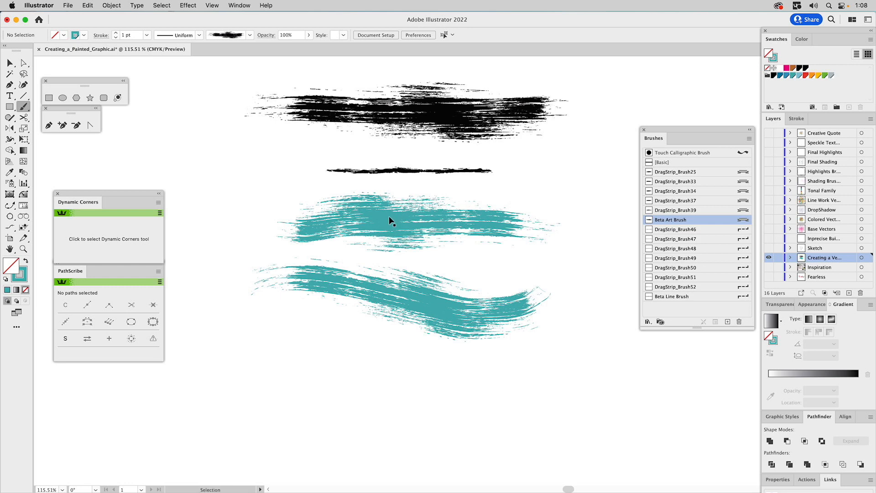
Step: Delete both teal test strokes and switch to the Arc by Points tool
left_click(387, 219, "super")
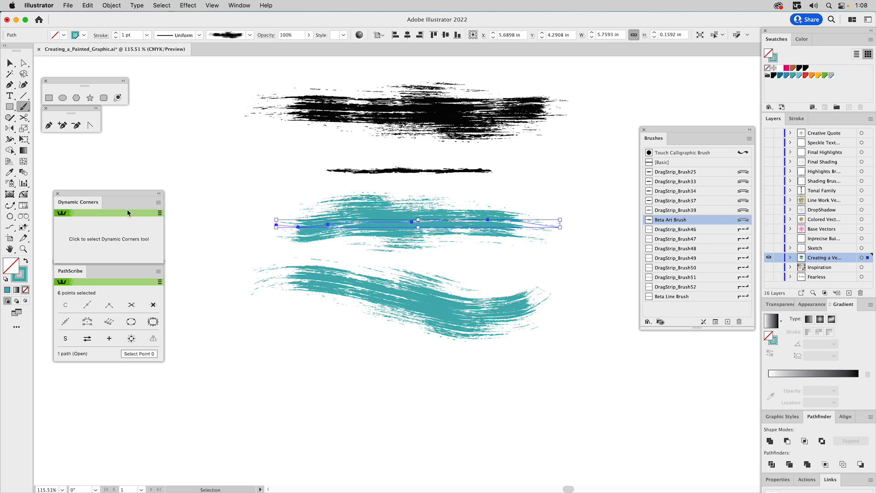
left_click(340, 276, "shift+super")
key("Delete")
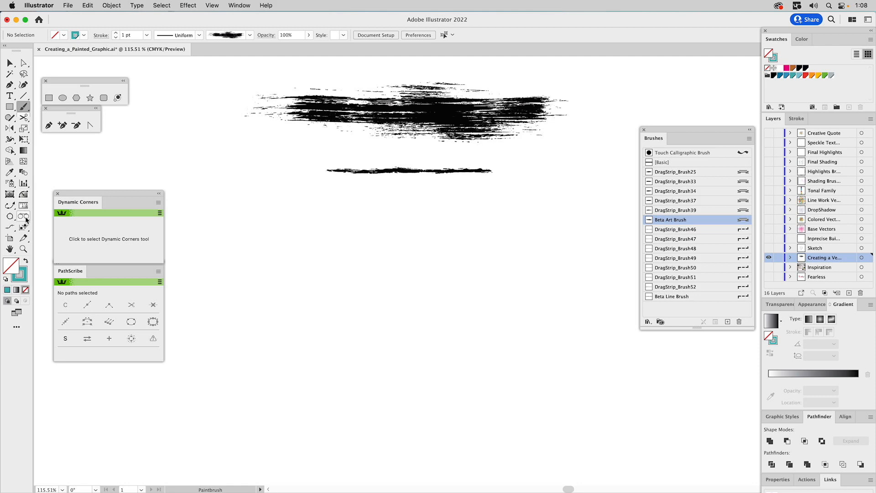
left_click(10, 218)
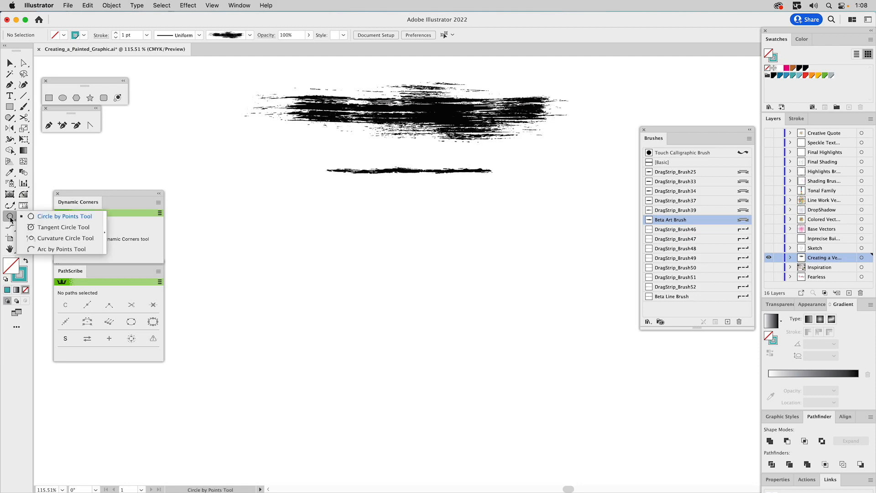
left_click(33, 249)
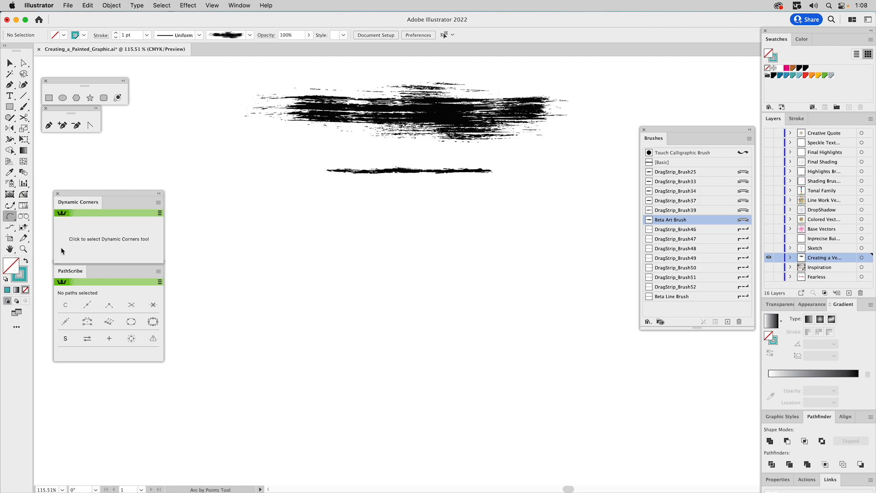
Step: Draw an upward arc and paint it with DragStrip_Brush39 at 3 pt stroke weight
left_click(236, 267)
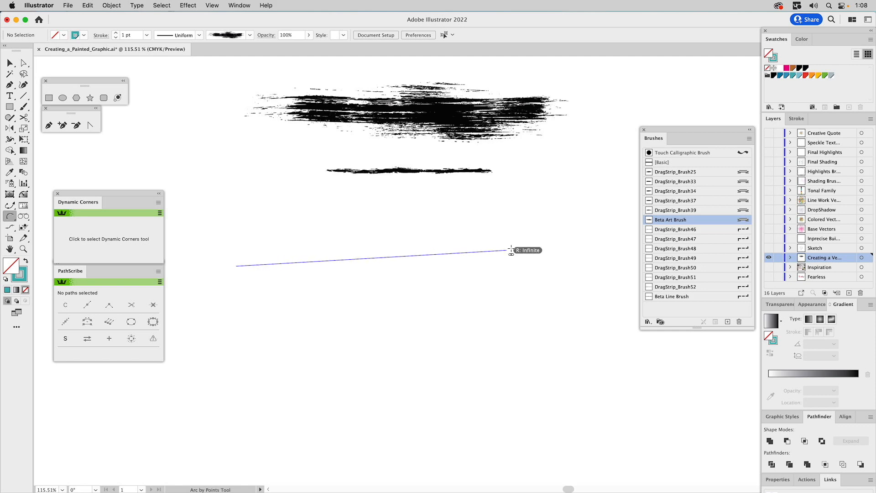
left_click(545, 268)
left_click(453, 228)
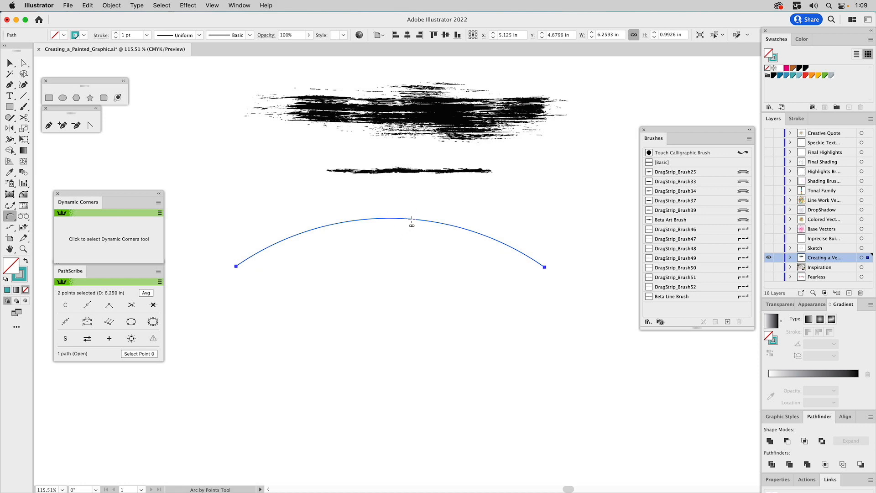
left_click(694, 210)
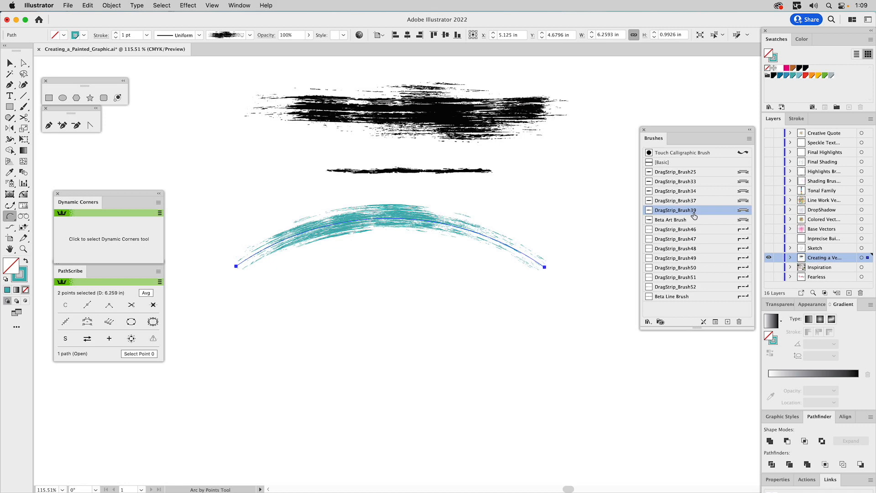
left_click(798, 120)
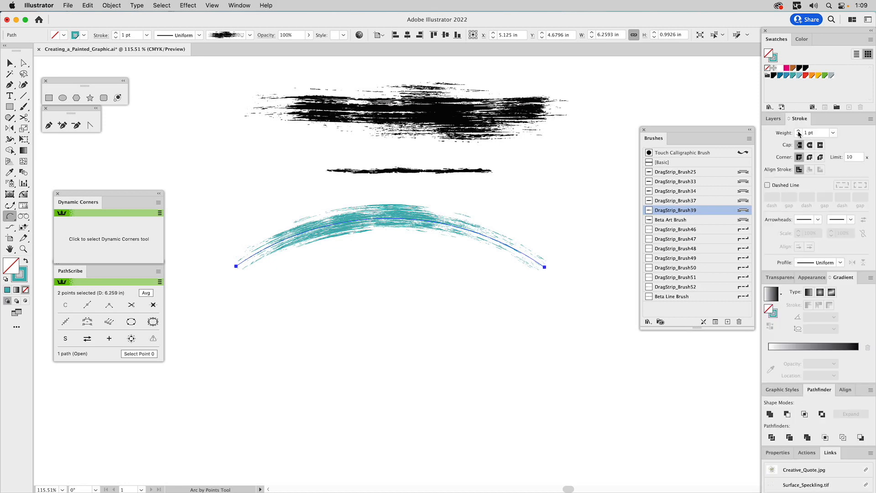
left_click(799, 131)
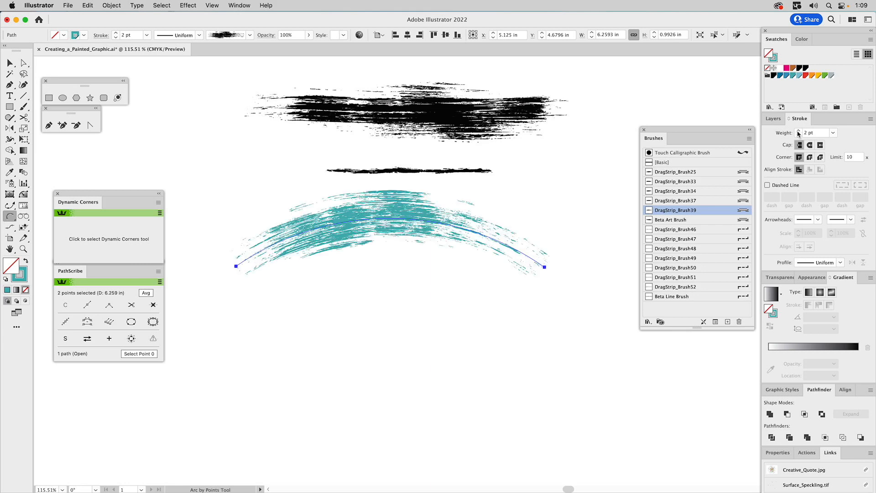
left_click(798, 131)
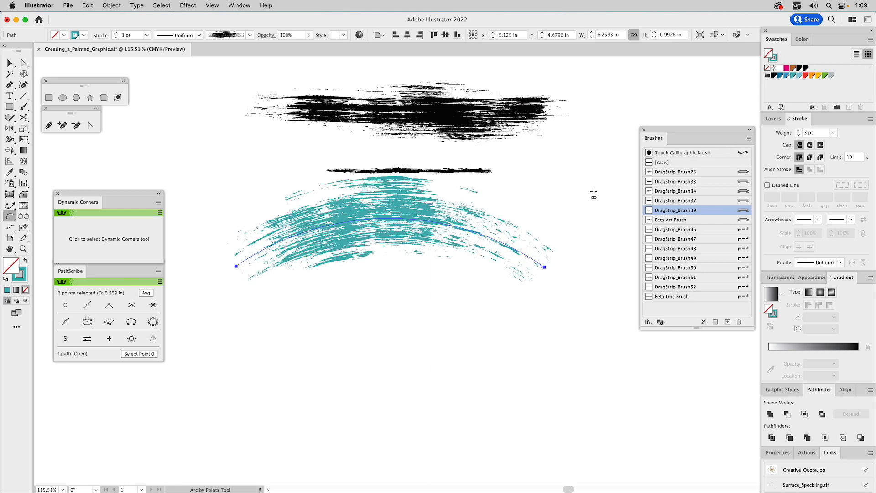
left_click(781, 278)
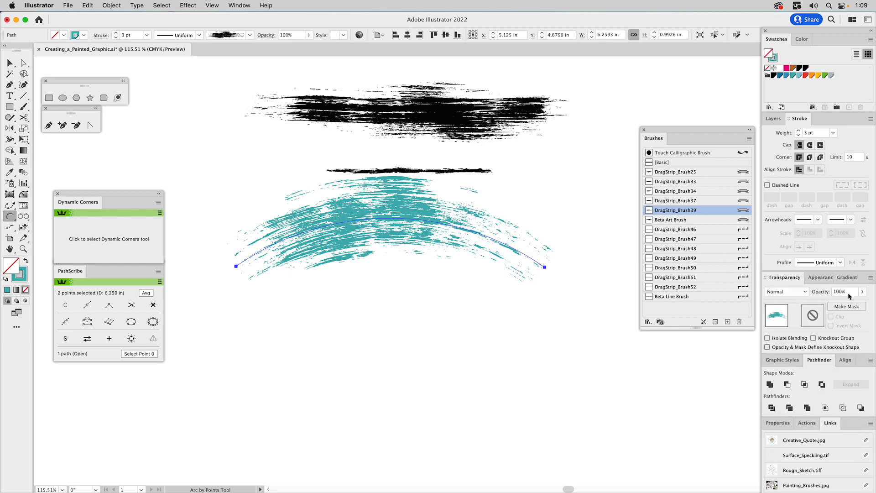
Step: Move the teal arc down beneath the two black strokes
key("v")
left_click_drag(434, 231, 454, 297)
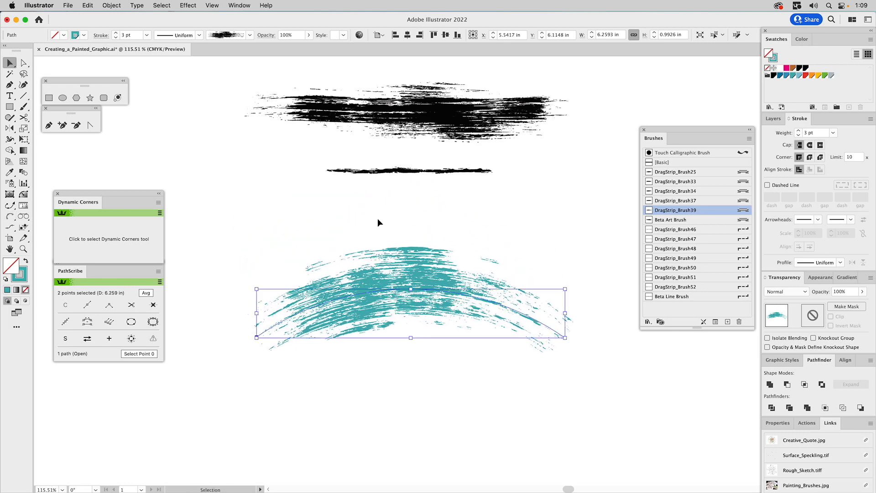
left_click(367, 218)
left_click(23, 107)
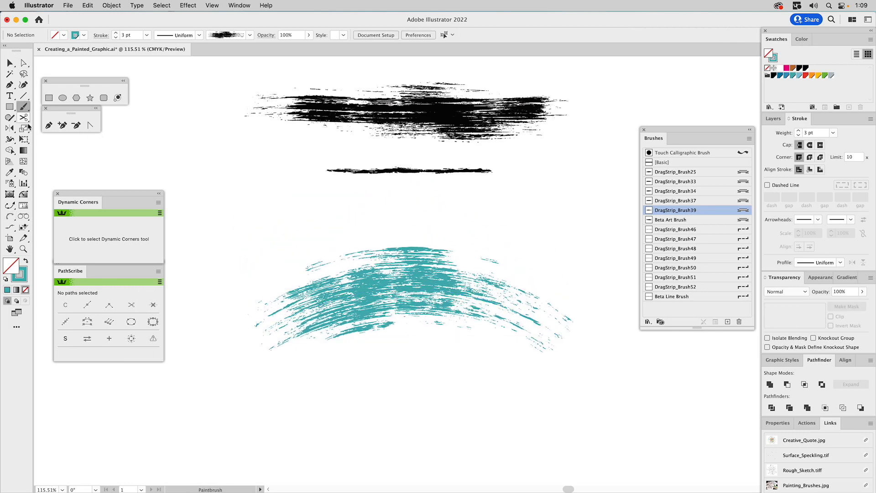
Step: Paint a yellow DragStrip_Brush34 stroke across the teal arc
left_click(25, 272)
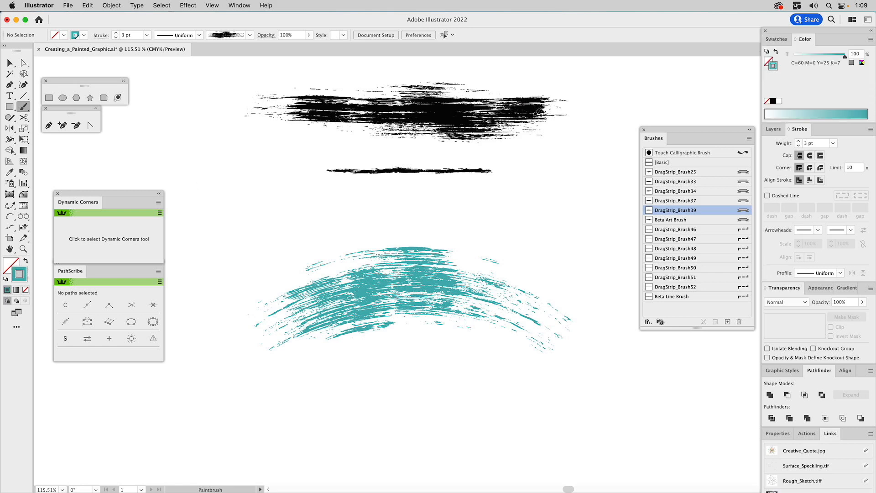
left_click(777, 39)
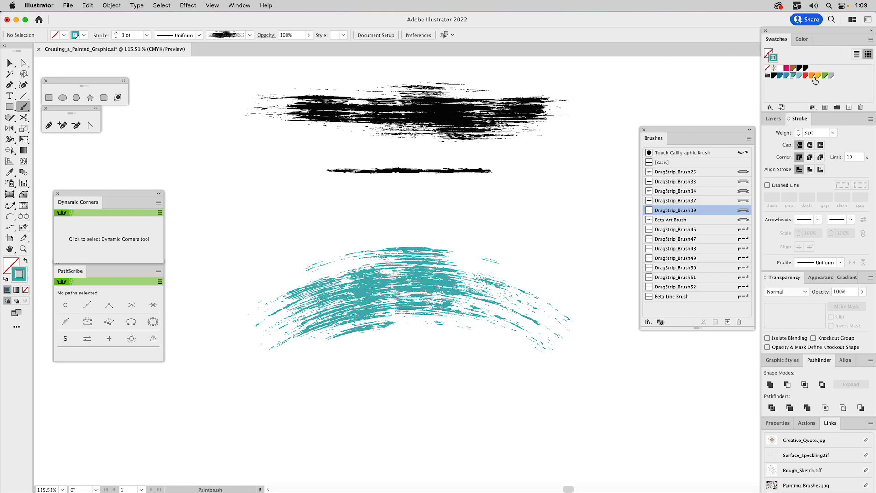
left_click(819, 75)
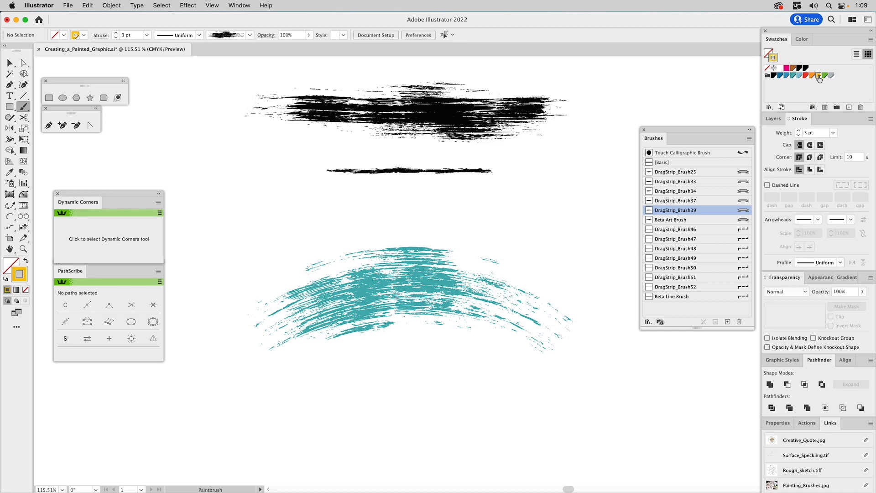
left_click(687, 192)
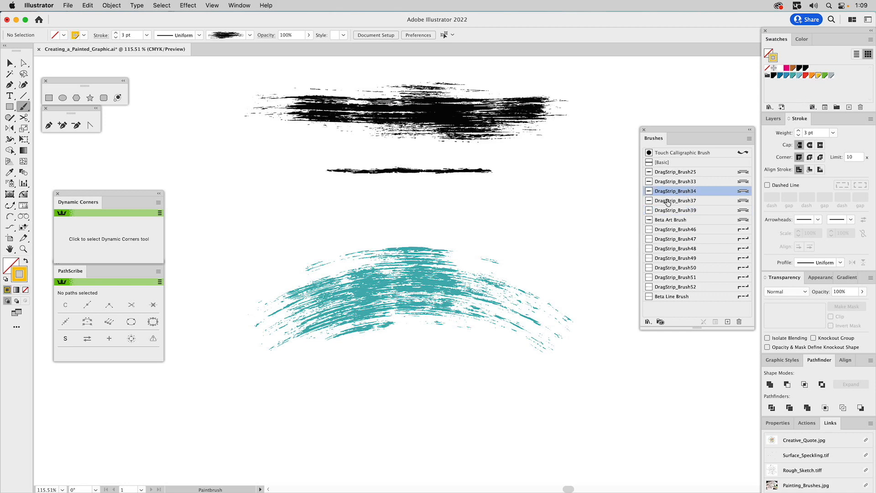
left_click_drag(261, 304, 602, 296)
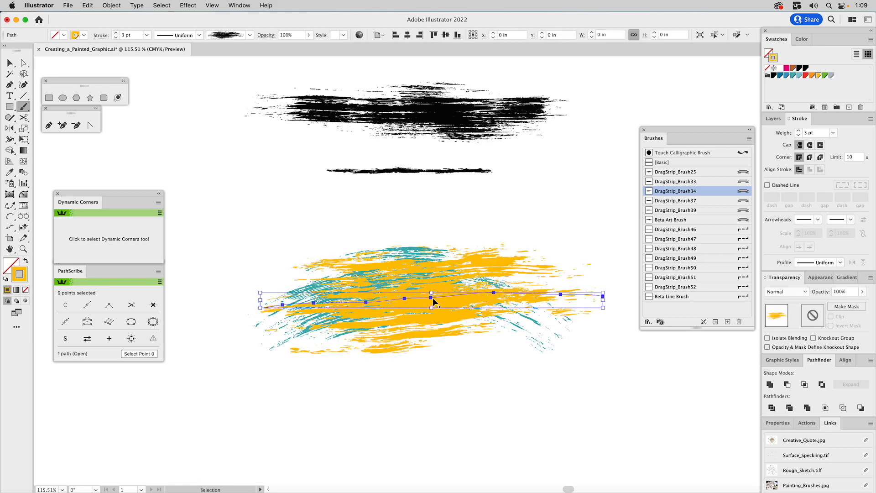
Step: Set the yellow stroke's blend mode to Multiply at 80% opacity
left_click(786, 291)
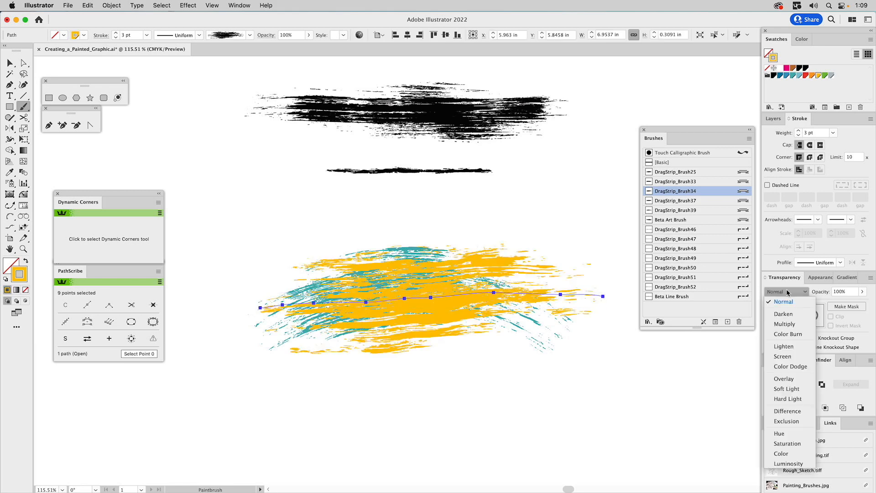
left_click(784, 326)
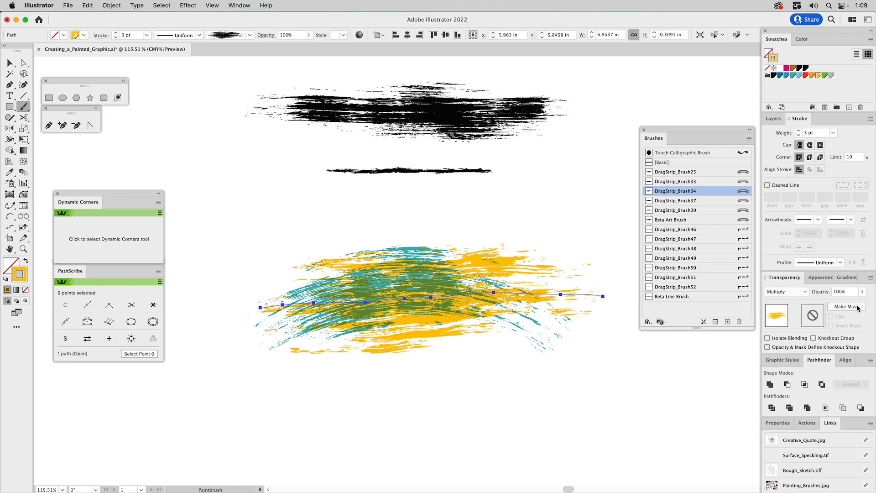
left_click_drag(846, 293, 825, 293)
type("80")
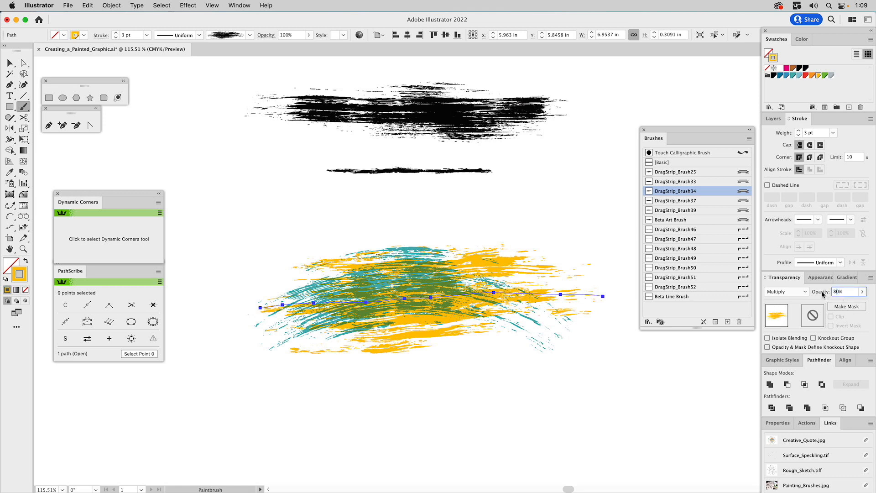
key("Return")
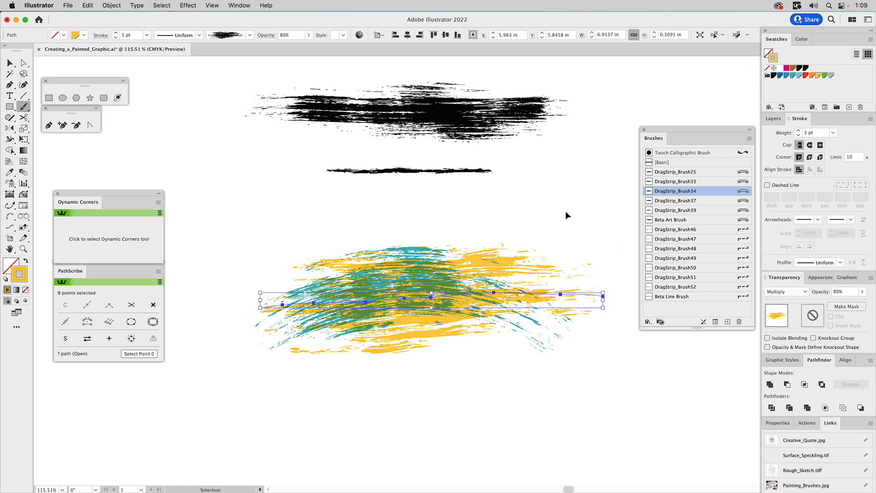
key("super+shift+a")
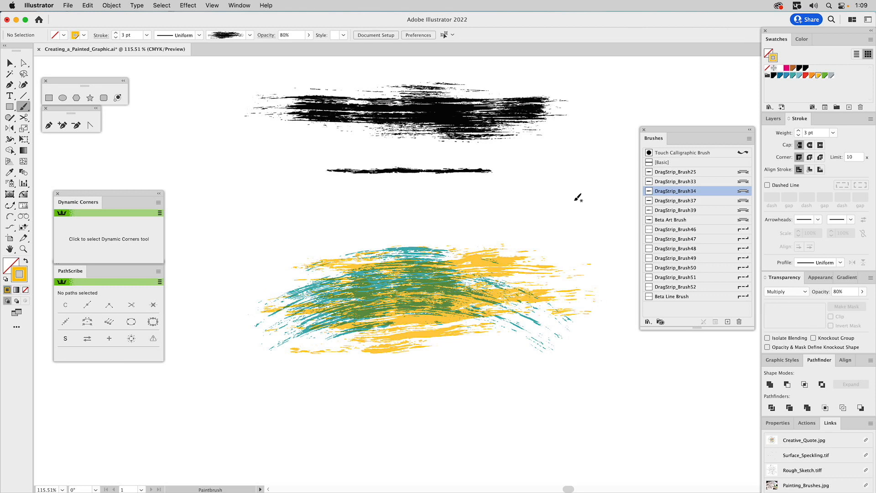
Step: Pan the view up and paint a yellow swirl below the strokes
key("space")
left_click_drag(512, 219, 529, 154)
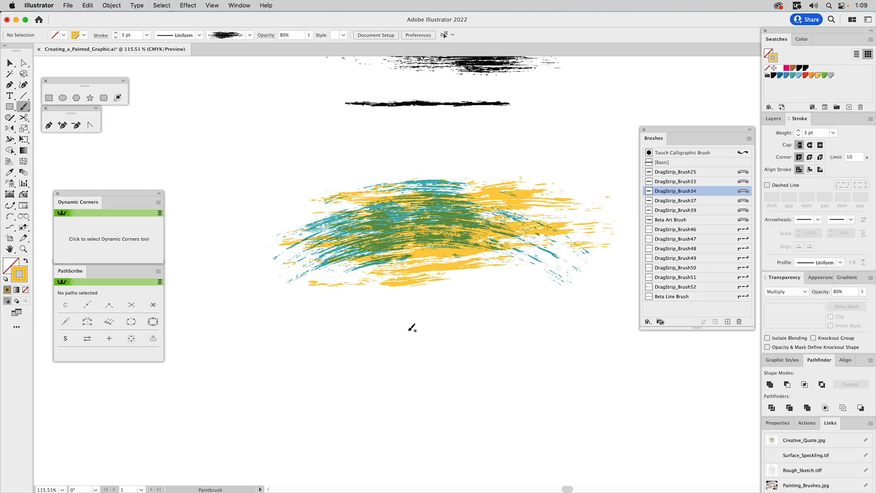
mouse_move(407, 330)
left_mouse_down()
mouse_move(337, 420)
mouse_move(414, 363)
mouse_move(389, 392)
left_mouse_up()
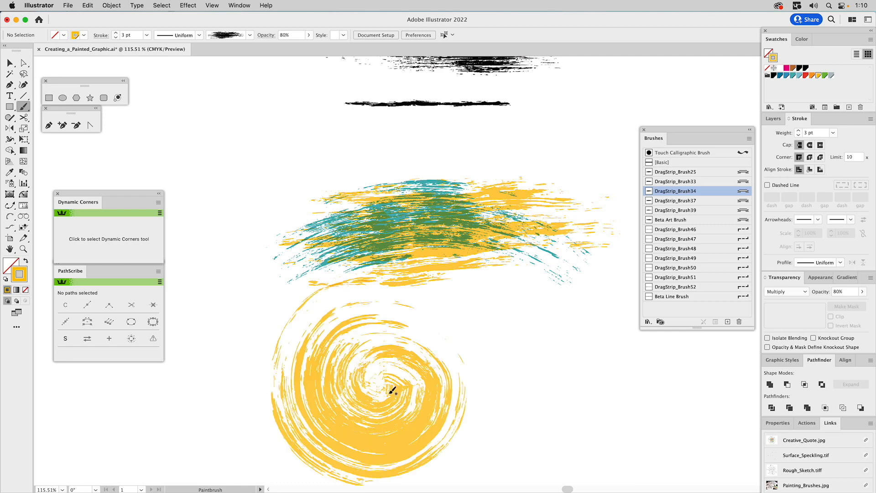
left_click(402, 357, "super")
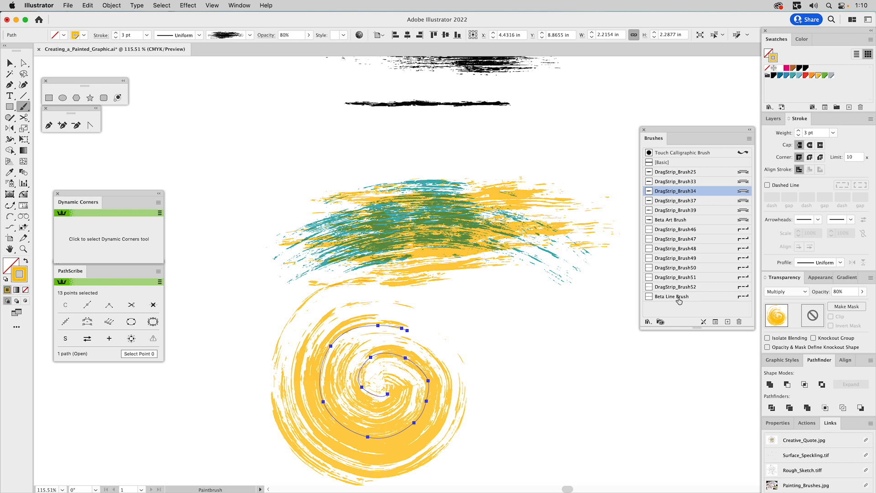
Step: Finish the swirl with Beta Line Brush and paint a red brushstroke beside the spiral
left_click(678, 297)
left_click(554, 328, "super")
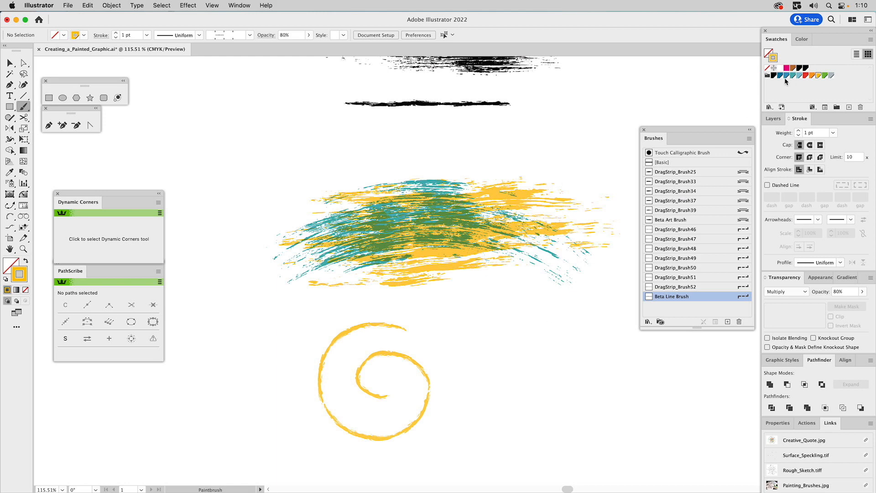
left_click(806, 76)
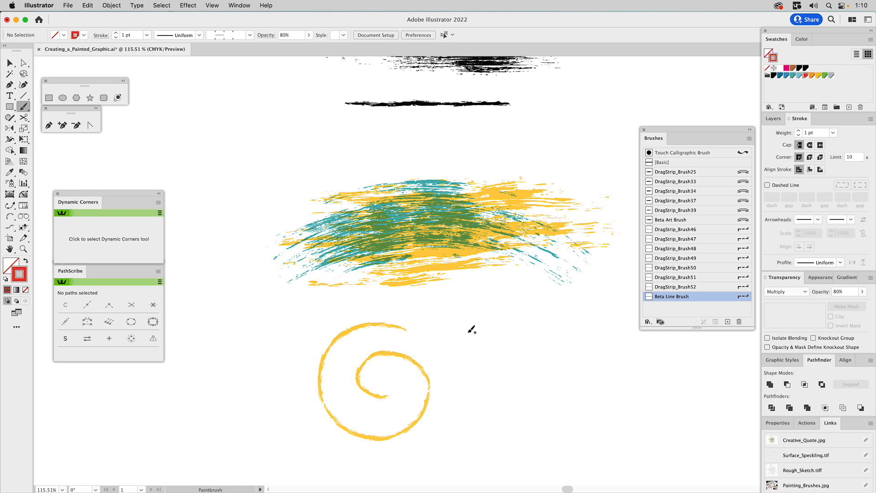
left_click_drag(420, 342, 597, 338)
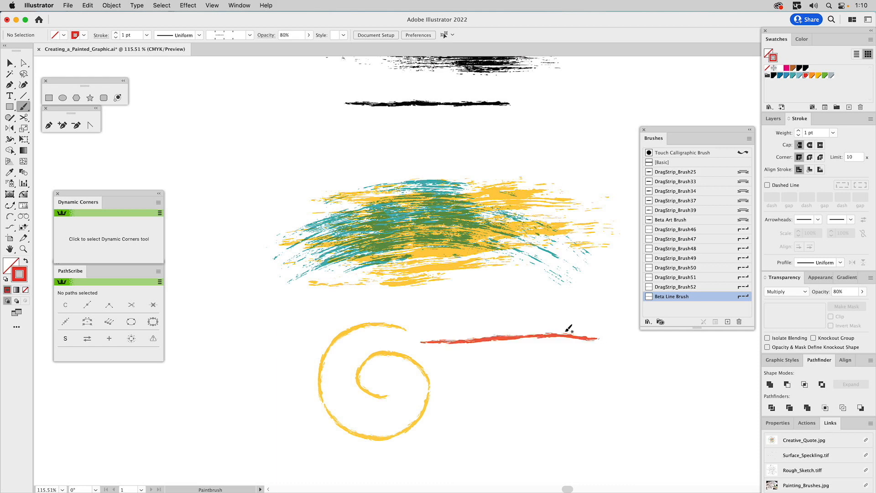
Step: Draw an ellipse below the red stroke and give it the Beta Line Brush
left_click(62, 97)
left_click_drag(468, 373, 611, 447)
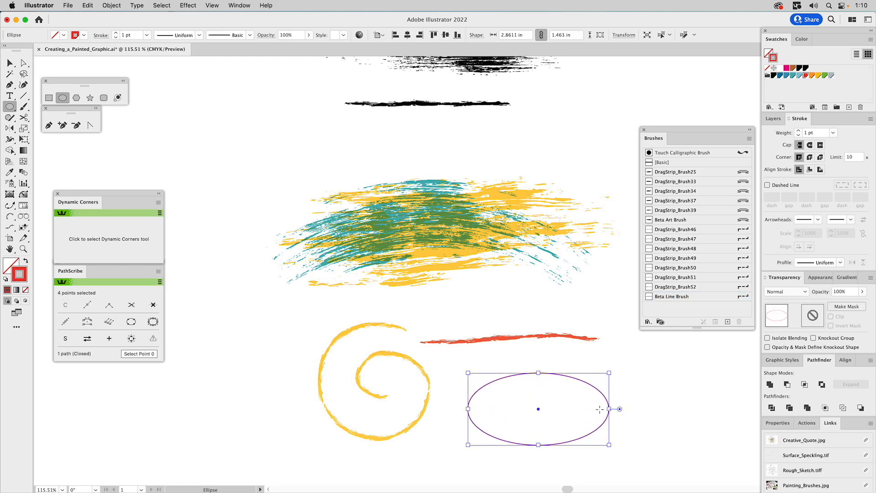
left_click(690, 301)
left_click(659, 374)
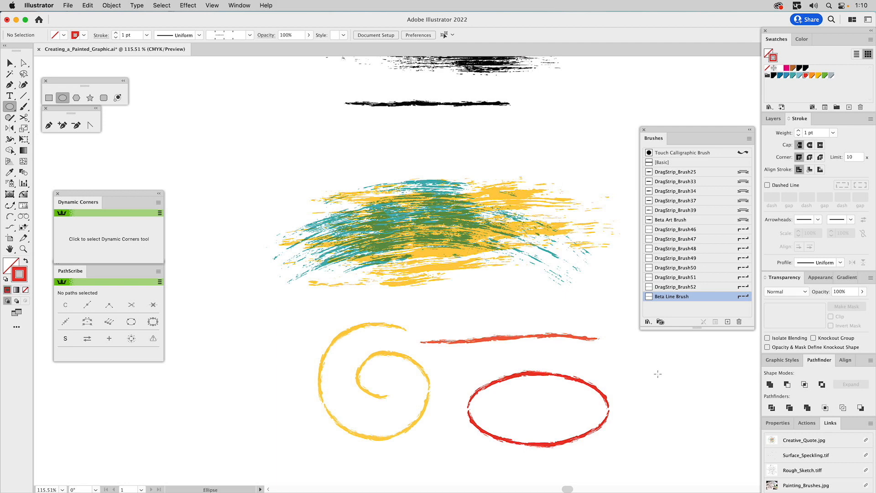
key("v")
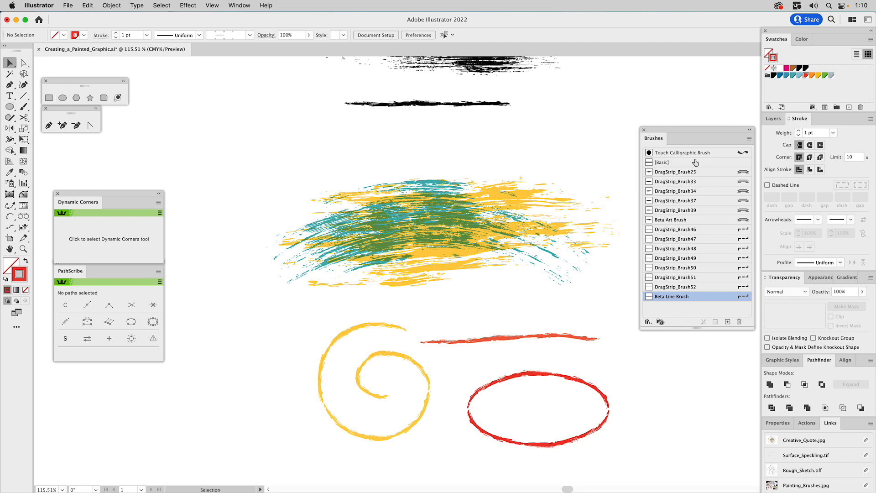
Step: Hide the brush practice layer and show the Sketch layer
left_click(774, 120)
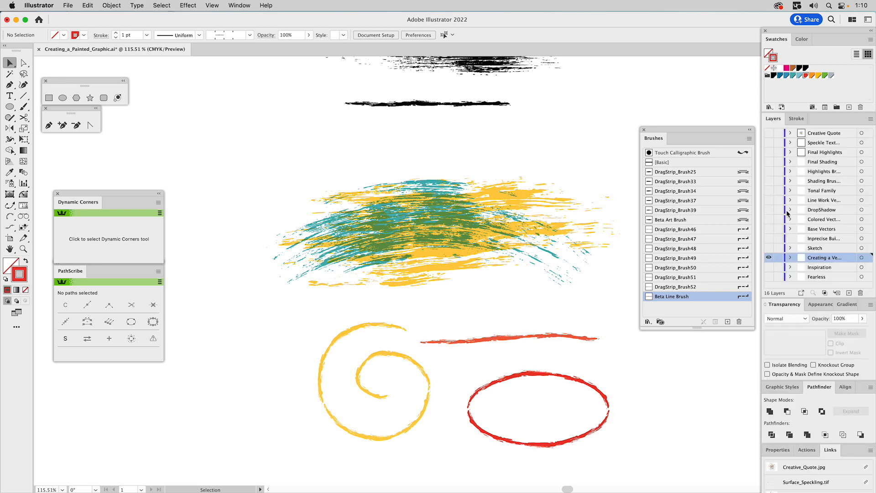
left_click(769, 258)
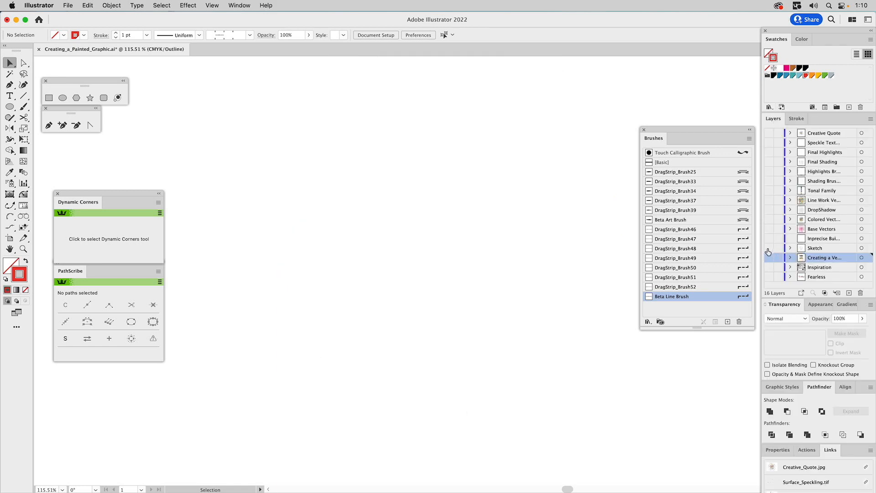
left_click(769, 249)
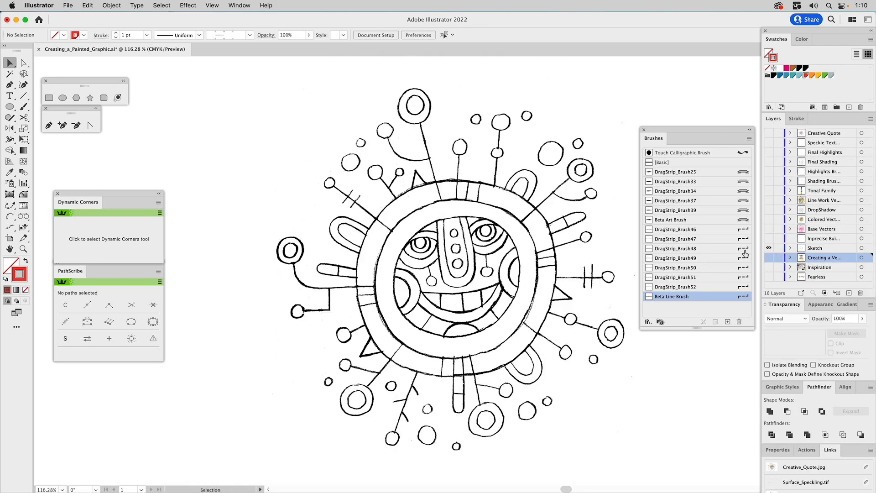
Step: Fade the placed rough sketch image to 15% opacity and lock the Sketch layer
left_click(544, 205)
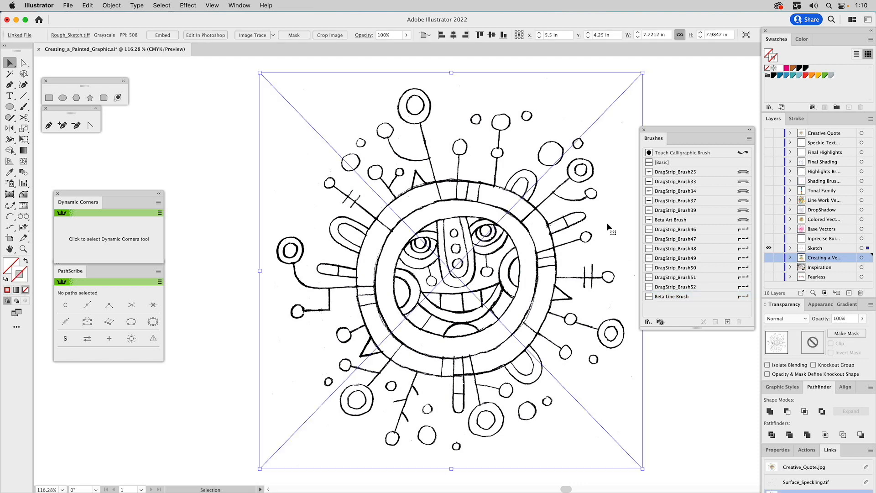
left_click(836, 319)
type("15")
key("Return")
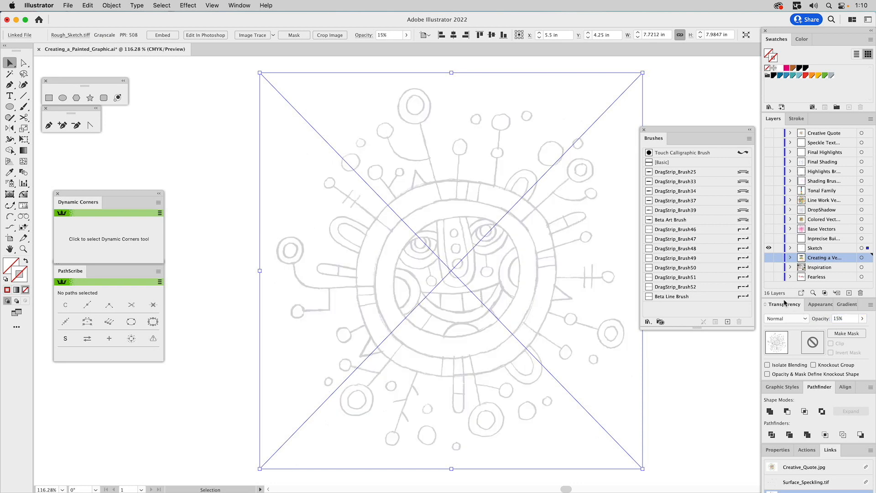
left_click(778, 248)
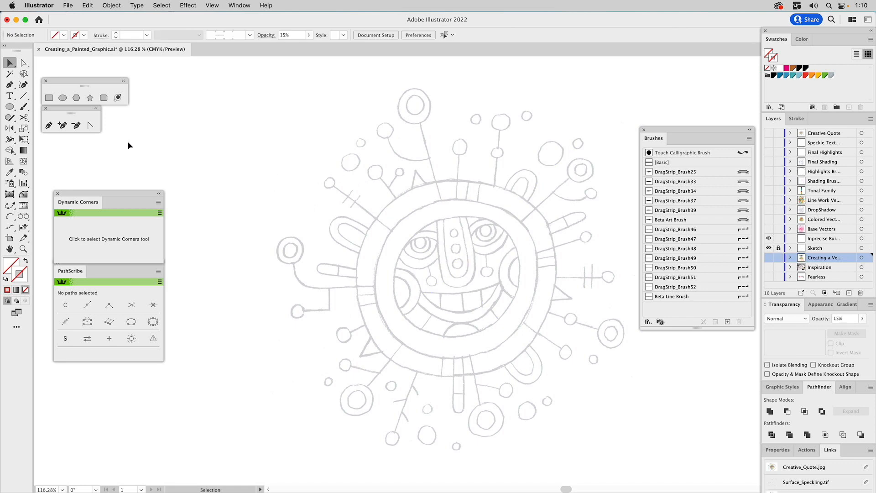
Step: On the drawing layer, draw a pink-graphic-style circle over the sketch's top circle
left_click(64, 97)
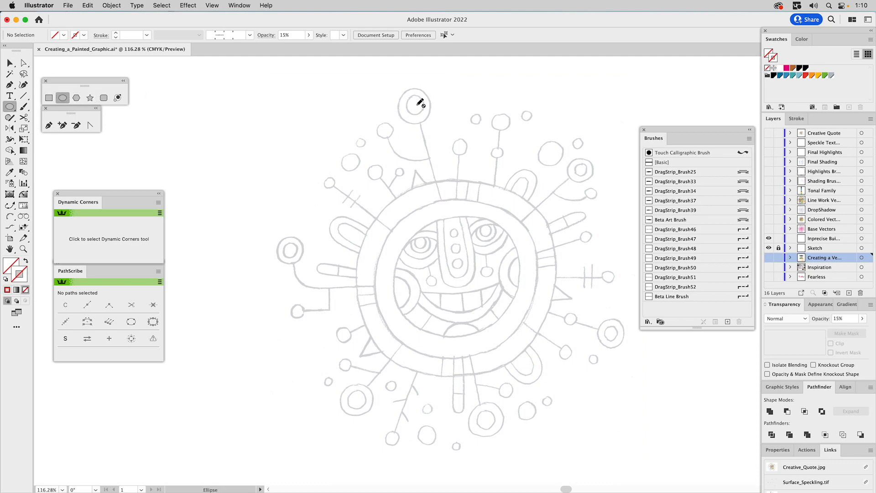
left_click(813, 238)
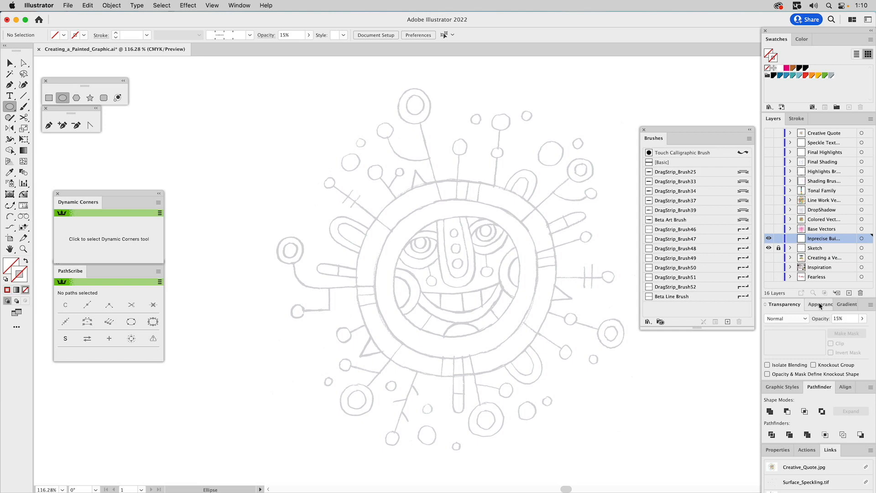
left_click(788, 389)
left_click(783, 405)
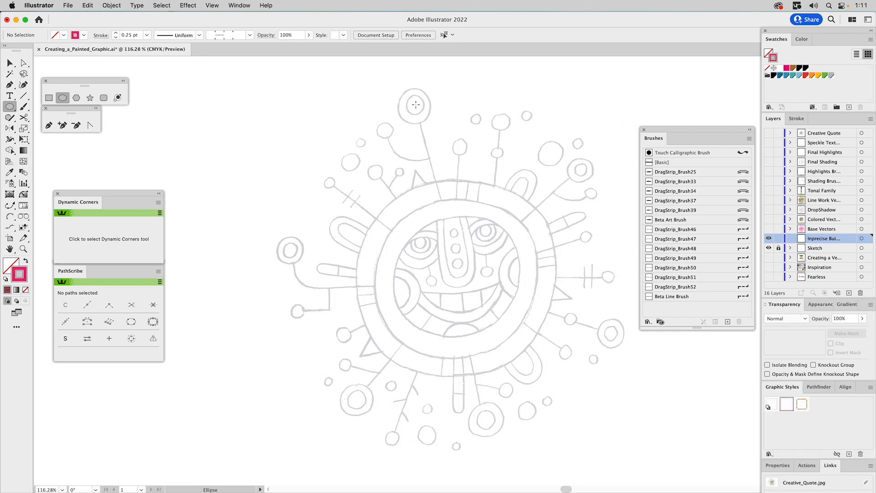
left_click_drag(414, 104, 432, 122)
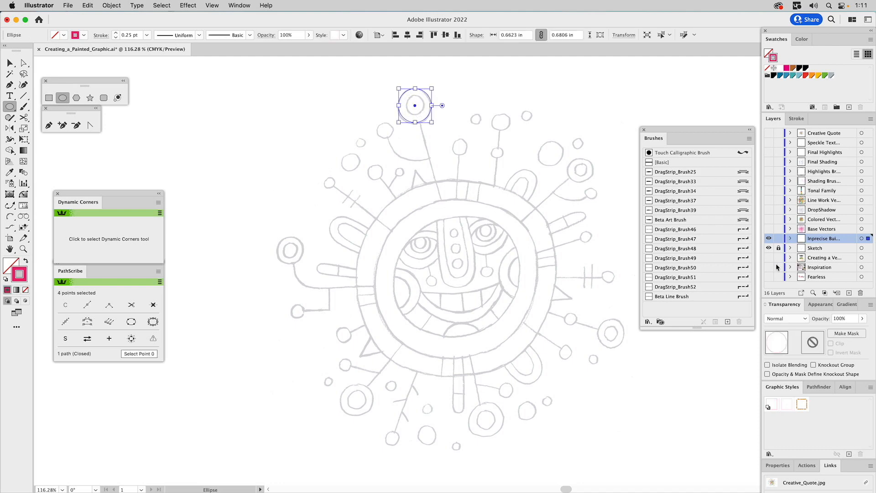
Step: Set the stroke weight to 0.75 pt and draw a large circle around the face ring
left_click(798, 118)
left_click(799, 131)
left_click(799, 132)
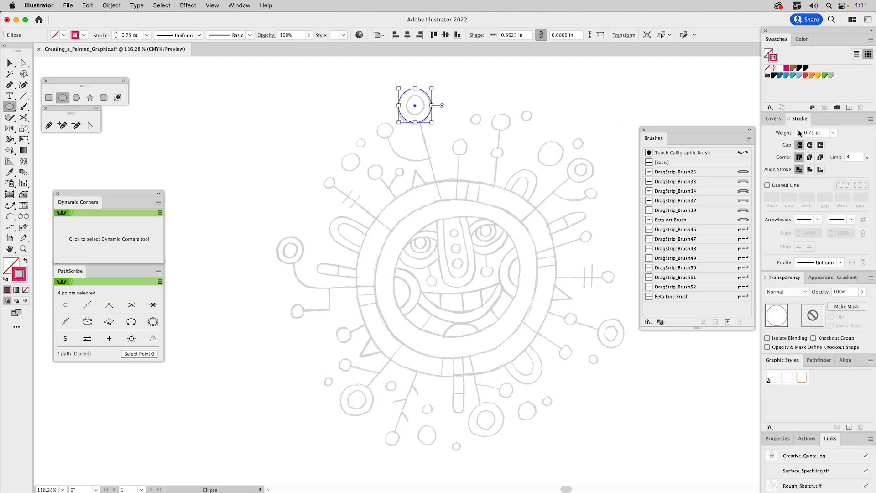
mouse_move(459, 278)
left_mouse_down()
mouse_move(488, 322)
mouse_move(561, 368)
mouse_move(559, 376)
left_mouse_up()
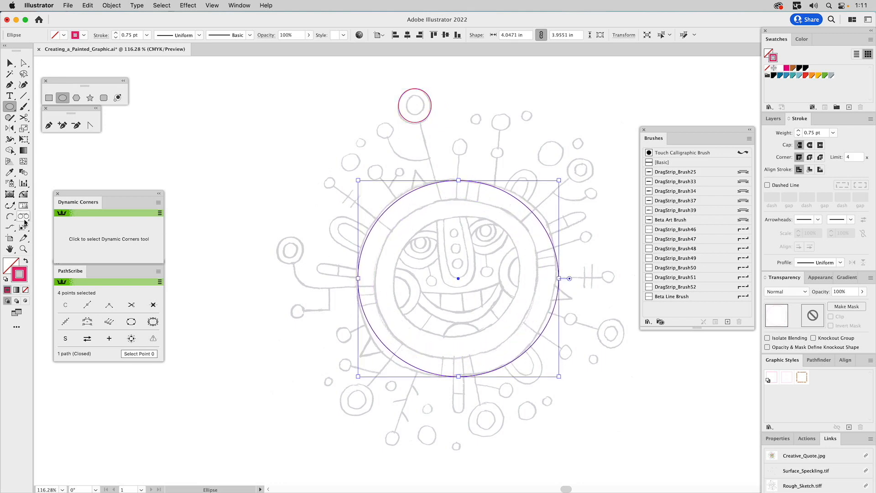
Step: Zoom in and stretch the small top circle slightly taller to match the sketch
left_click(24, 248)
left_click_drag(375, 65, 453, 163)
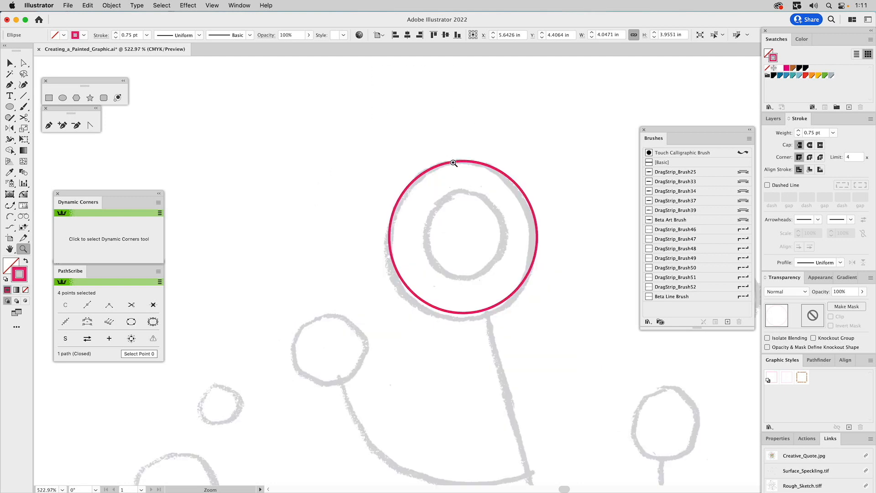
key("a")
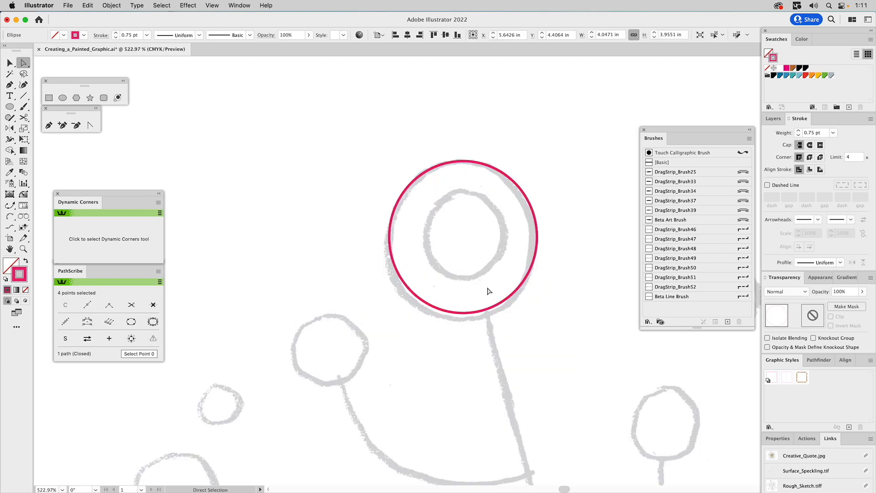
left_click(464, 311)
key("v")
left_click_drag(464, 313, 464, 320)
key("a")
left_click_drag(372, 233, 534, 248)
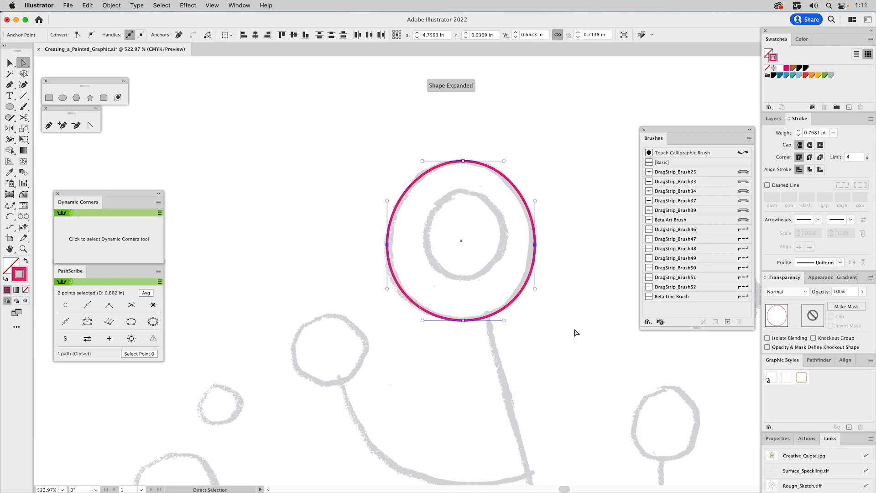
left_click(565, 405)
Step: Bring the whole face ring into view and select the large face circle
key("space")
left_click_drag(555, 417, 512, 187)
left_click_drag(534, 331, 479, 160)
key("z")
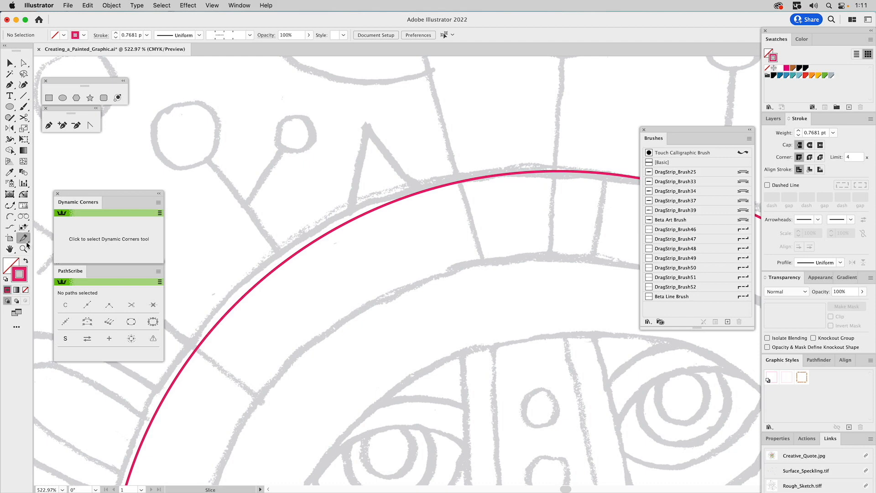
left_click(398, 307, "alt")
left_click(399, 307, "alt")
left_click(401, 306, "alt")
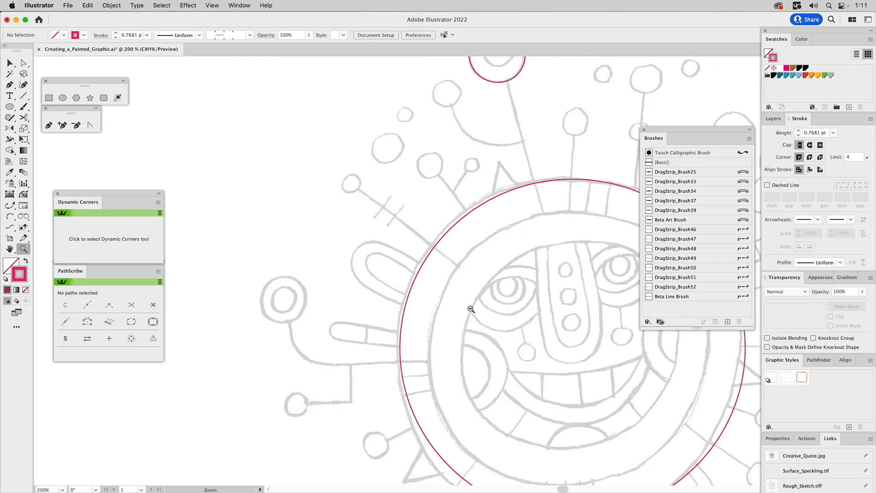
key("space")
left_click_drag(497, 311, 391, 252)
key("a")
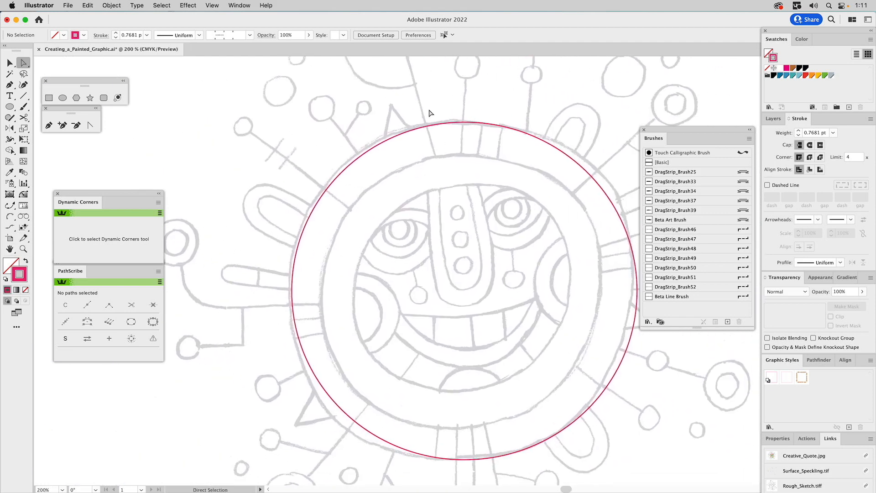
key("v")
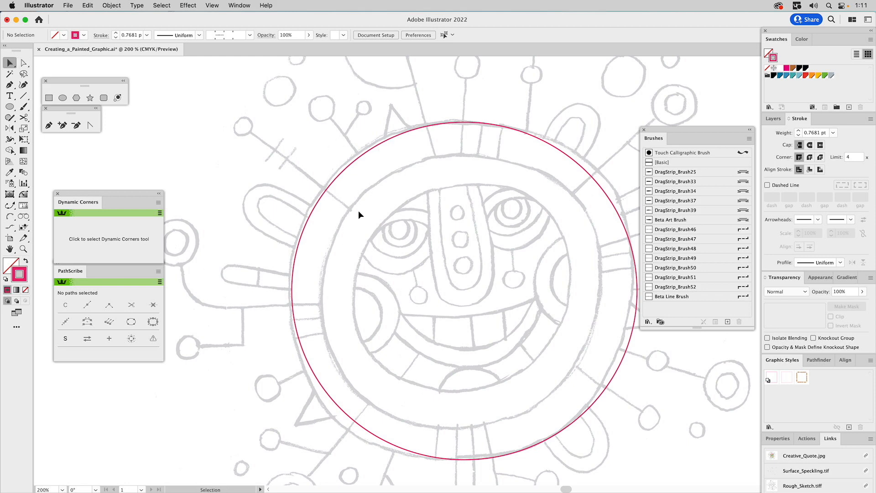
left_click(291, 288)
Step: Nudge the big circle's left side and reshape its upper-right arc to follow the sketch
key("a")
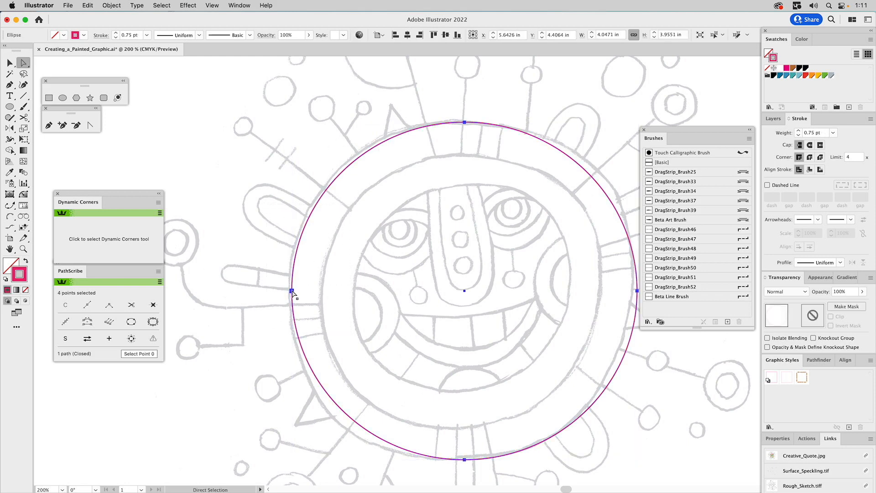
left_click(289, 290)
left_click_drag(289, 290, 289, 291)
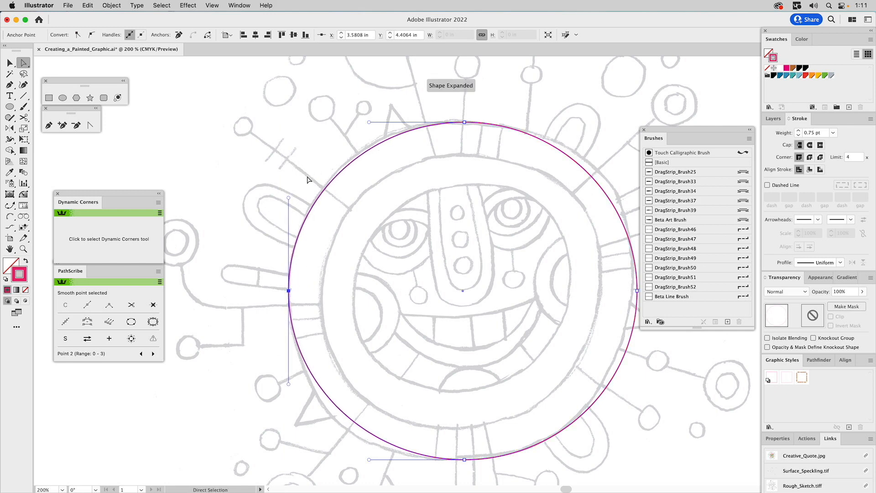
key("space")
left_click_drag(460, 238, 384, 204)
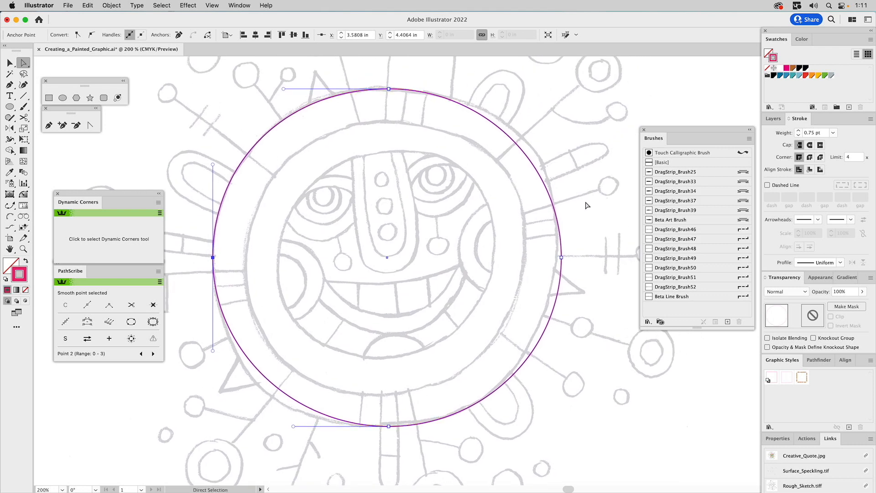
left_click(558, 253)
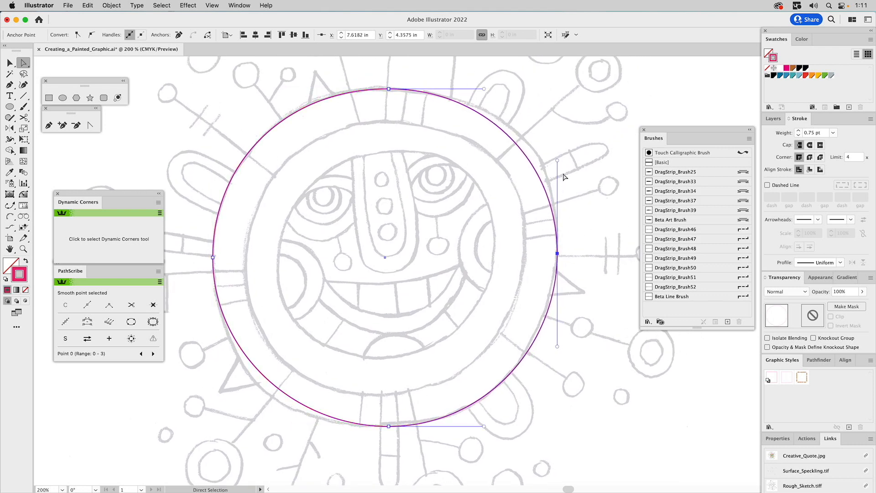
left_click_drag(558, 160, 565, 132)
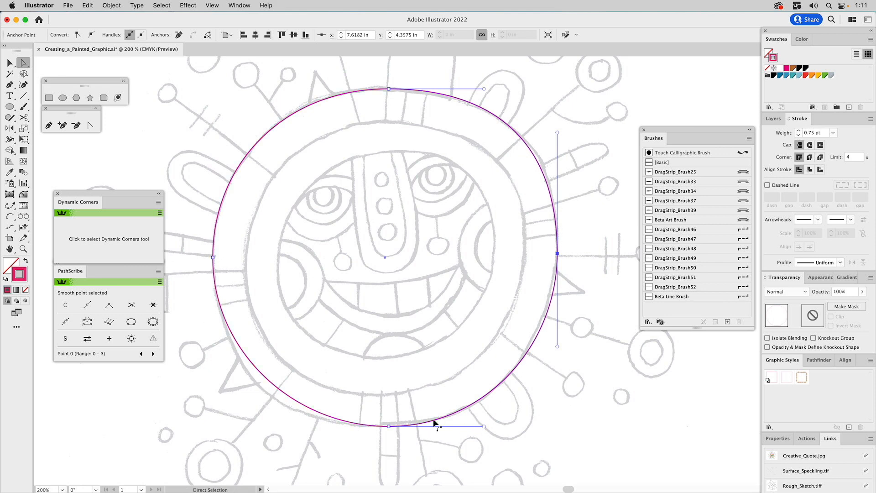
Step: Flatten and tilt the circle's bottom and right curves via handles, then deselect it
left_click(389, 426)
left_click_drag(294, 427, 261, 427)
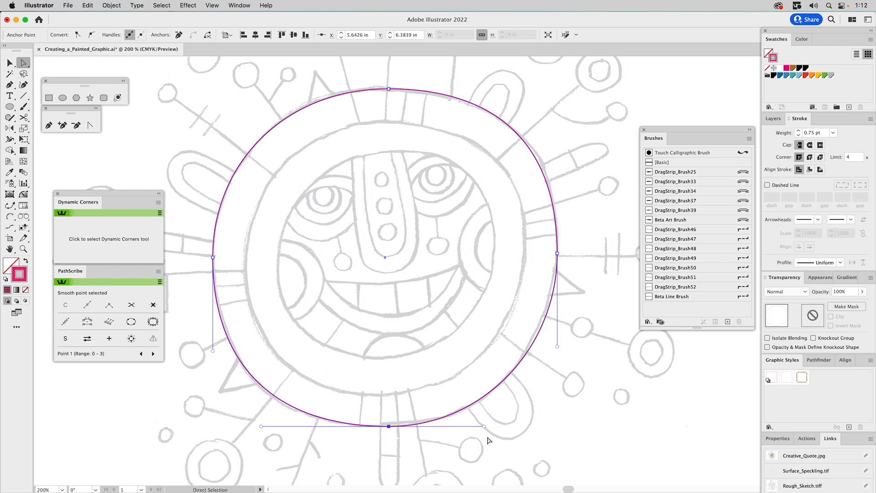
left_click_drag(485, 427, 485, 424)
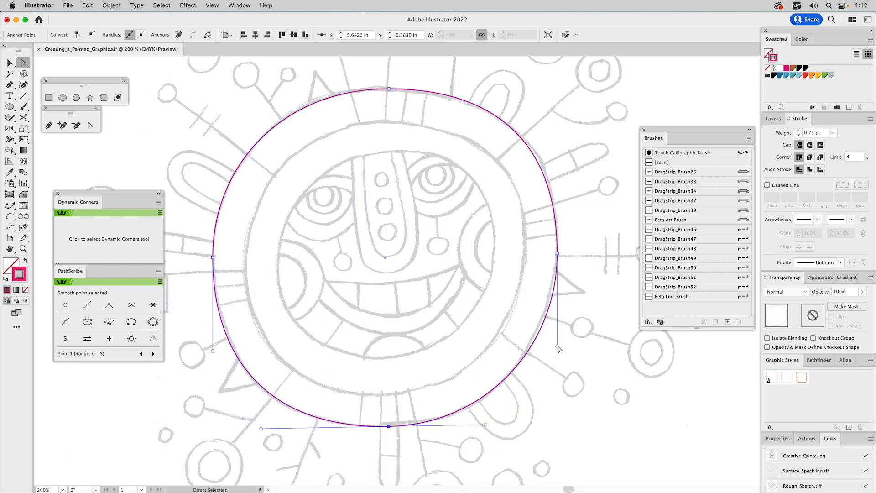
left_click_drag(558, 346, 559, 342)
left_click_drag(486, 425, 490, 425)
key("super+shift+a")
left_click_drag(372, 281, 441, 289)
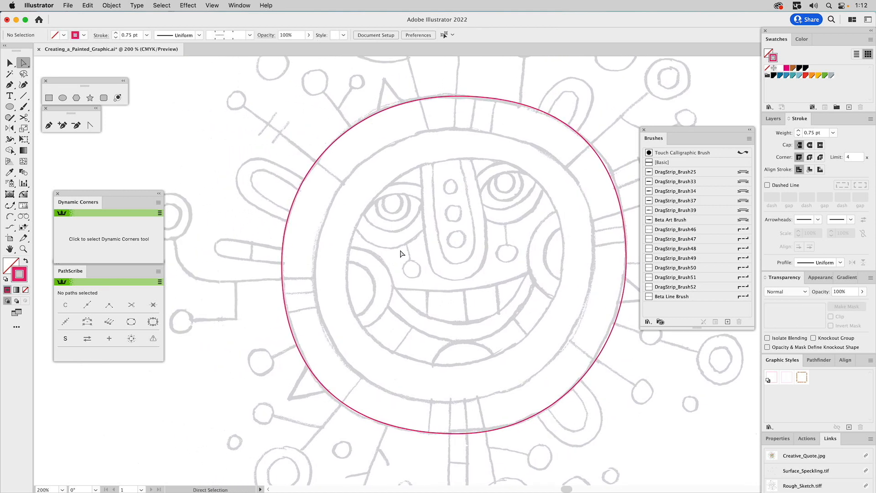
Step: Draw a straight stalk line from the small top circle down to the ring
left_click(23, 96)
left_click_drag(323, 165, 348, 297)
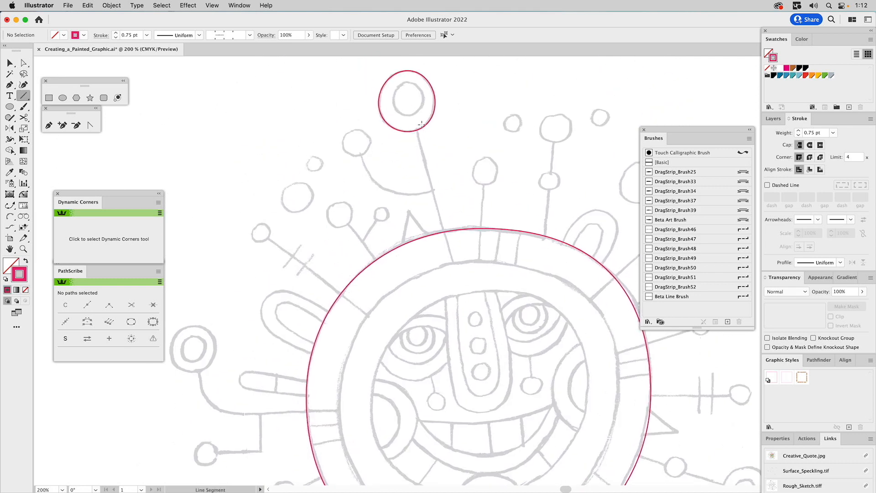
left_click_drag(415, 129, 454, 263)
left_click(472, 178, "super")
Step: Draw a branch from the small left circle to the stalk and bend it into a curve
left_click(48, 126)
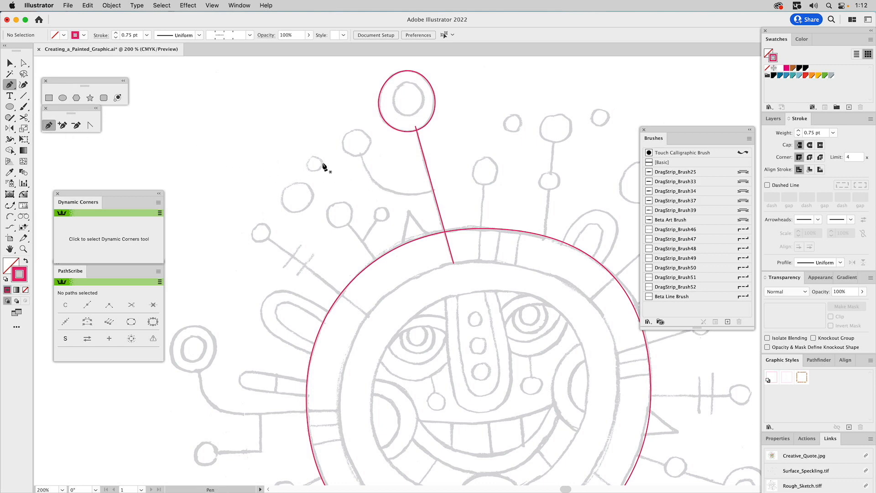
left_click(359, 151)
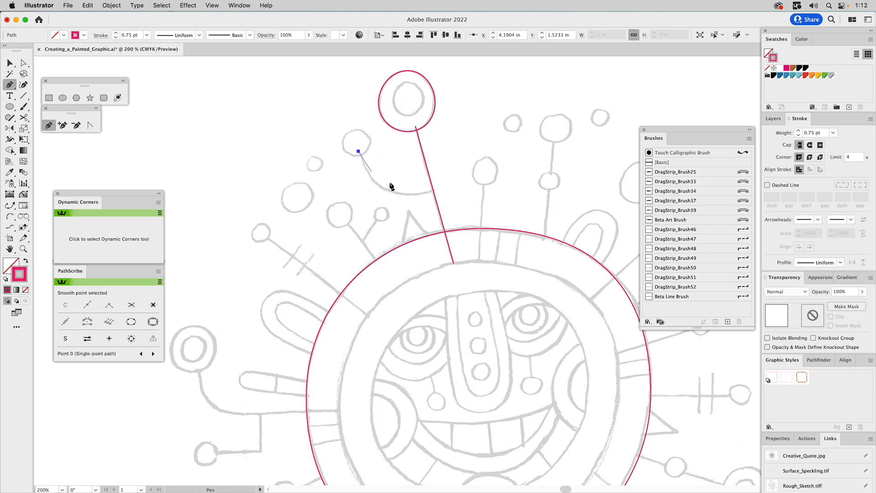
key("super")
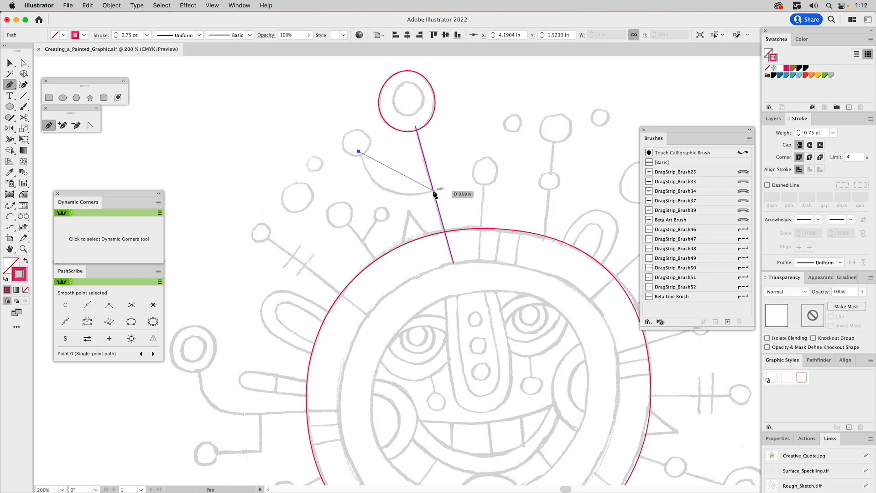
left_click(433, 189)
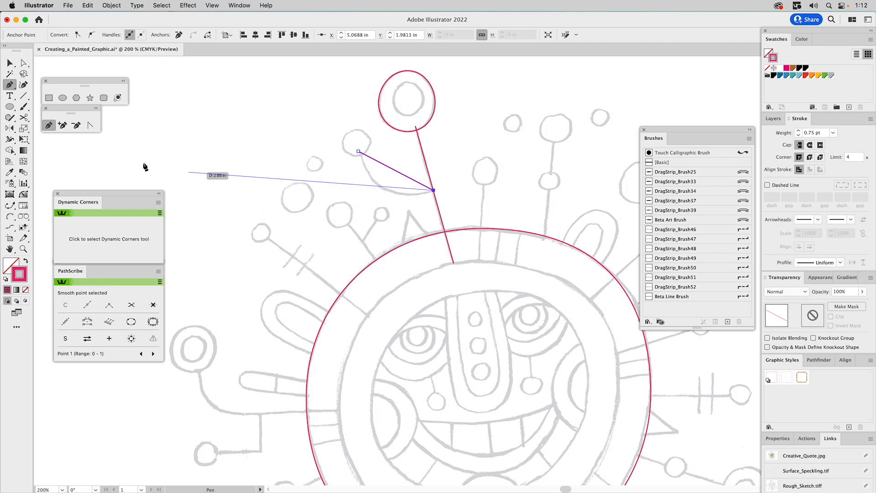
left_click(90, 125)
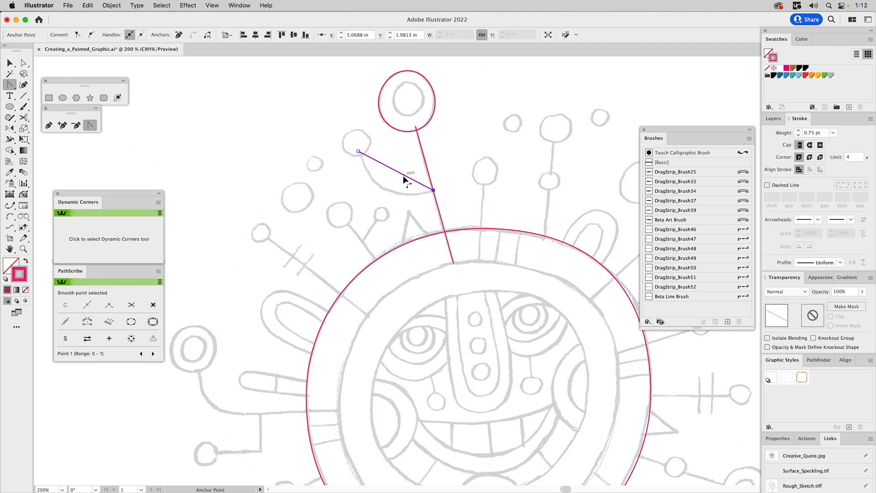
mouse_move(400, 175)
left_mouse_down()
mouse_move(393, 197)
mouse_move(391, 184)
left_mouse_up()
left_click(397, 162, "super")
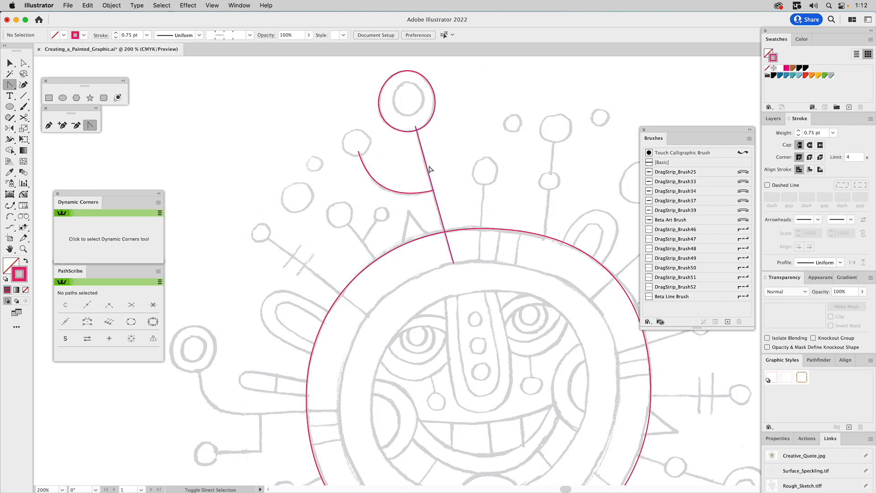
key("super+0")
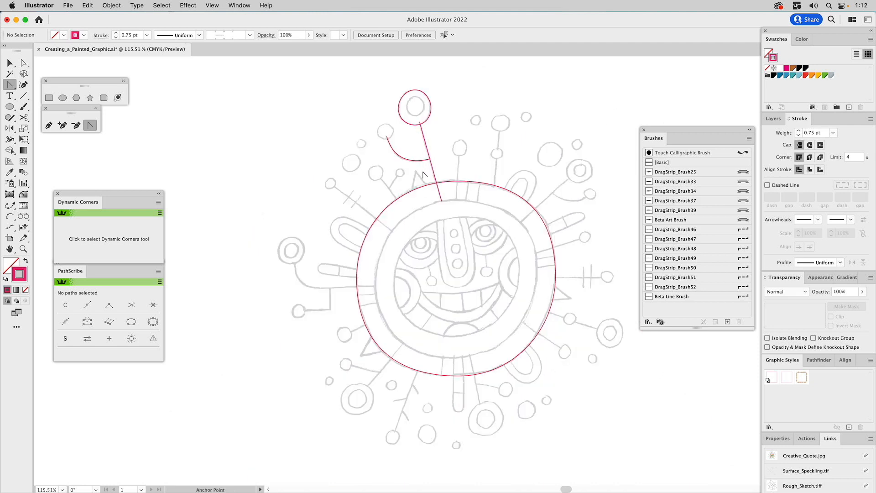
Step: Hide the Inprecise Building layer, show Base Vectors, and select its U-shaped and ring paths
left_click(774, 119)
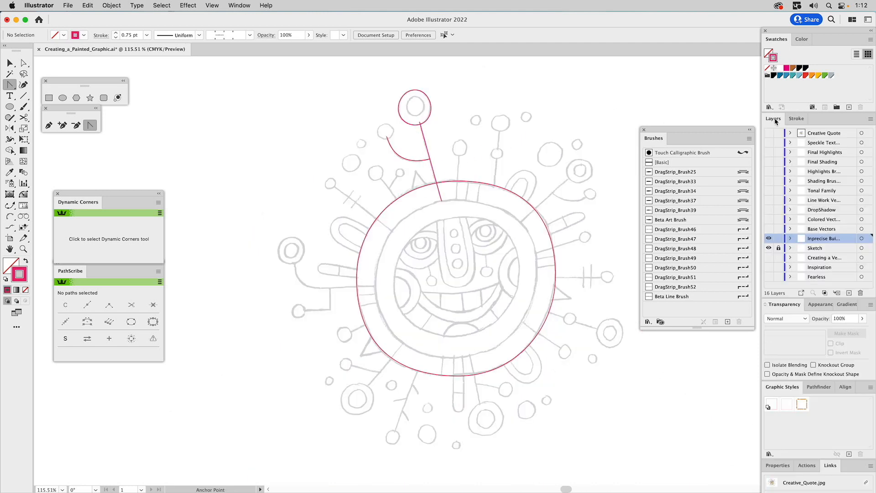
left_click(769, 238)
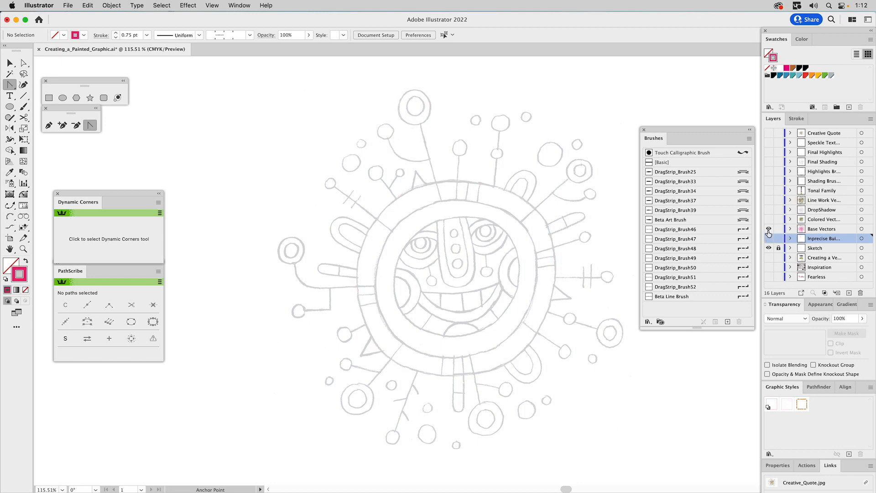
left_click(768, 234)
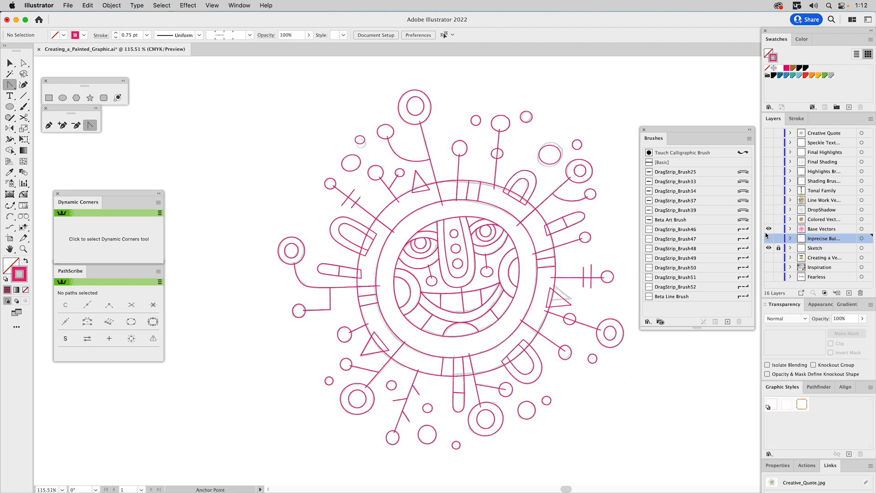
key("v")
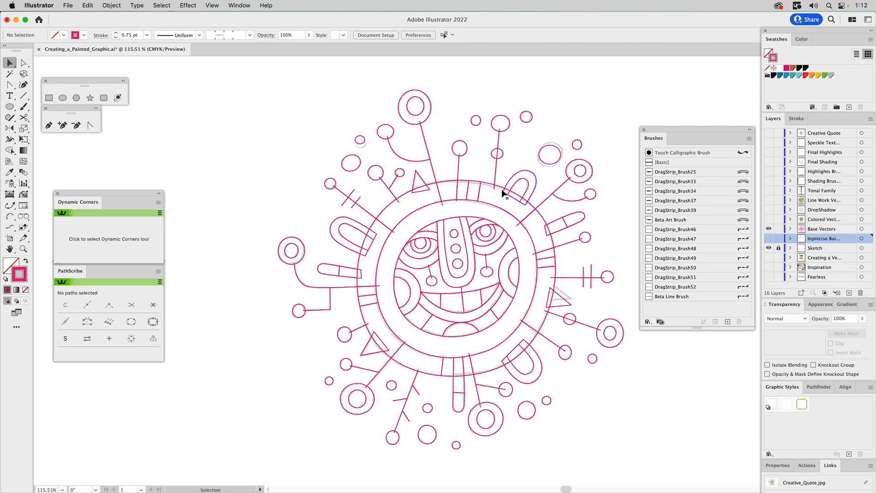
left_click(513, 184)
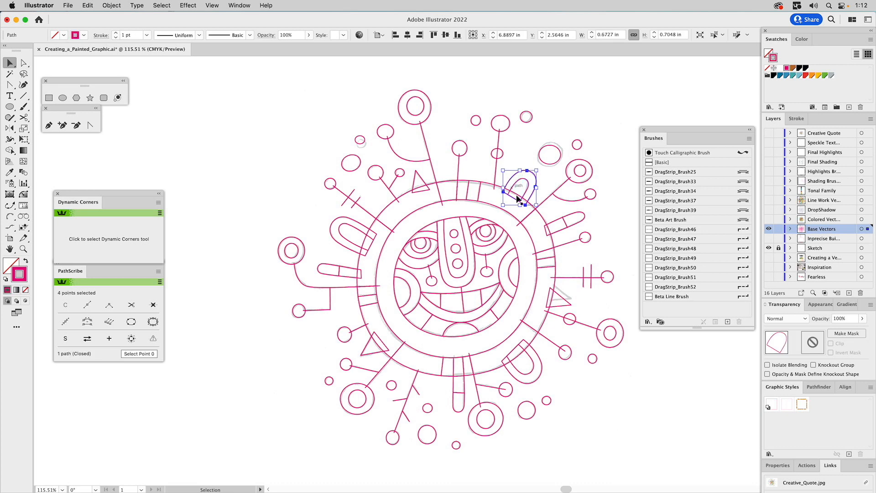
left_click(486, 183)
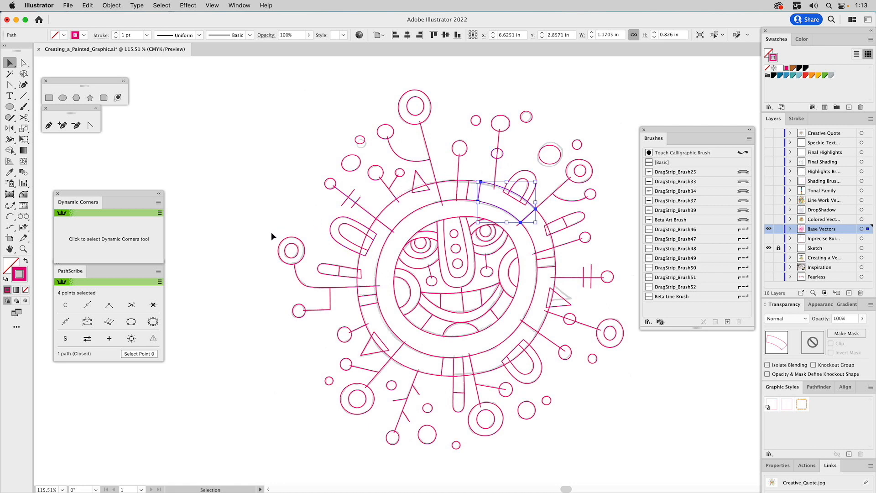
Step: Zoom in on the left antenna and give its outer circle a green stroke and fill
key("z")
left_click_drag(241, 212, 425, 368)
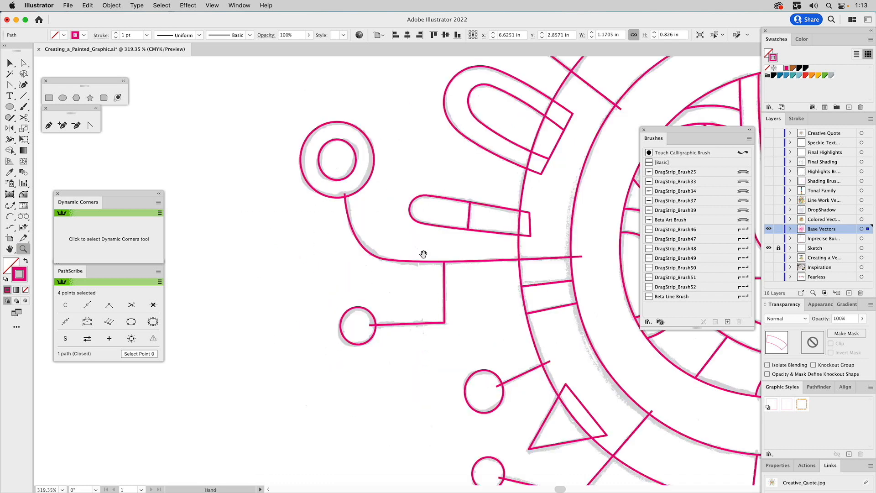
left_click_drag(423, 253, 430, 324)
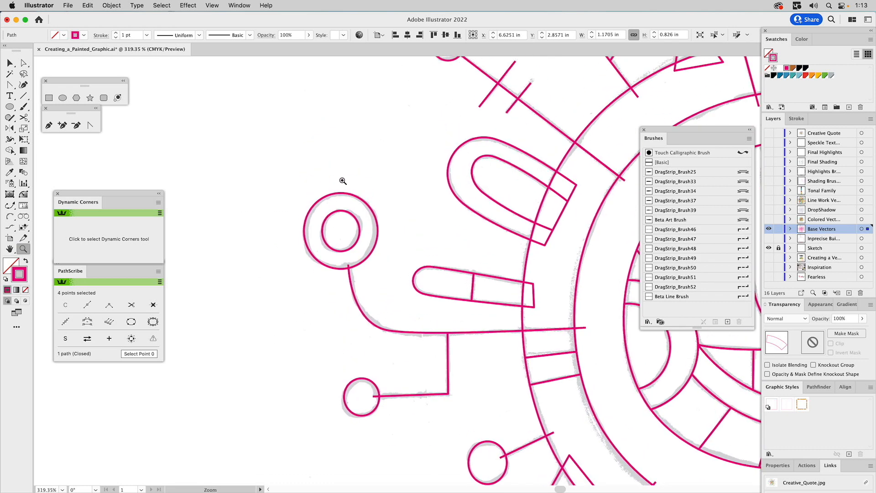
key("c")
key("v")
left_click_drag(328, 199, 329, 203)
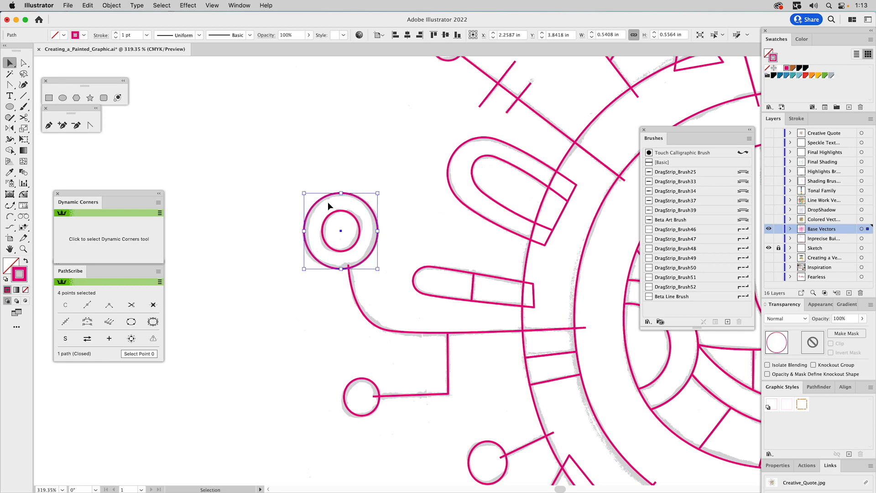
left_click(826, 76)
key("x")
left_click(825, 75)
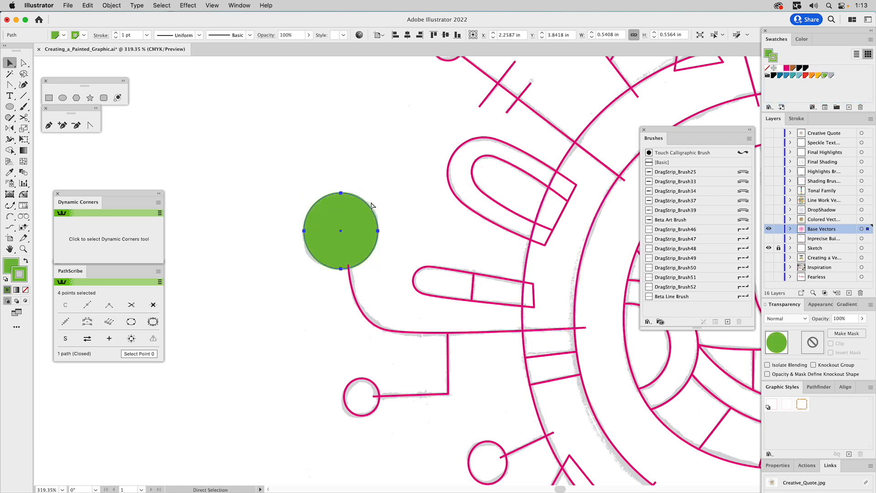
key("Delete")
left_click(349, 214)
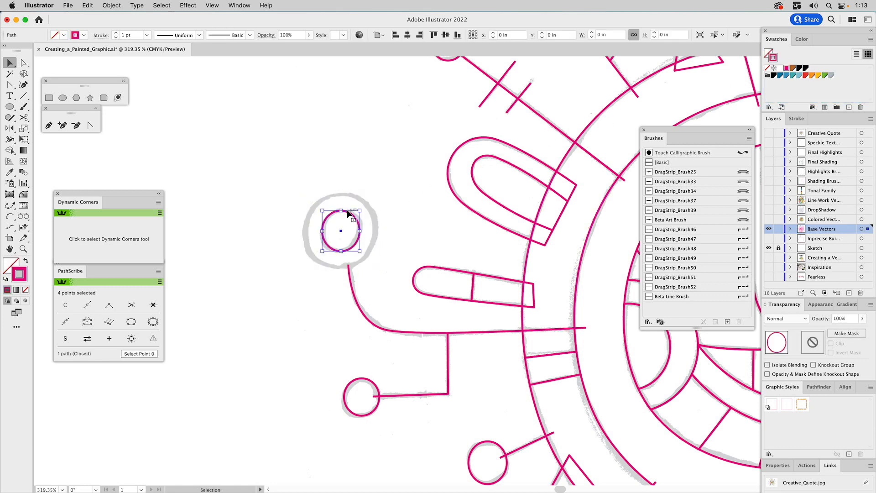
key("super+z")
Step: Colour the inner circle's stroke and fill blue
left_click(349, 213)
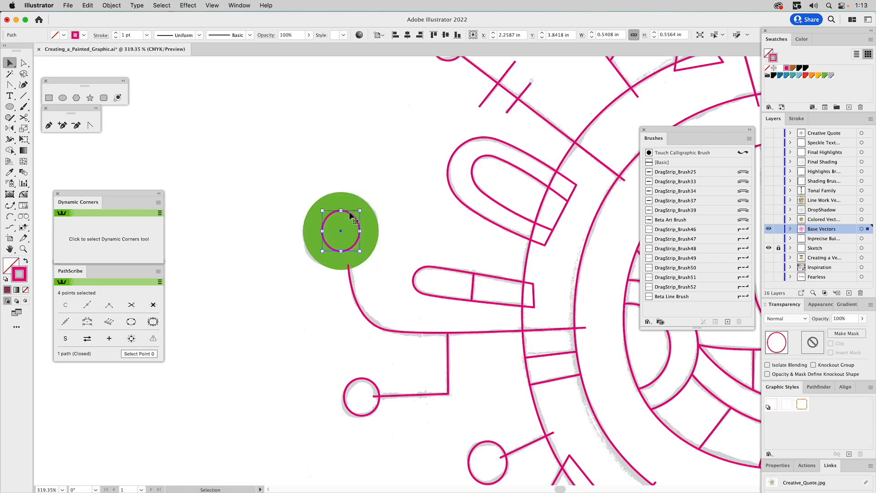
left_click(780, 76)
left_click_drag(781, 76, 769, 55)
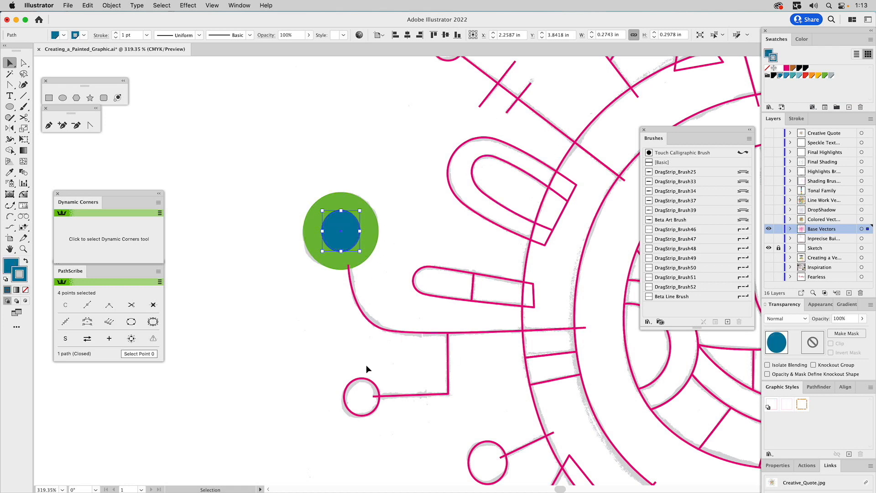
Step: Eyedrop the green fill onto the small lower circle and stroke both connecting lines green
left_click(358, 382)
key("i")
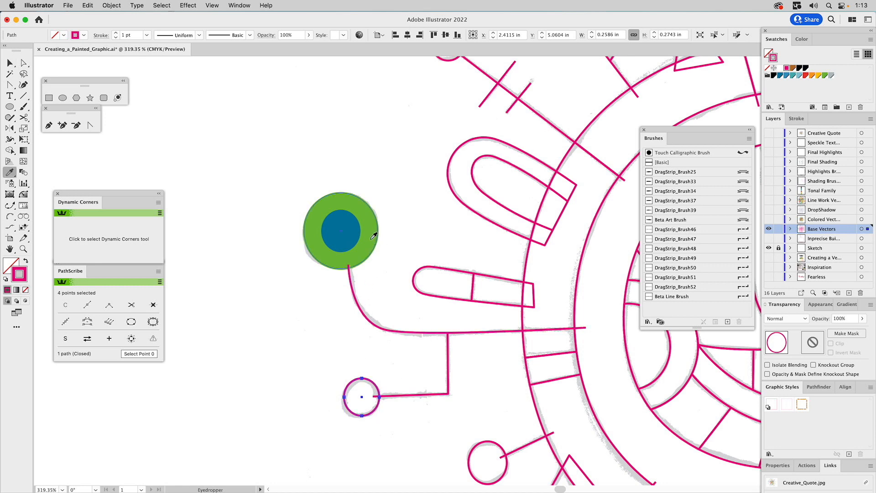
left_click(374, 235)
left_click_drag(434, 314, 466, 351)
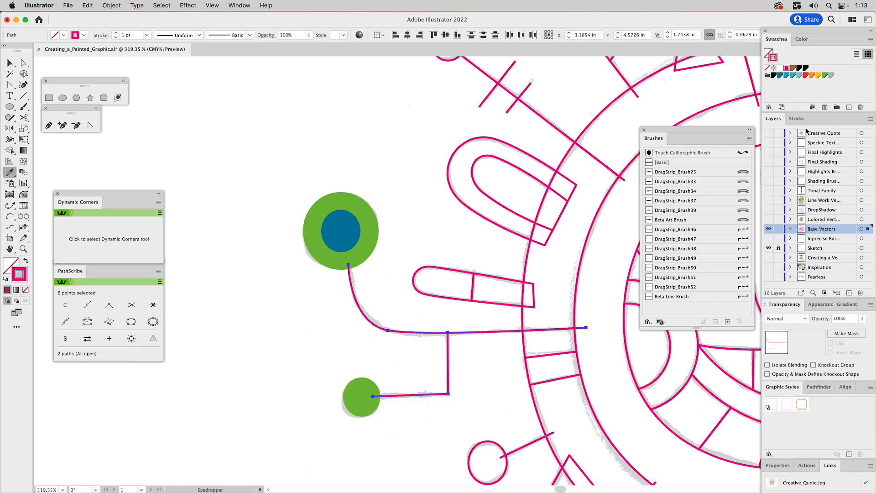
left_click_drag(825, 76, 774, 58)
key("v")
left_click(438, 243)
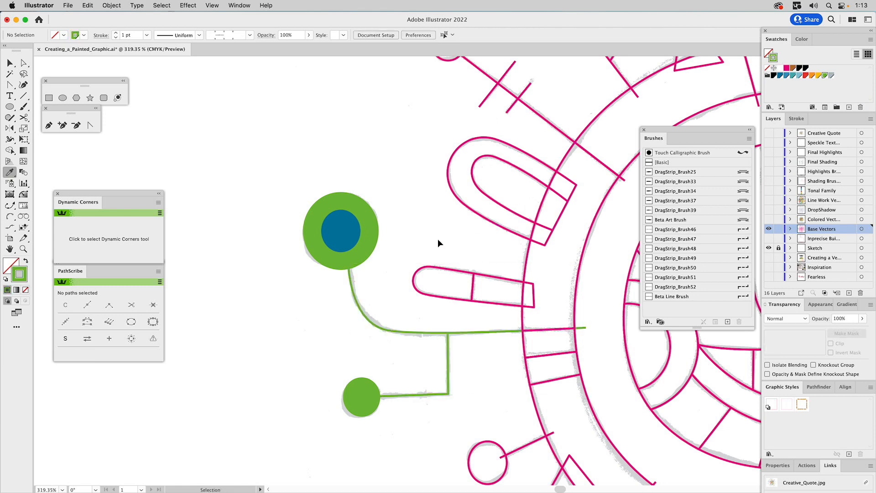
key("i")
key("super+0")
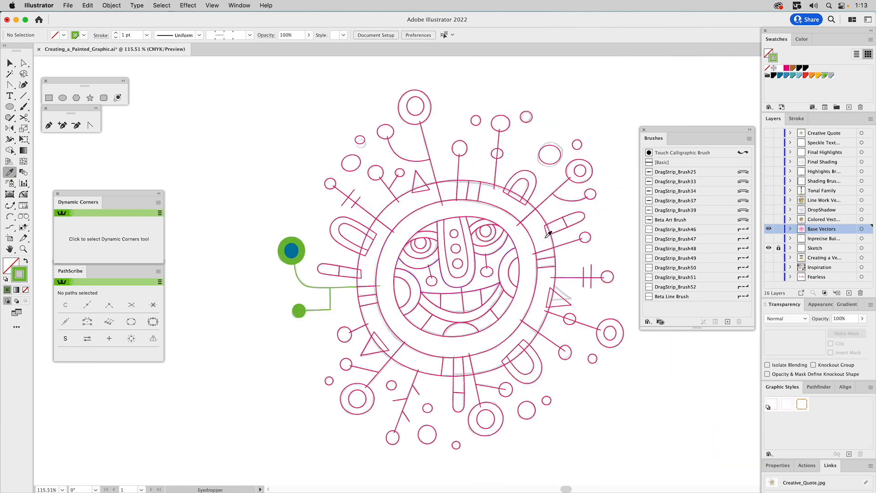
Step: Hide Base Vectors, show the Colored Vectors layer, and check the orange and red ring segments
left_click(769, 228)
left_click(769, 219)
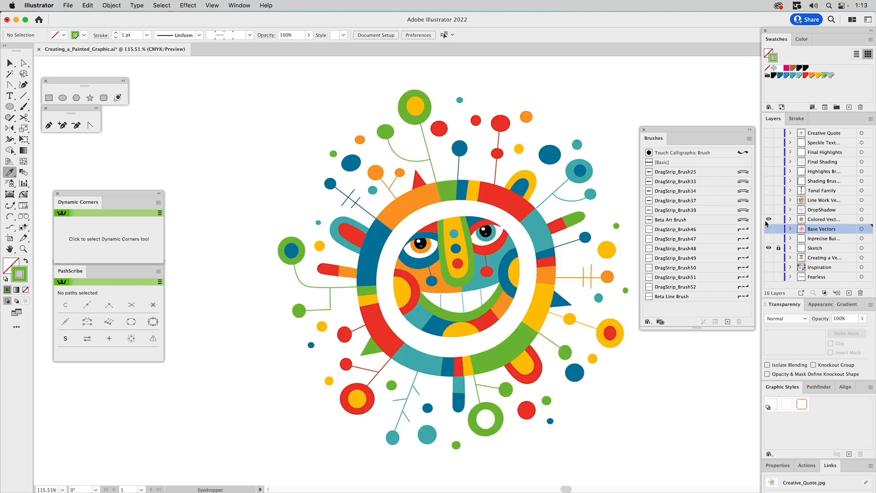
key("v")
left_click(396, 207)
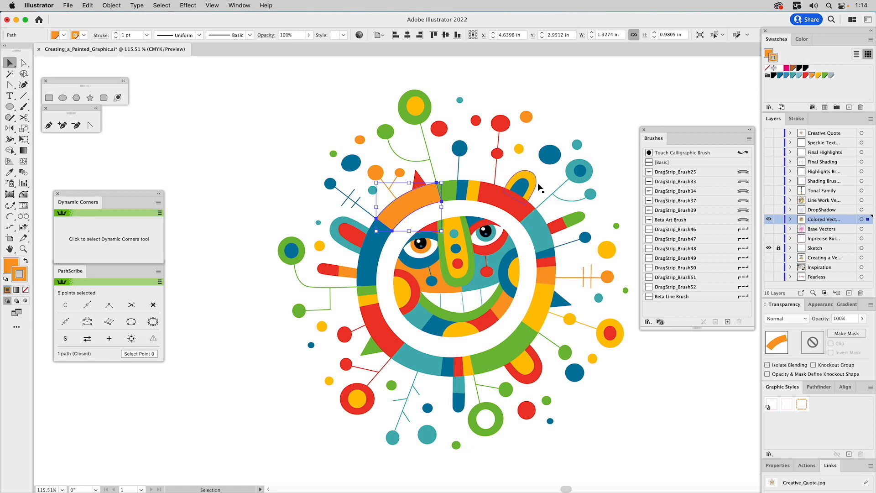
left_click(508, 198)
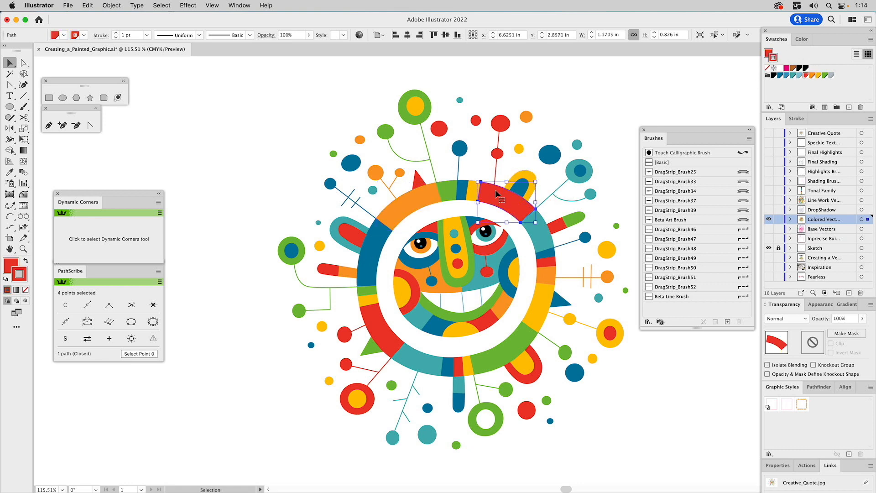
left_click(577, 107)
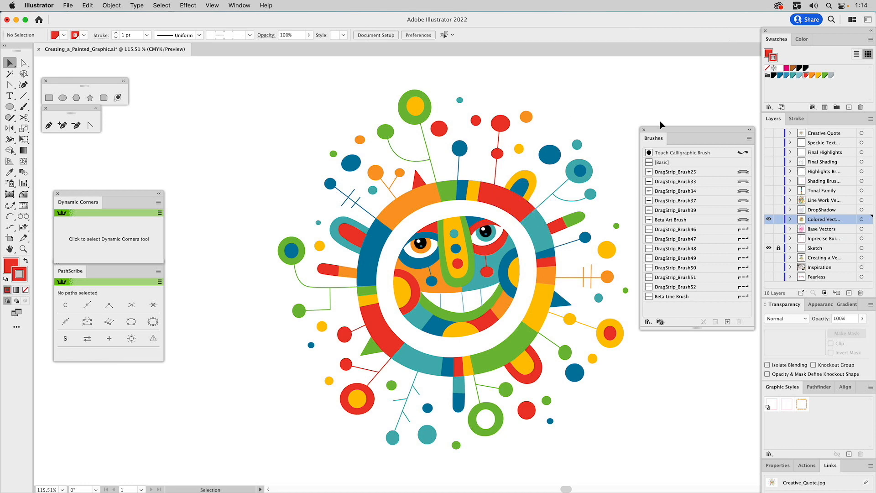
Step: Move the Brushes panel beside the artwork and close the Dynamic Corners and PathScribe panels
mouse_move(692, 128)
left_mouse_down()
mouse_move(306, 142)
mouse_move(206, 158)
mouse_move(222, 156)
left_mouse_up()
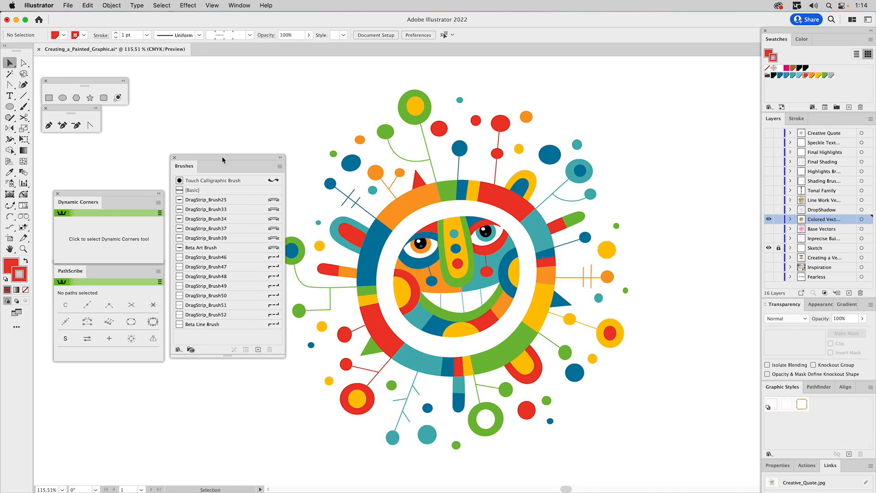
left_click(159, 194)
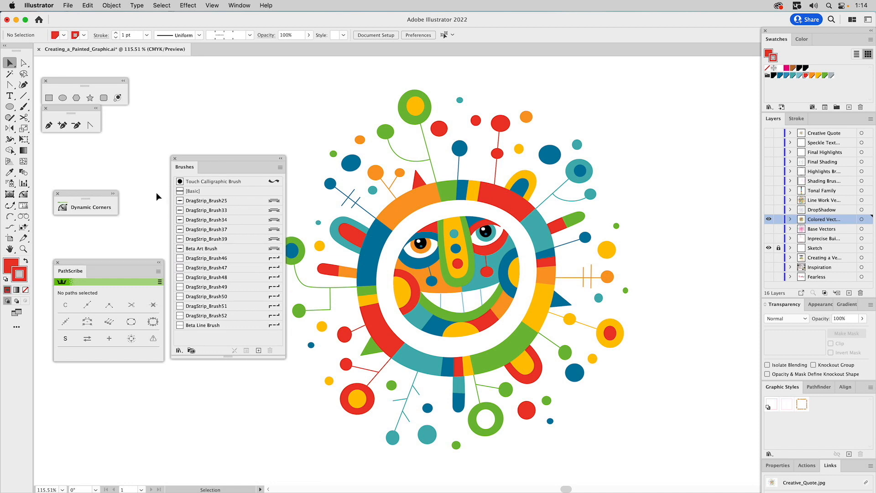
left_click(159, 263)
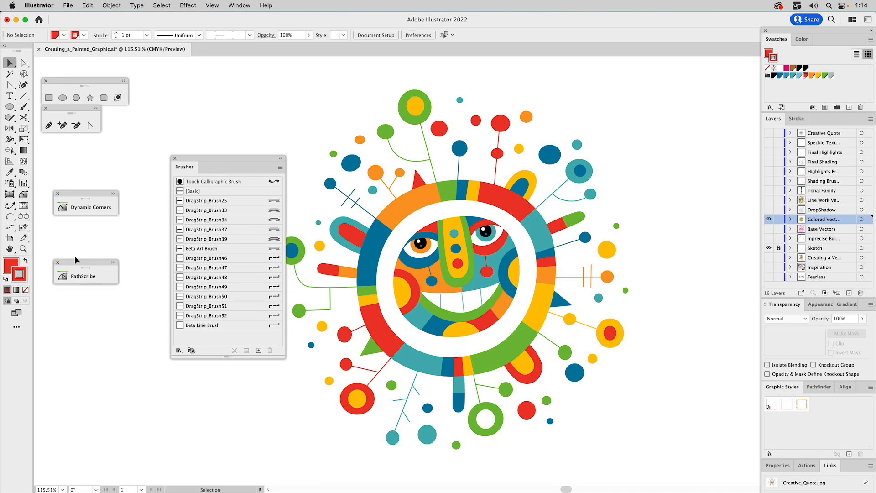
left_click(57, 262)
left_click(58, 193)
left_click_drag(212, 161, 158, 158)
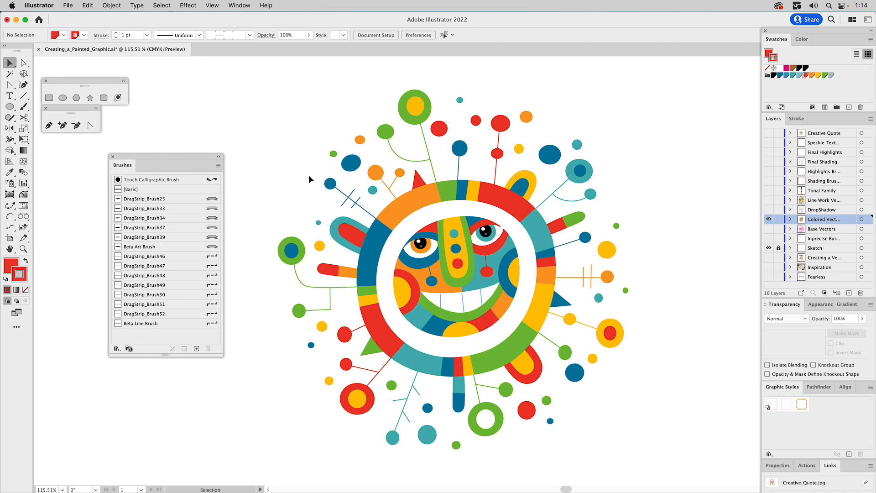
Step: Zoom in on the green circle at left and its connector line
key("z")
left_click_drag(261, 222, 321, 324)
left_click_drag(385, 213, 461, 210)
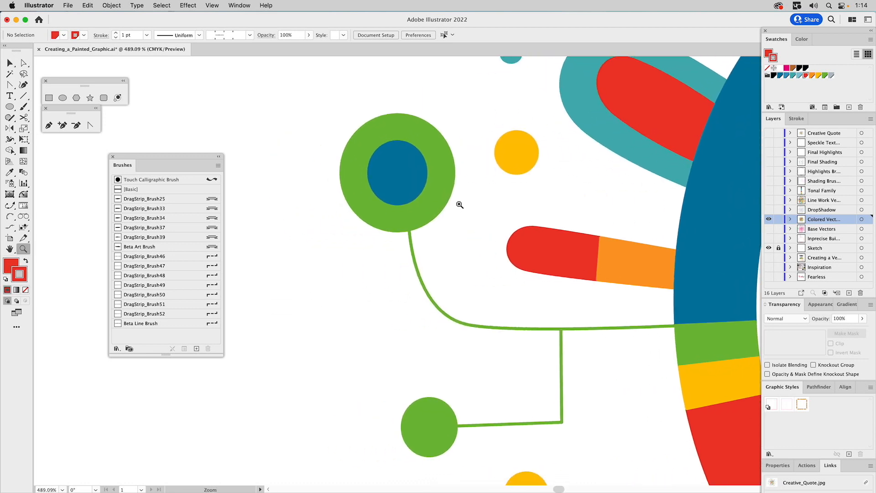
Step: Apply DragStrip_Brush46 to the green circle, Brush51 to the blue circle, Brush47 to the connector
key("v")
left_click(399, 119)
left_click(399, 120)
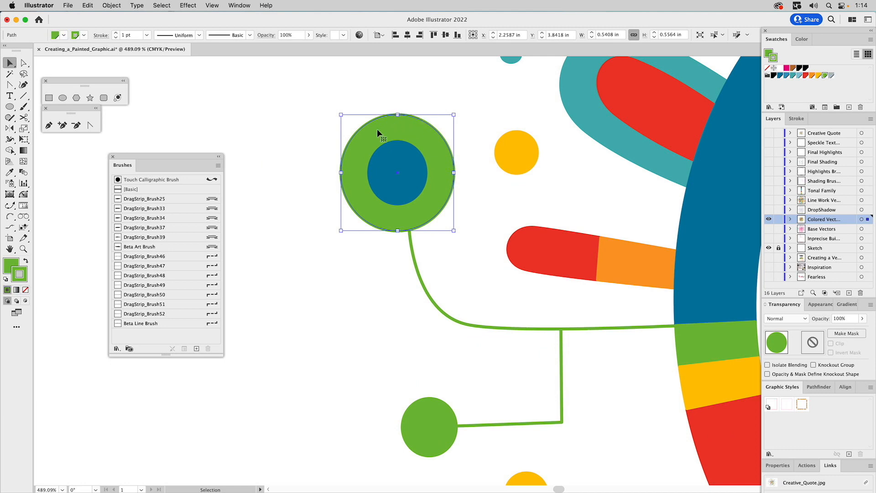
left_click(212, 258)
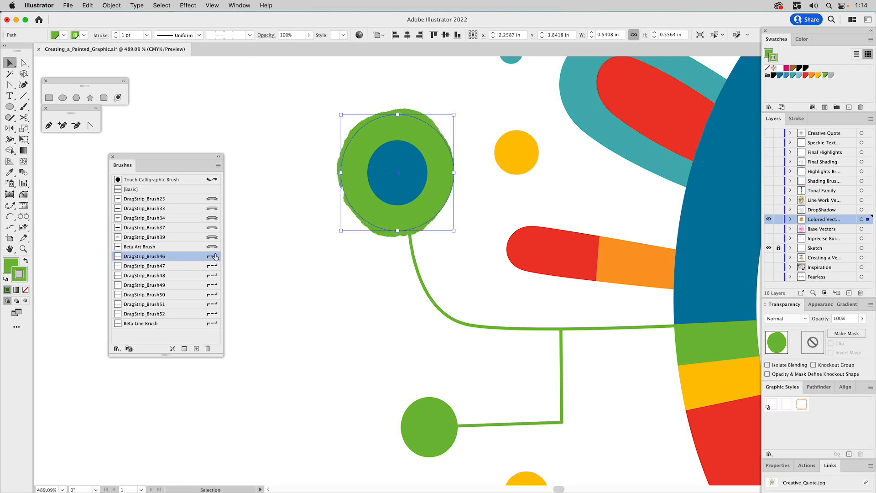
left_click(392, 175)
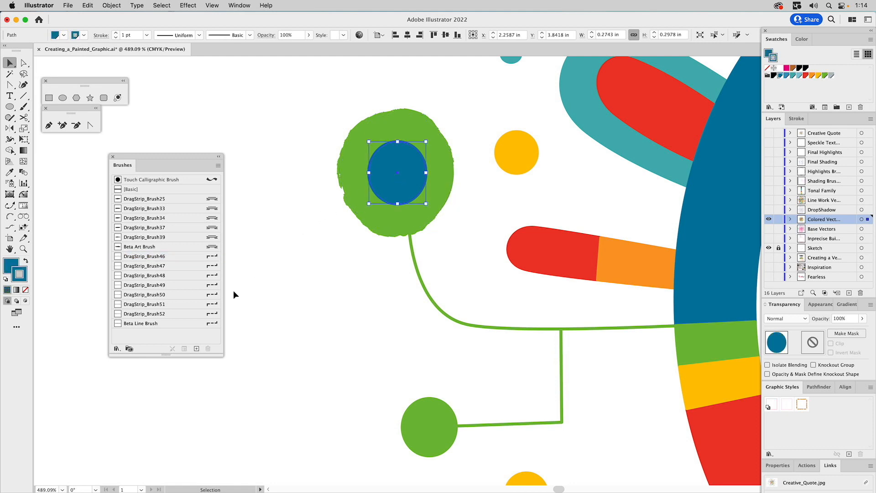
left_click(211, 307)
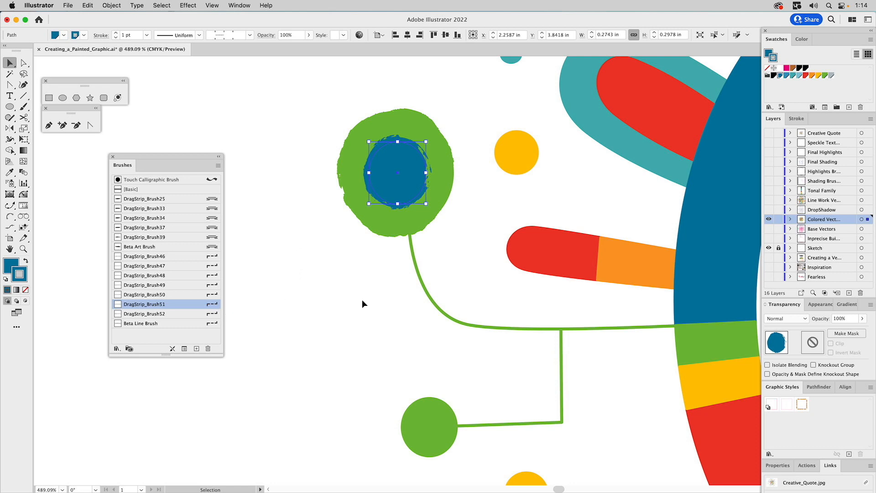
left_click(460, 327)
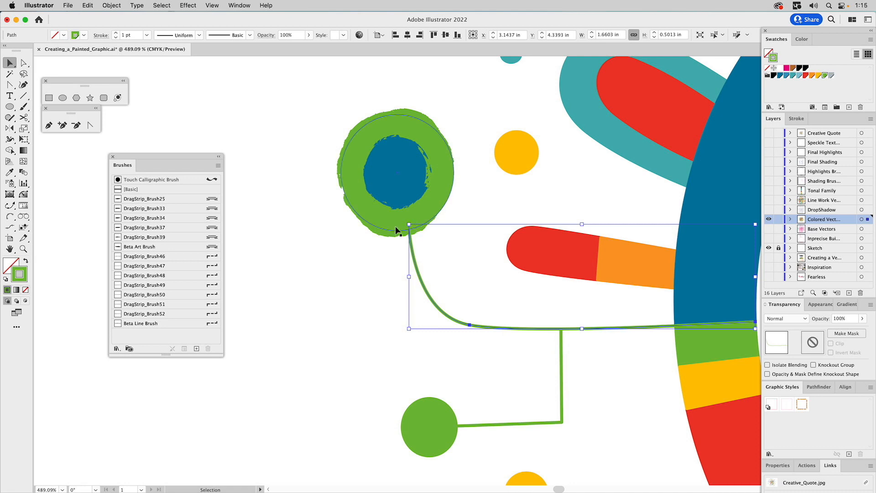
left_click(174, 268)
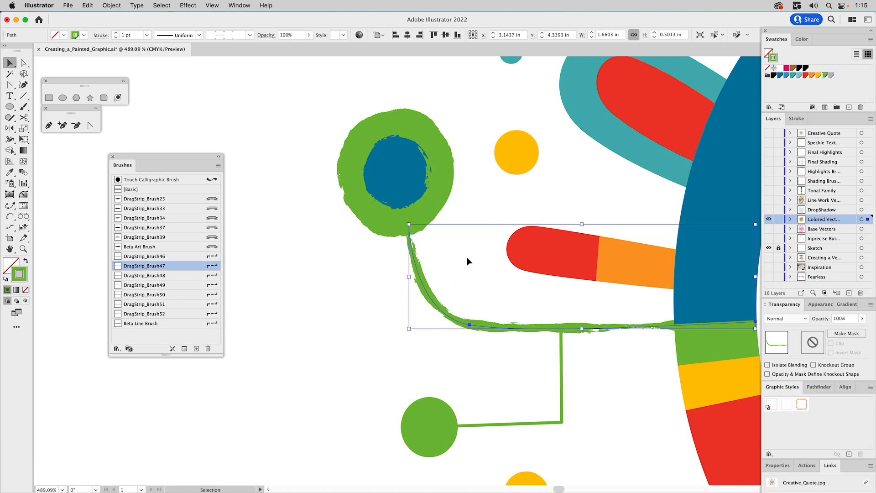
scroll(465, 270, "right", 10)
scroll(465, 270, "up", 3)
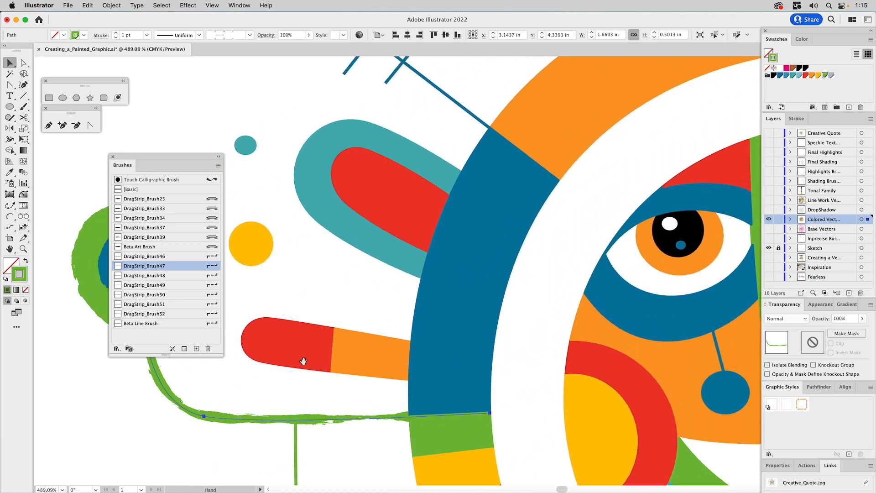
Step: Apply DragStrip_Brush51 to the blue arch and DragStrip_Brush47 to the orange ring arc
left_click(429, 335)
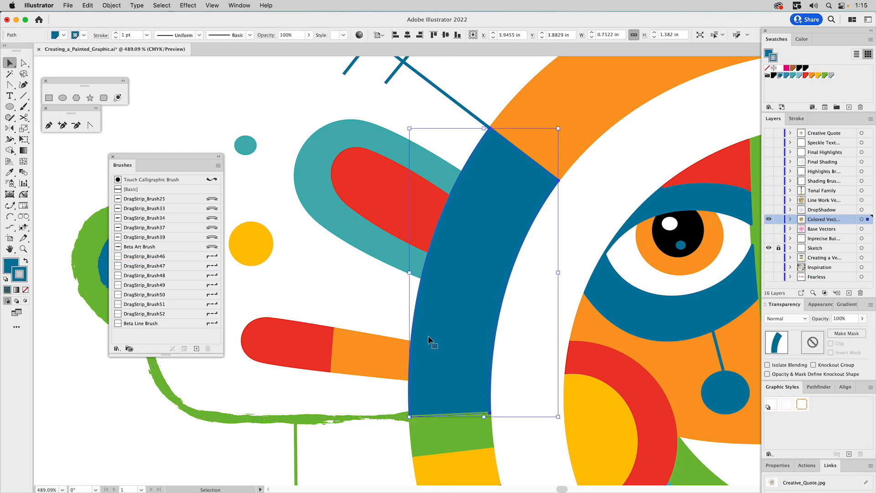
left_click(192, 306)
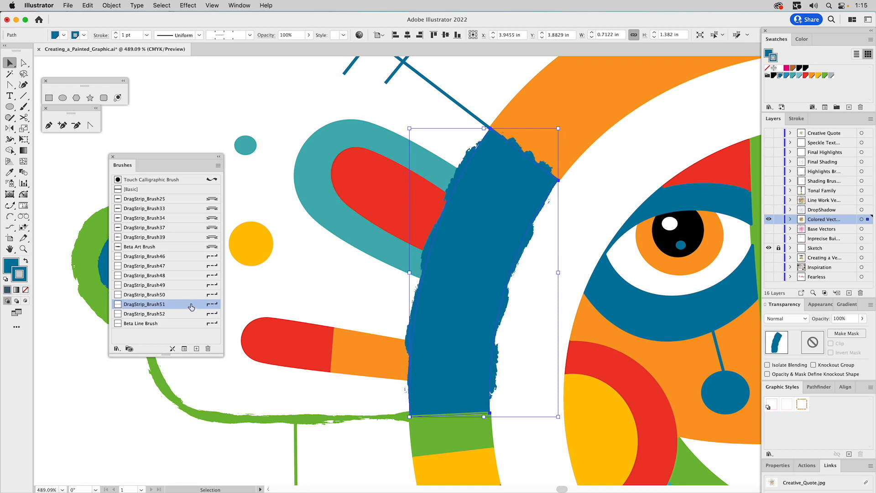
key("space")
left_click_drag(384, 233, 291, 394)
left_click(478, 264)
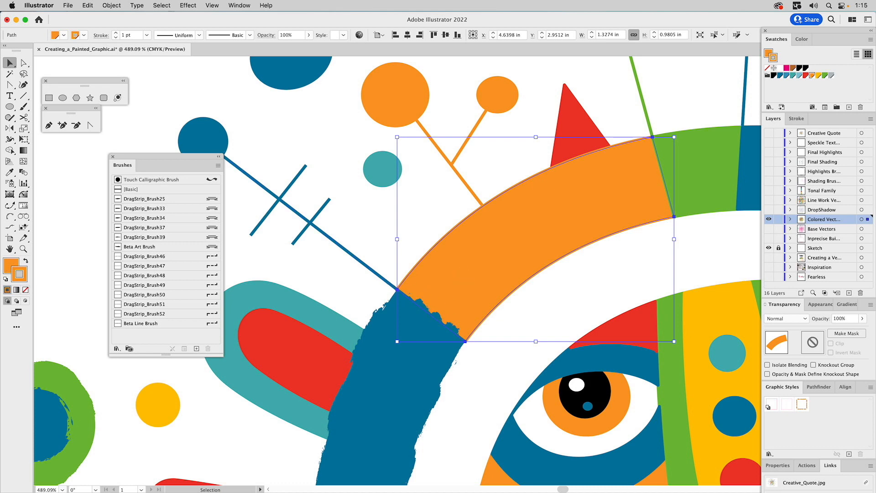
left_click(217, 270)
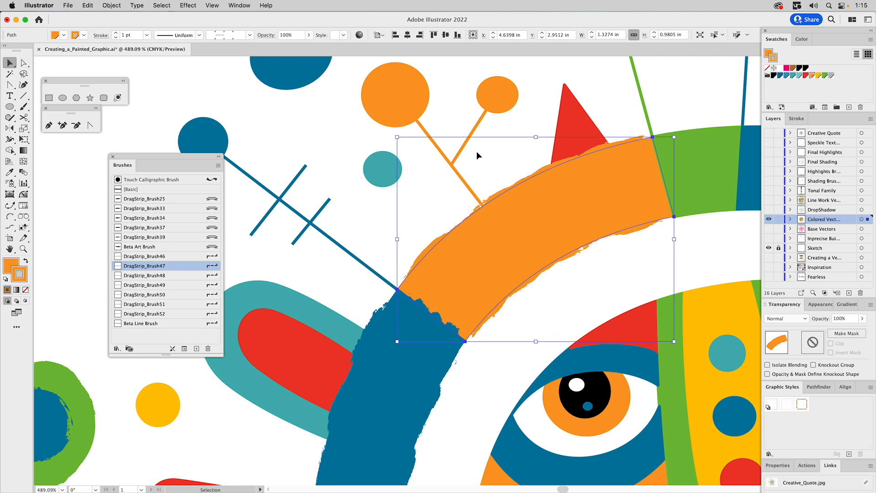
left_click_drag(436, 176, 441, 178)
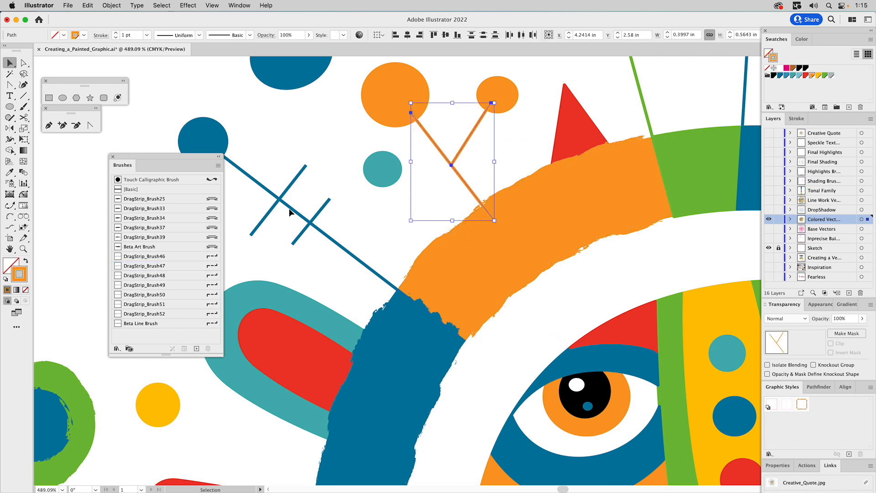
Step: Give the V-shaped lines a DragStrip_Brush49 stroke at 0.75 pt weight
left_click(148, 296)
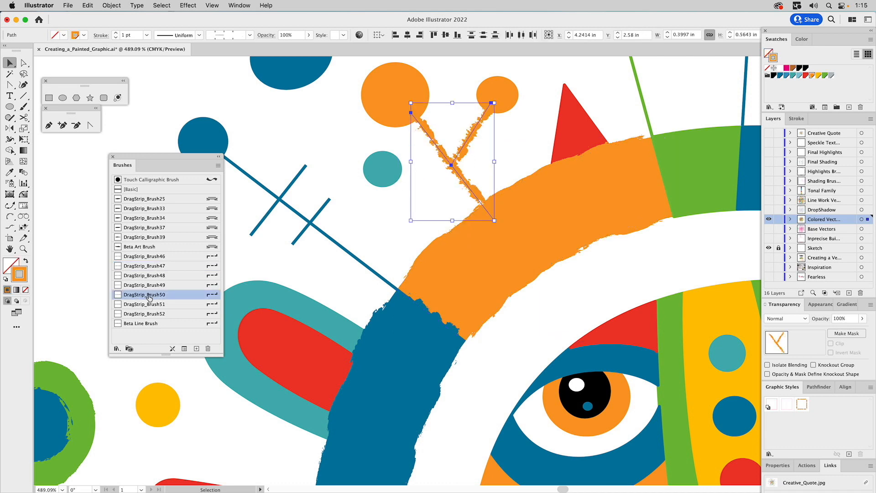
left_click(153, 286)
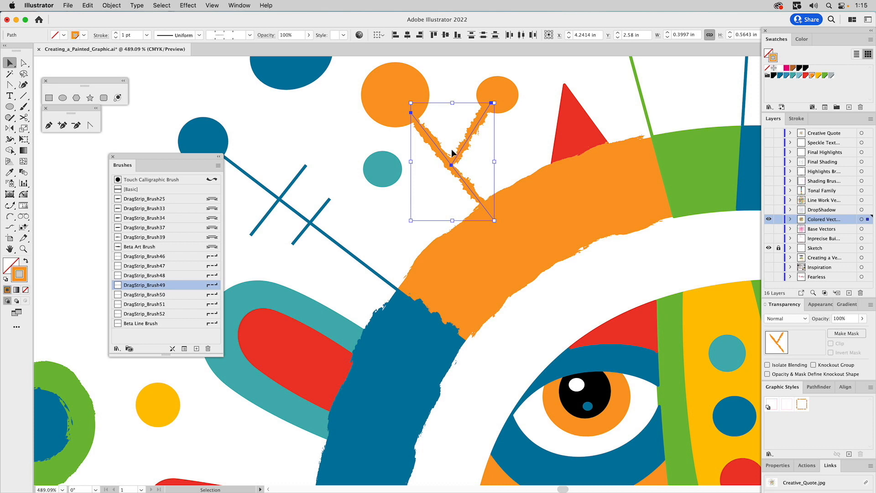
left_click(799, 118)
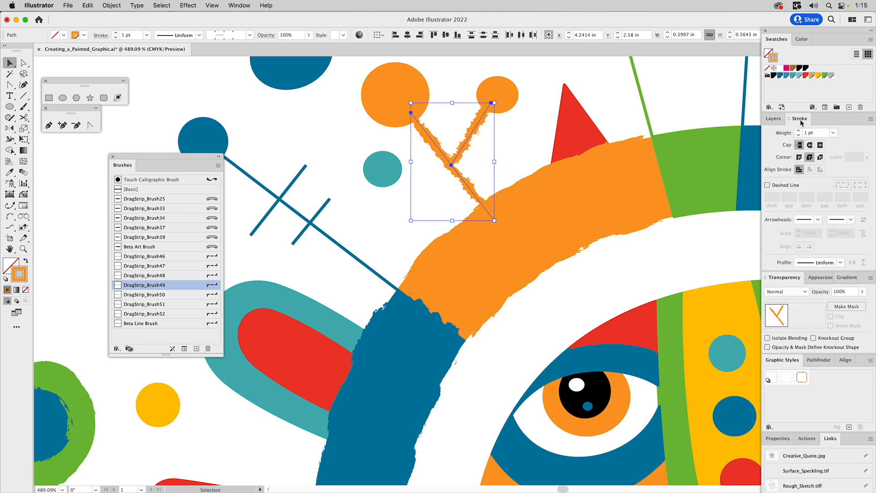
left_click(833, 133)
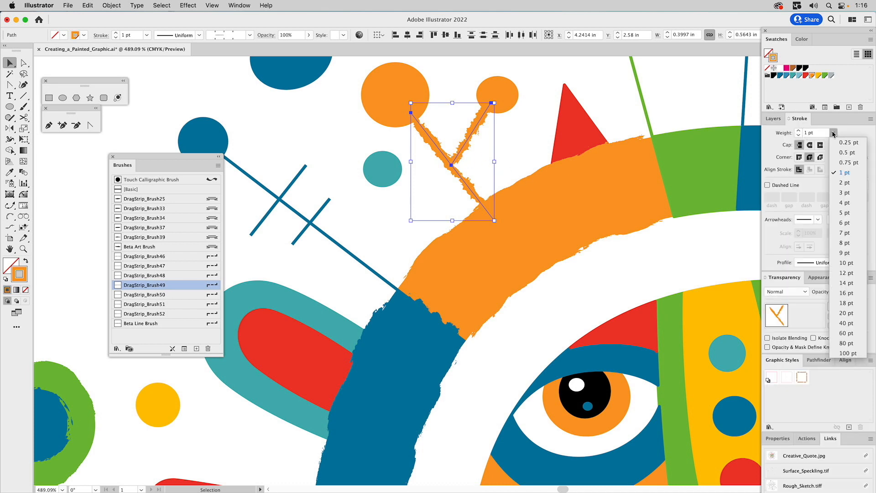
left_click(842, 164)
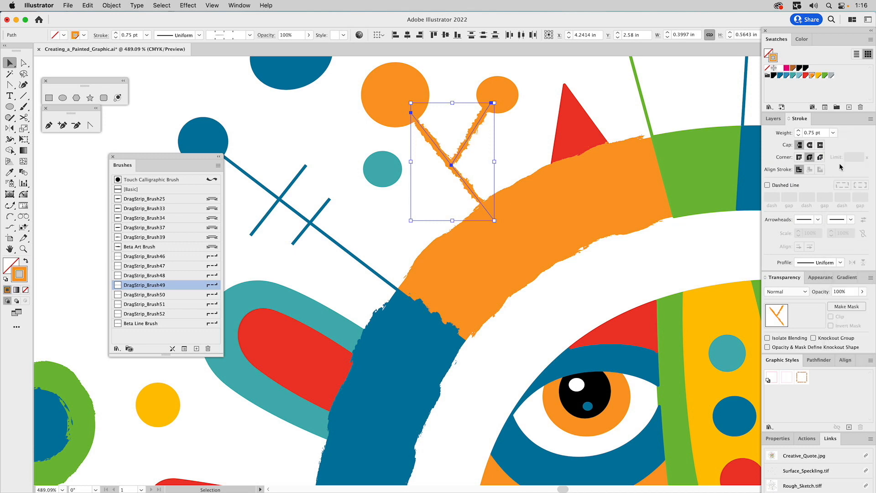
left_click(799, 135)
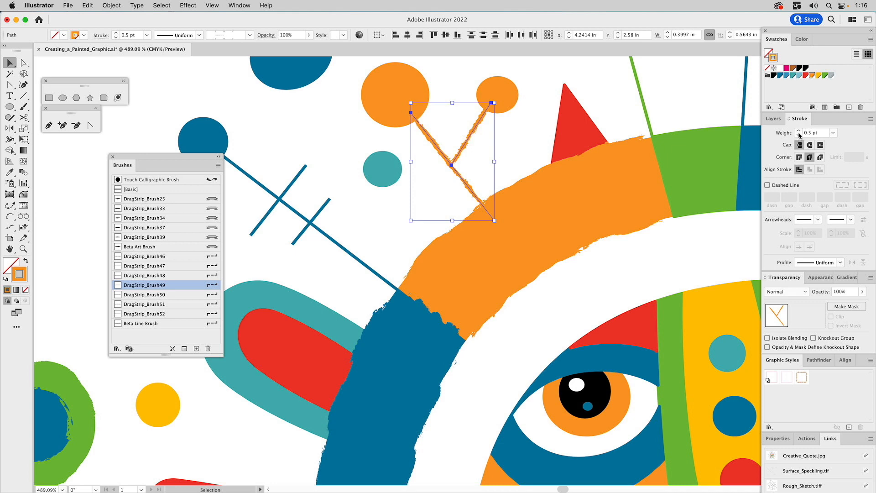
left_click(799, 132)
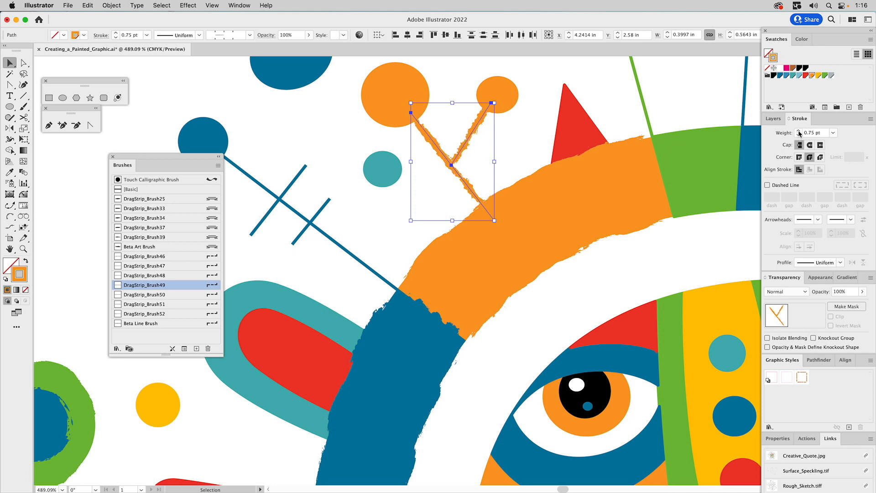
Step: Apply DragStrip_Brush50 to the upper antenna line of the orange V, then deselect it
left_click(522, 143)
left_click(479, 137)
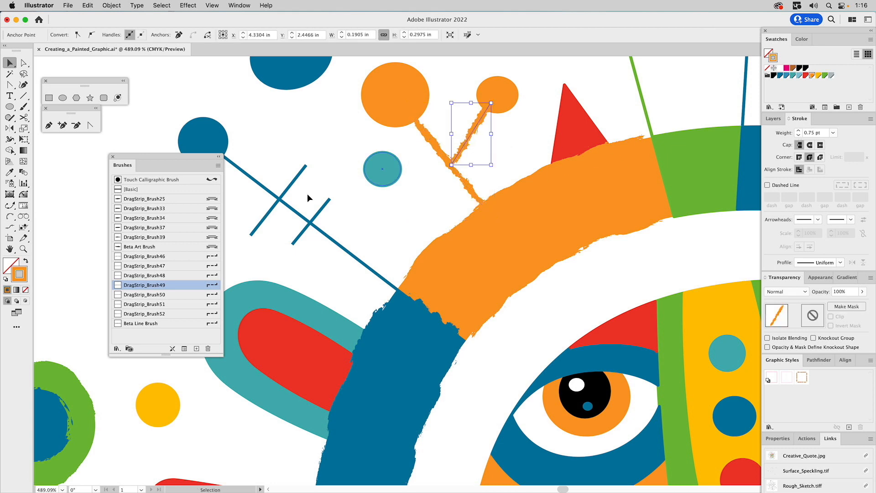
left_click(163, 295)
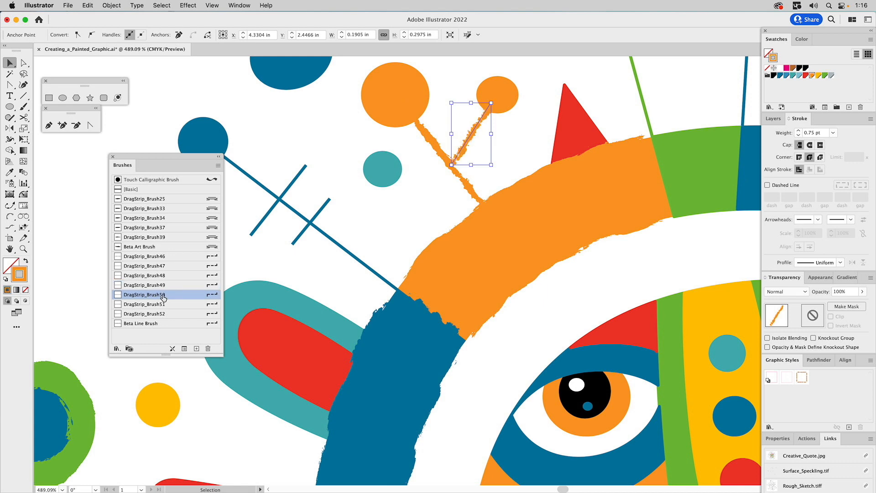
key("a")
left_click(512, 162)
key("v")
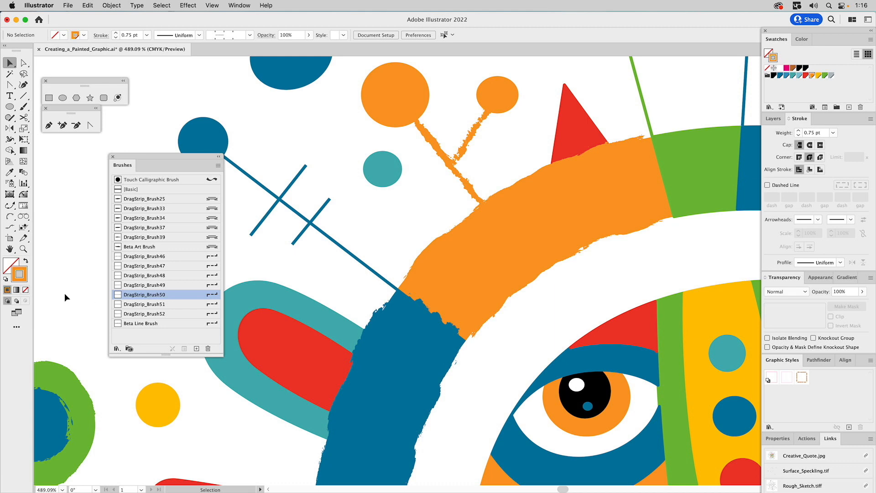
left_click(23, 249)
Step: Zoom in on the left eye and select the orange iris circle
left_click(424, 265, "alt")
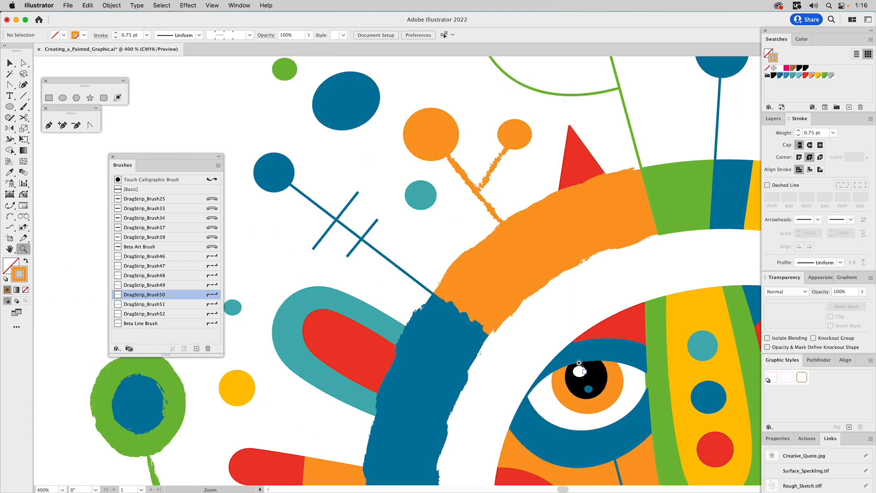
left_click_drag(511, 329, 663, 445)
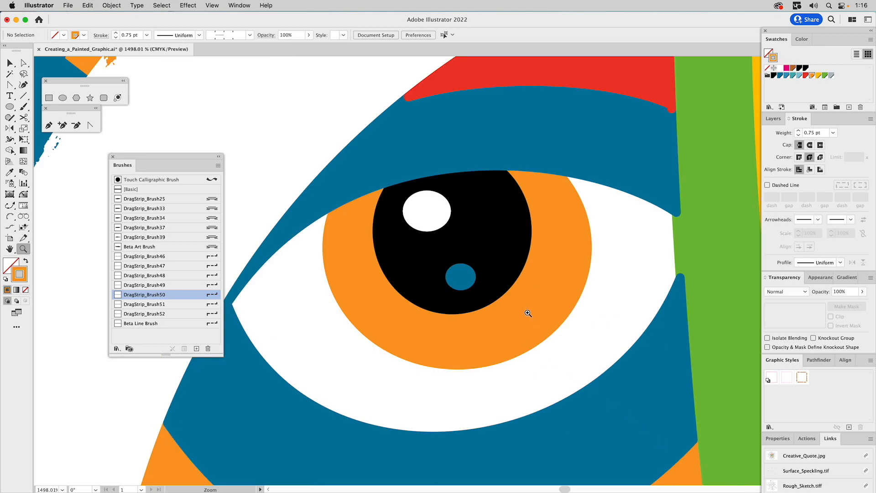
key("v")
left_click(538, 317)
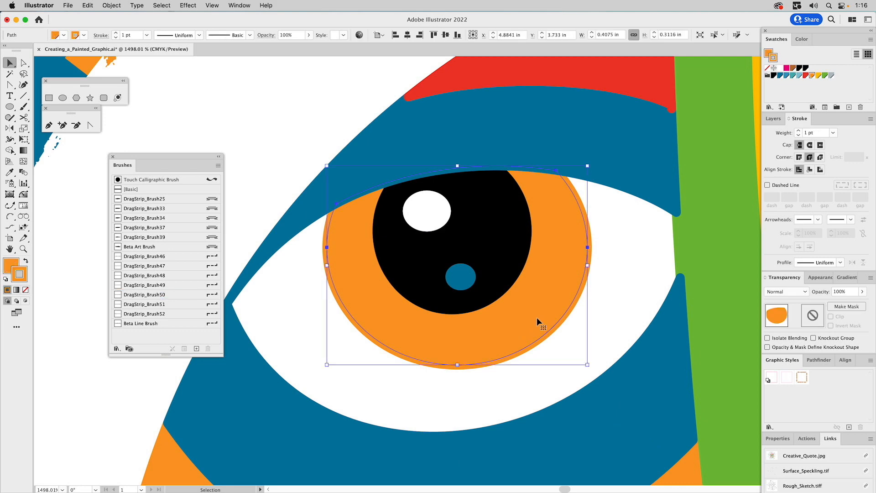
Step: Apply DragStrip_Brush51 to the iris at a 0.75 pt stroke weight
left_click(210, 304)
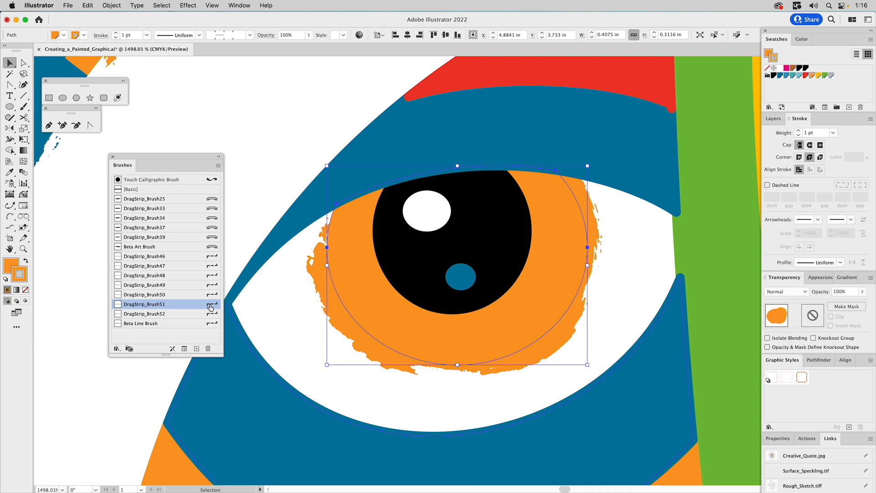
left_click(806, 132)
double_click(806, 133)
type(".5")
key("Return")
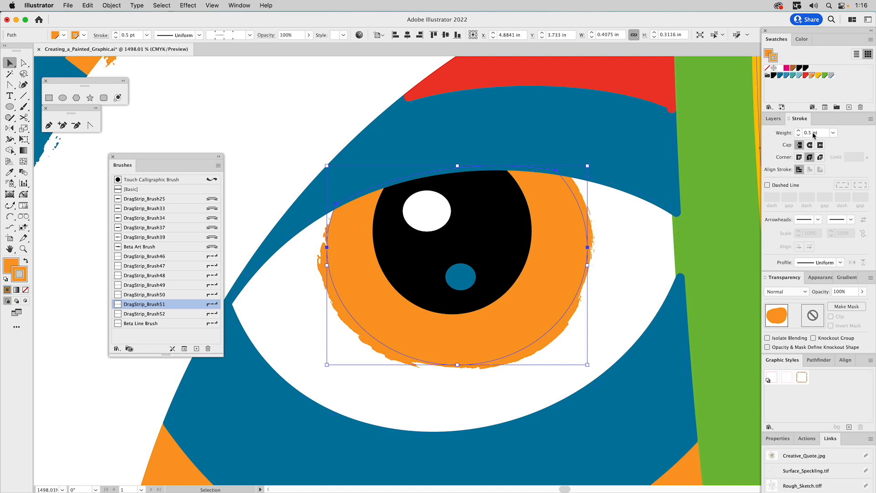
left_click(798, 130)
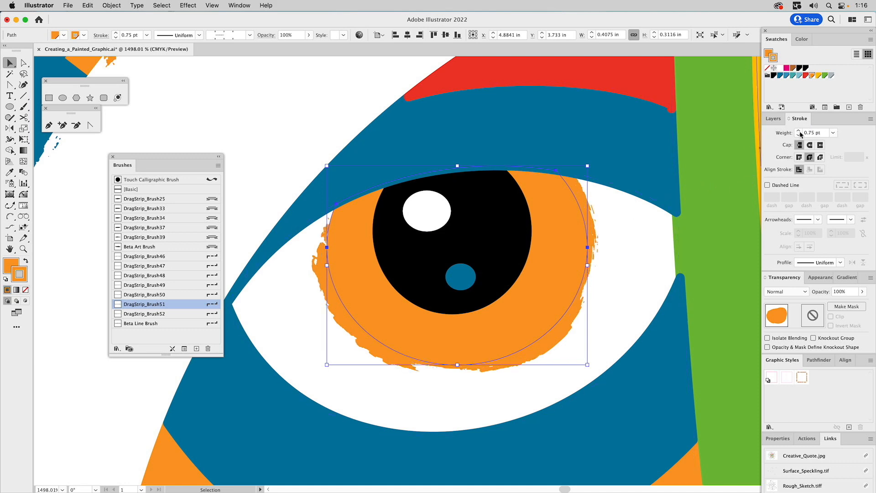
left_click(516, 206)
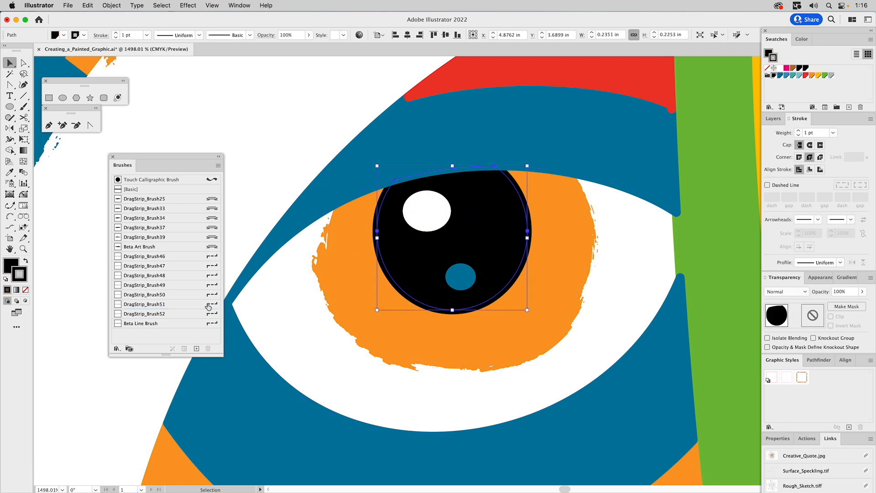
Step: Give the black pupil a DragStrip_Brush51 stroke at 0.5 pt
left_click(186, 305)
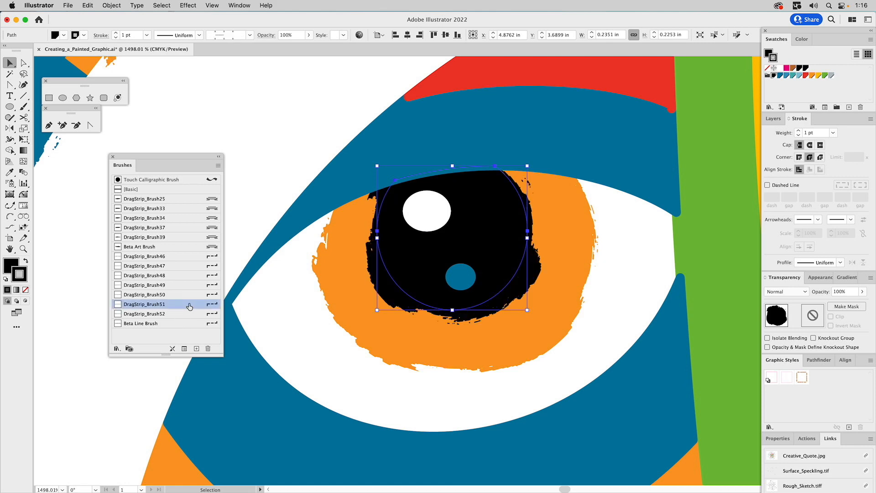
left_click(805, 132)
type("0.5")
key("Return")
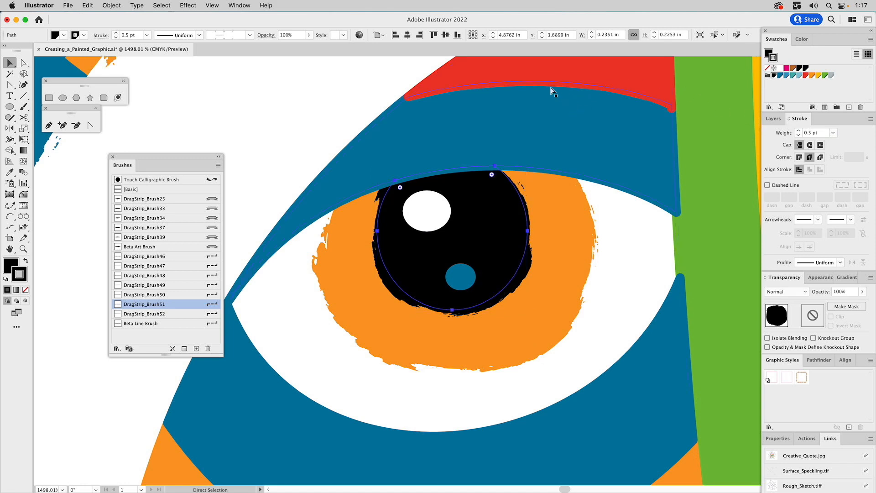
left_click(239, 139, "super")
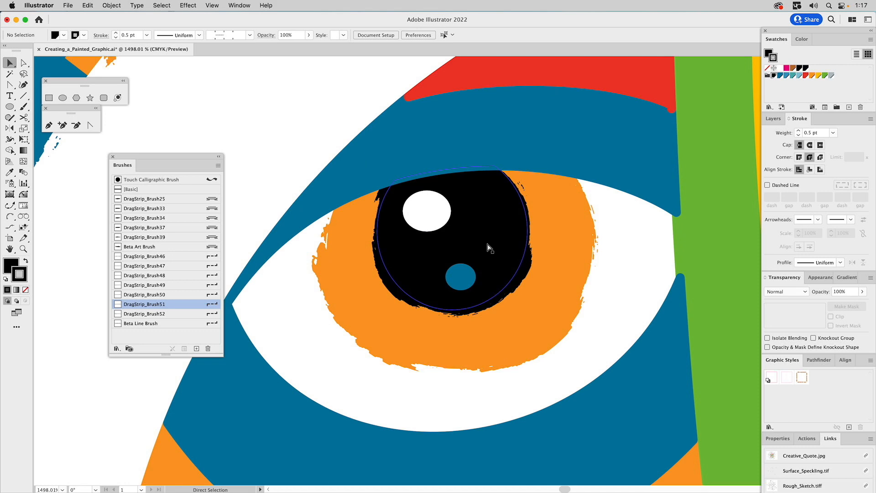
Step: Give the white highlight ellipse a DragStrip_Brush49 stroke at 0.25 pt
left_click(437, 223)
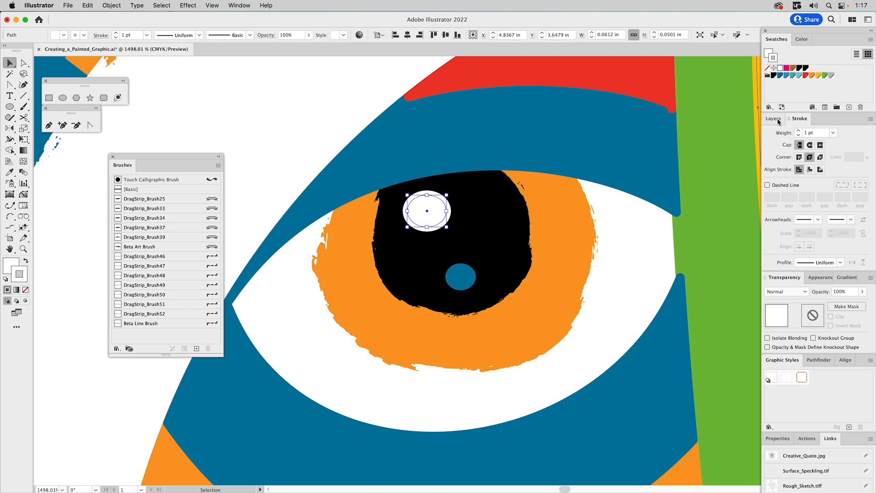
left_click(157, 286)
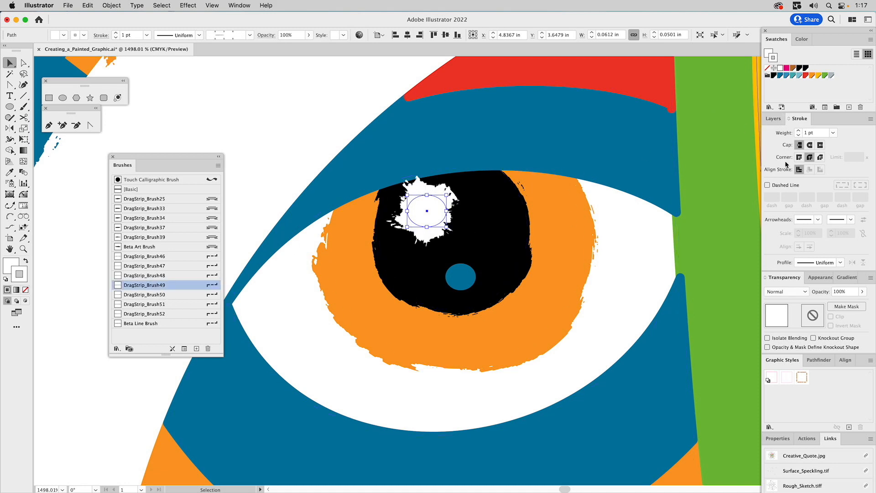
left_click(833, 132)
left_click(843, 142)
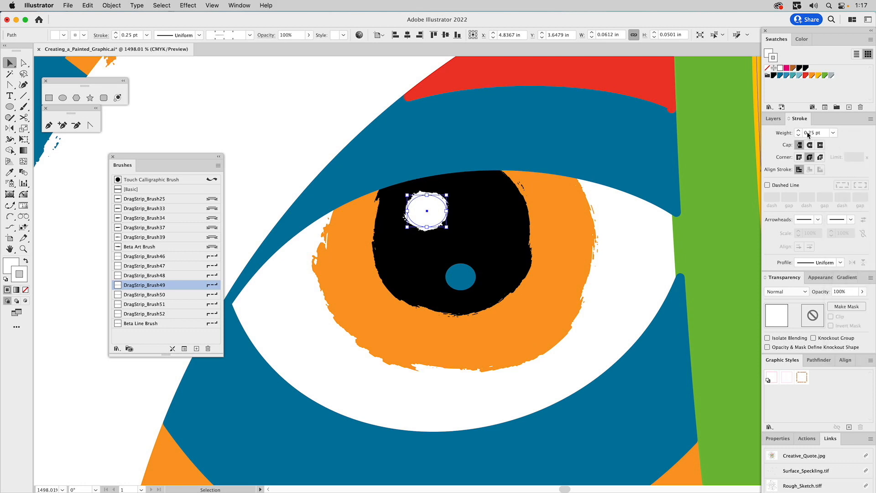
Step: Give the small blue dot a DragStrip_Brush48 stroke at 0.25 pt, then zoom out
left_click(458, 277)
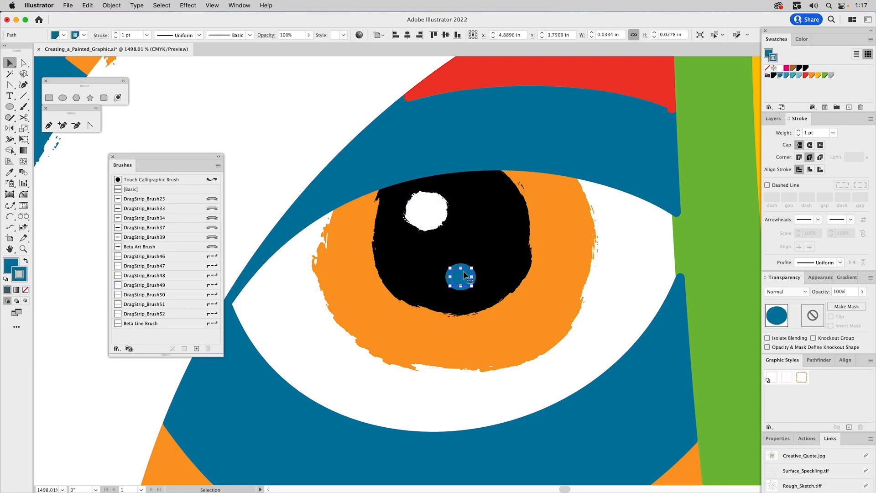
left_click(181, 304)
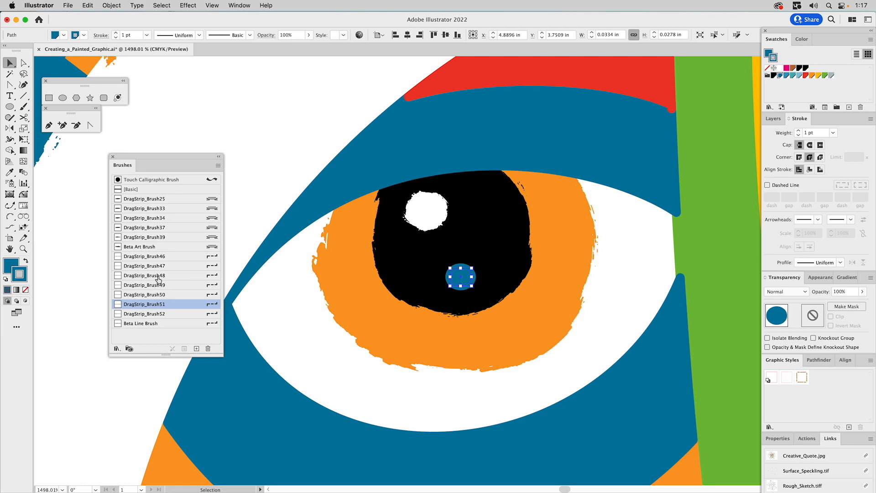
left_click(154, 276)
left_click(834, 131)
left_click(839, 138)
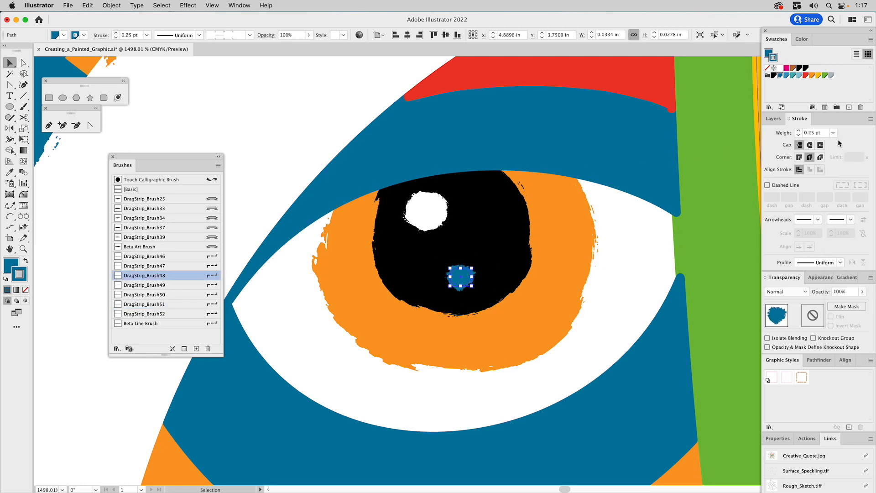
left_click(269, 103)
left_click(24, 250)
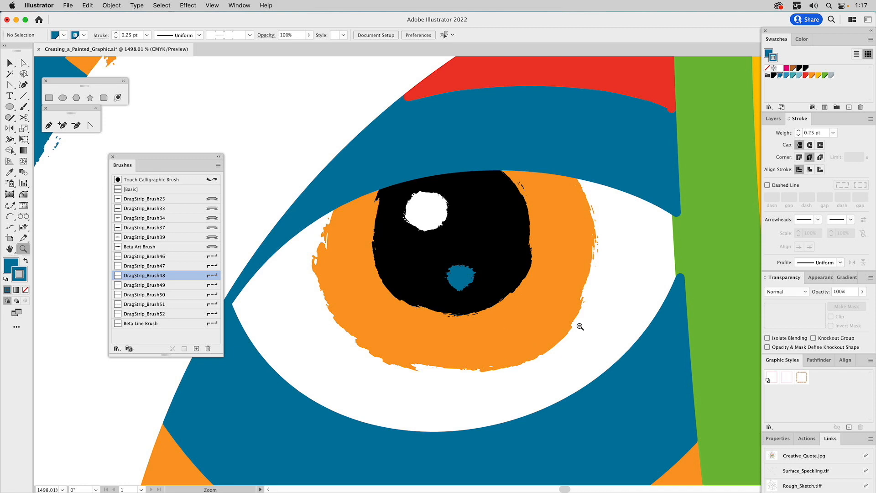
left_click(482, 285, "alt")
left_click(482, 285, "alt")
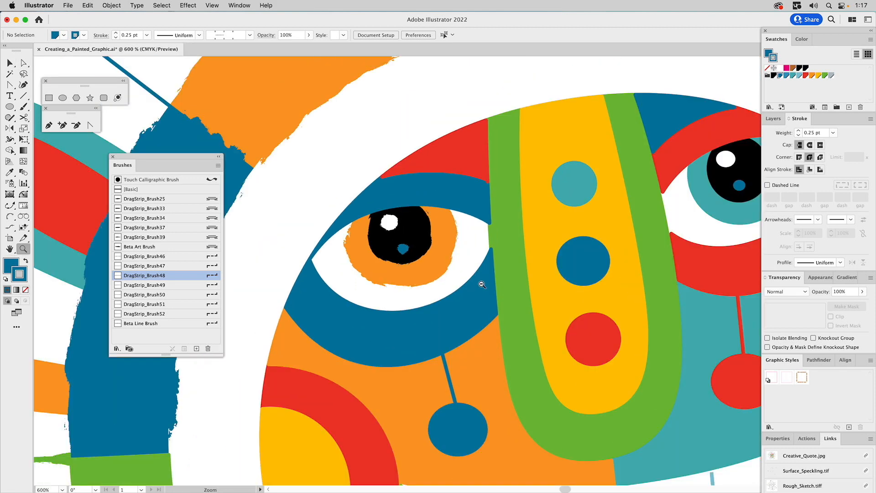
Step: Fit the whole sun-face artwork in the window and show the Layers list
left_click(482, 285, "alt")
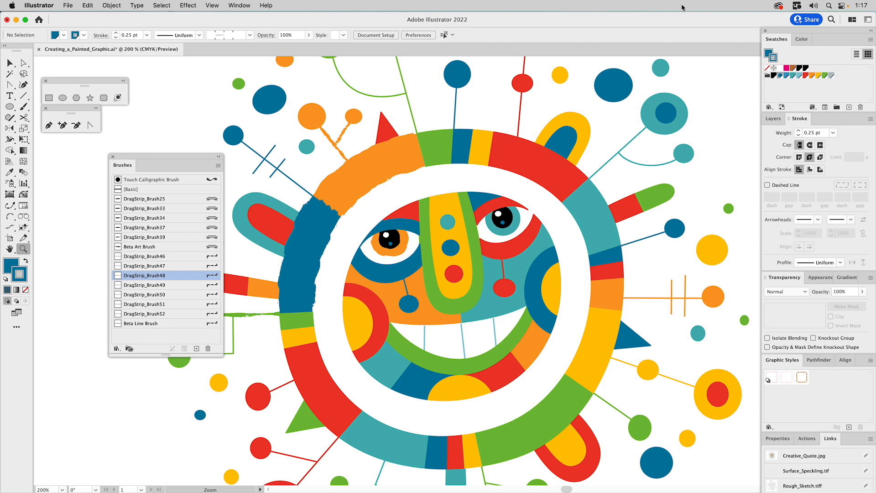
key("super+0")
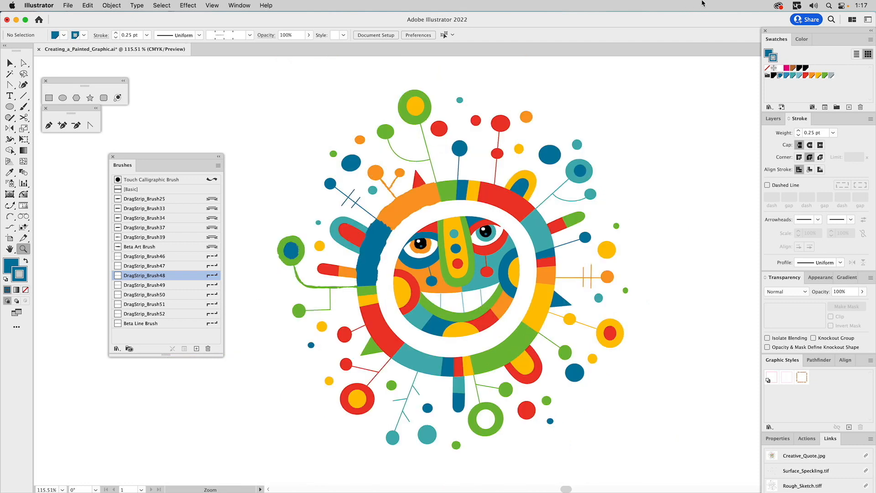
key("v")
left_click(775, 120)
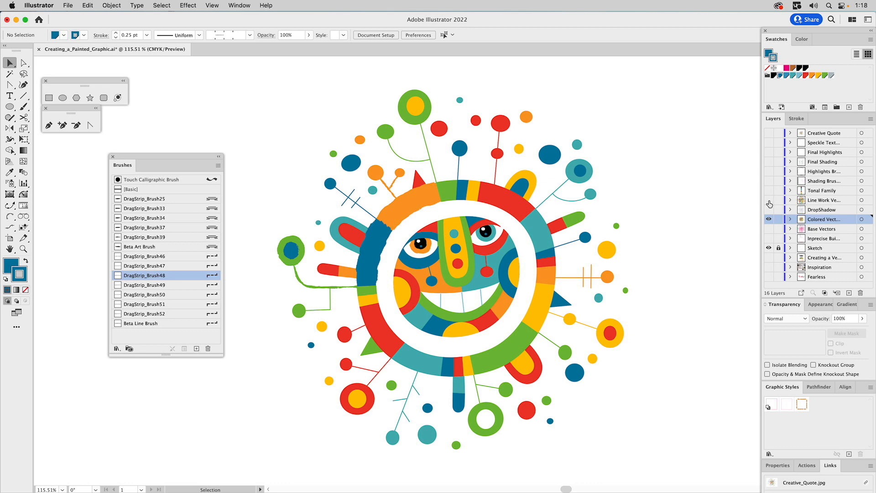
Step: Show Line Work and Tonal Family, hide Colored Vectors, and move the Brushes panel aside
left_click(769, 201)
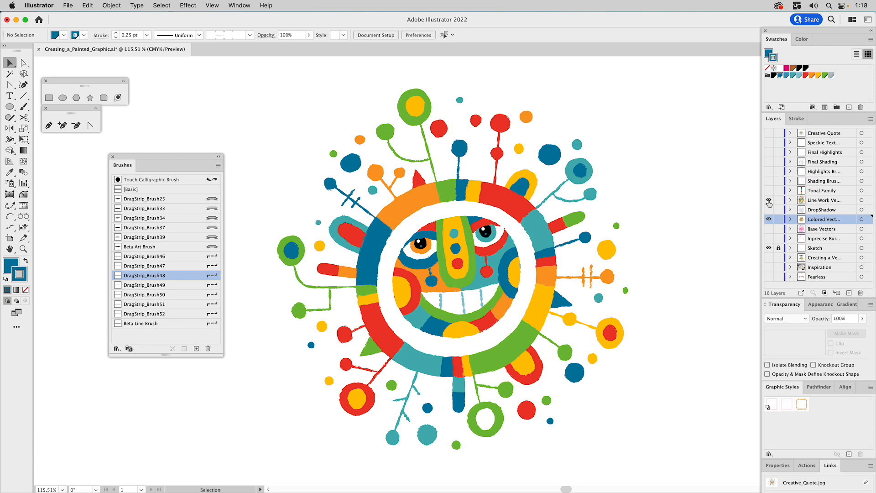
left_click(769, 202)
left_click(769, 201)
left_click(769, 219)
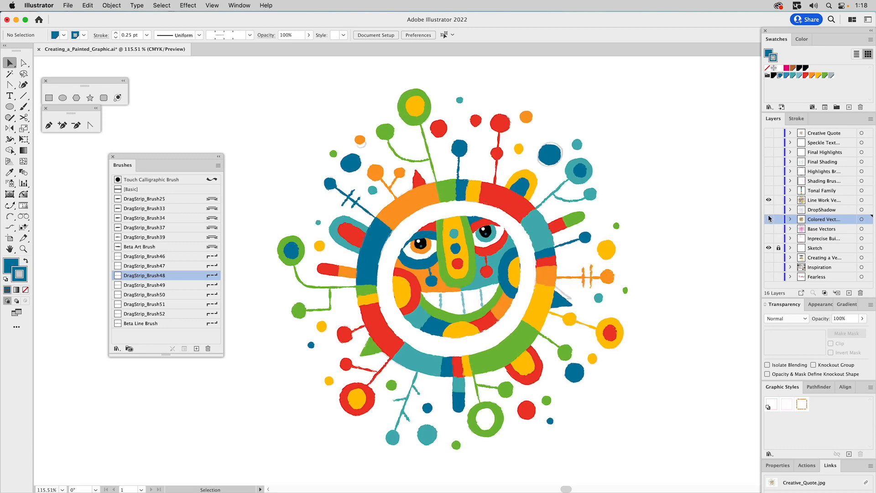
left_click(769, 190)
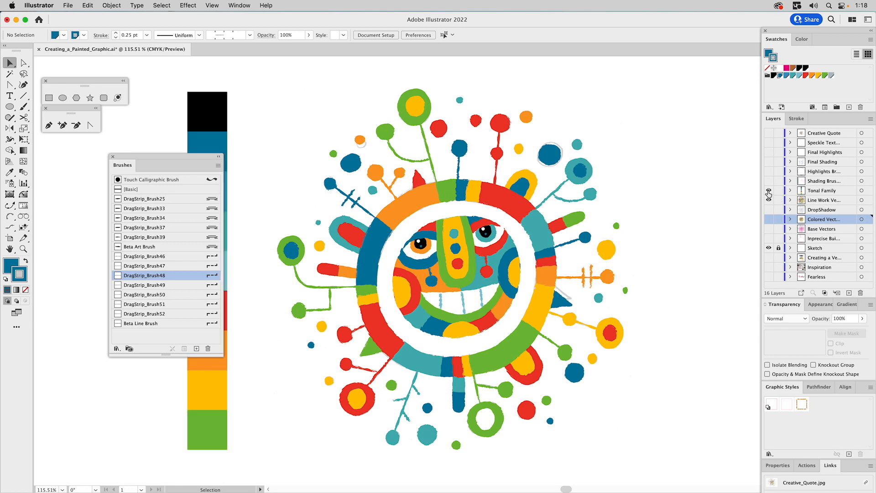
left_click_drag(165, 160, 107, 163)
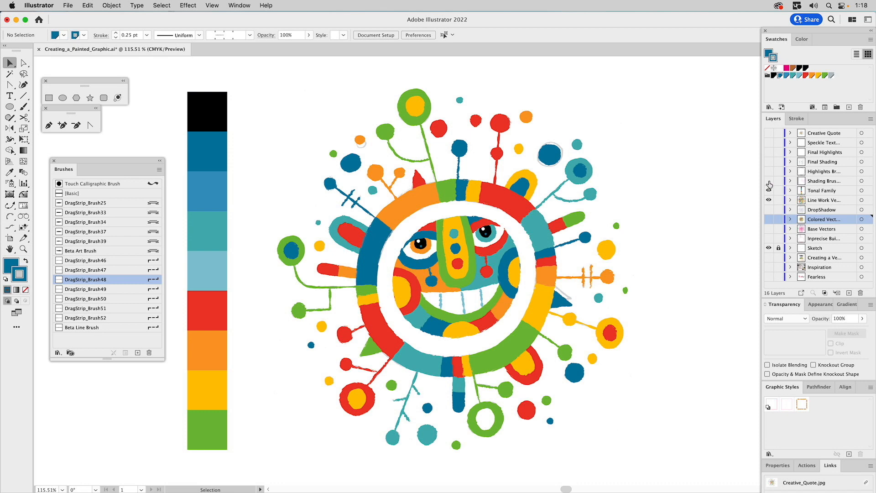
Step: Turn on the Shading Brushes layer and select its grey rectangle beside the colour strip
left_click_drag(769, 180, 769, 190)
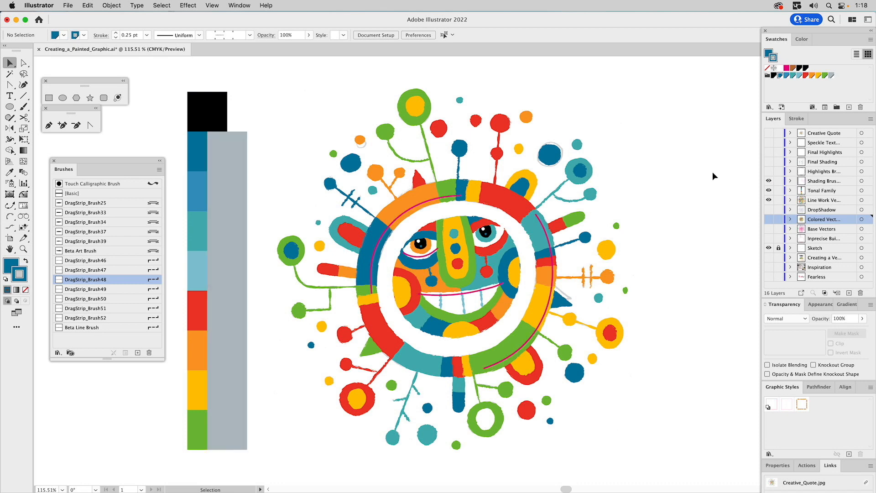
left_click(229, 170)
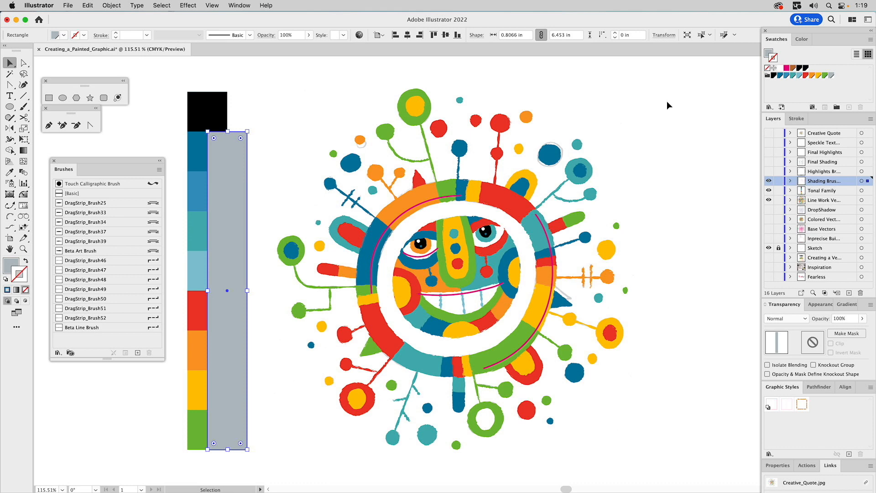
Step: Give the grey rectangle over the swatch strip Multiply blending at 45% opacity
left_click(769, 54)
left_click(787, 321)
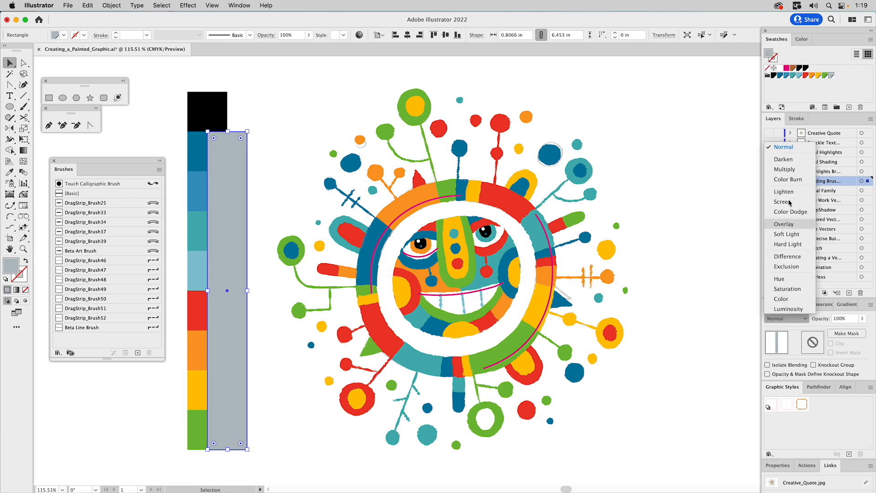
left_click(786, 170)
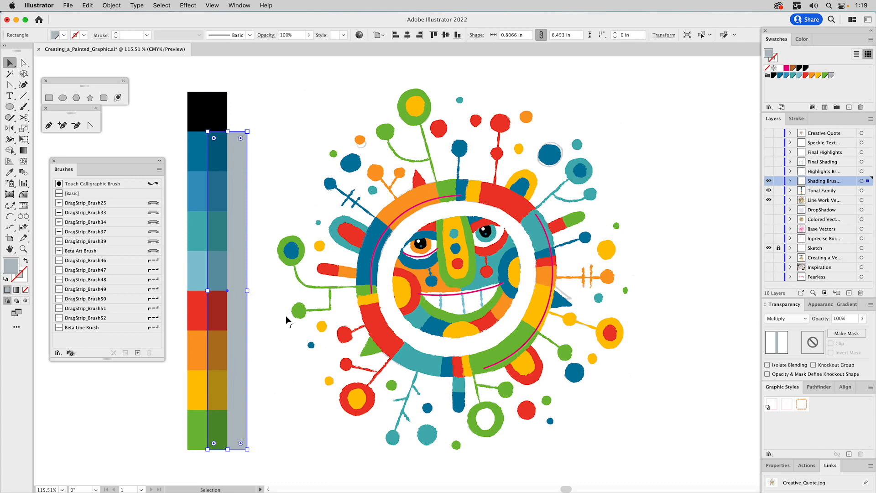
left_click(840, 319)
left_click_drag(839, 319, 822, 320)
type("3")
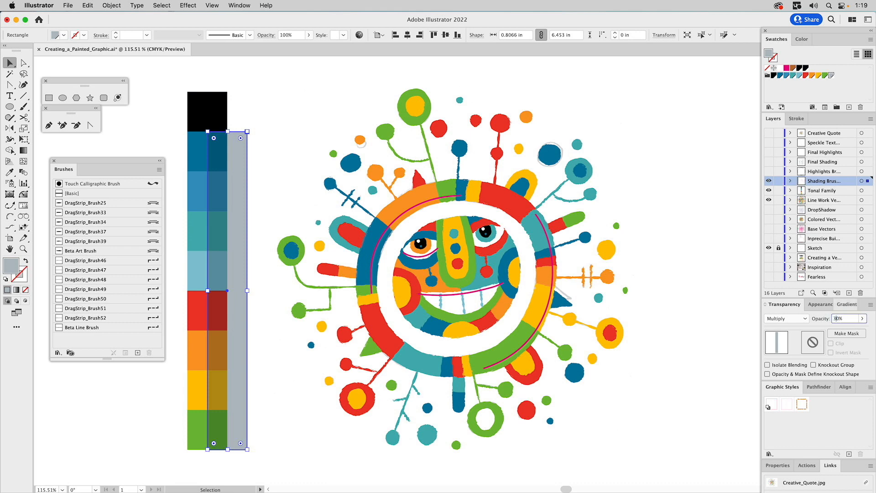
key("Return")
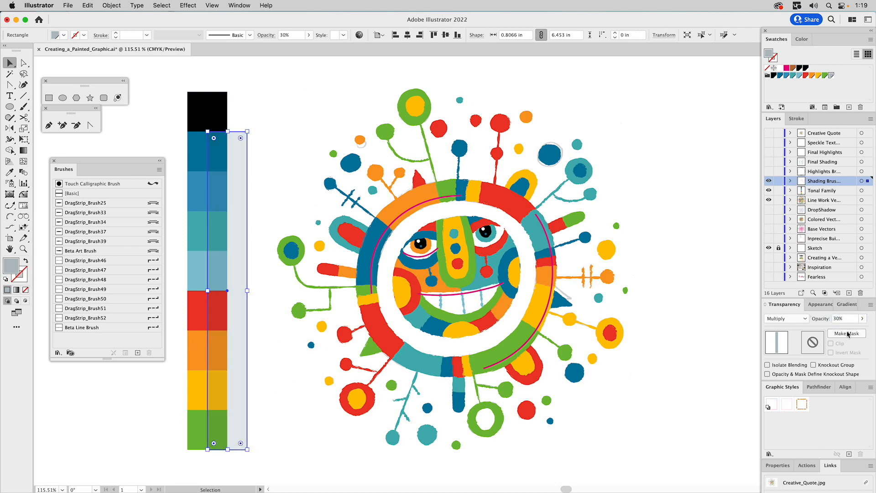
left_click_drag(842, 319, 836, 319)
type("45")
key("Return")
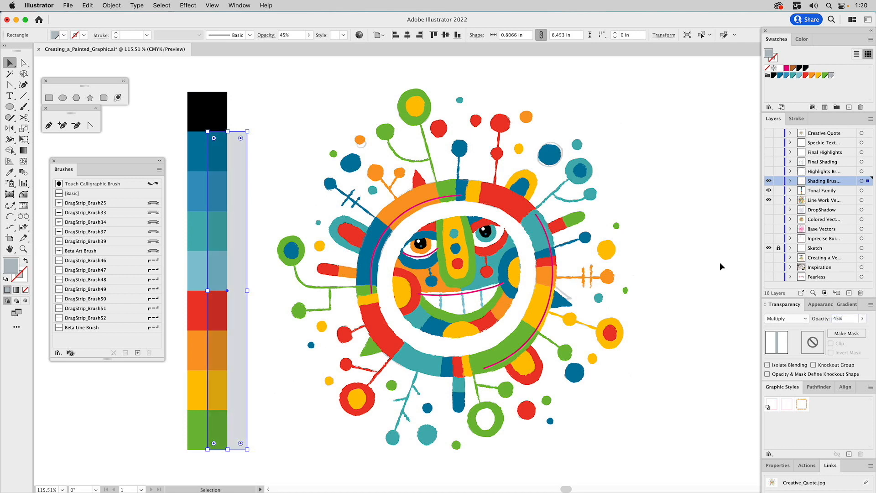
left_click(287, 122)
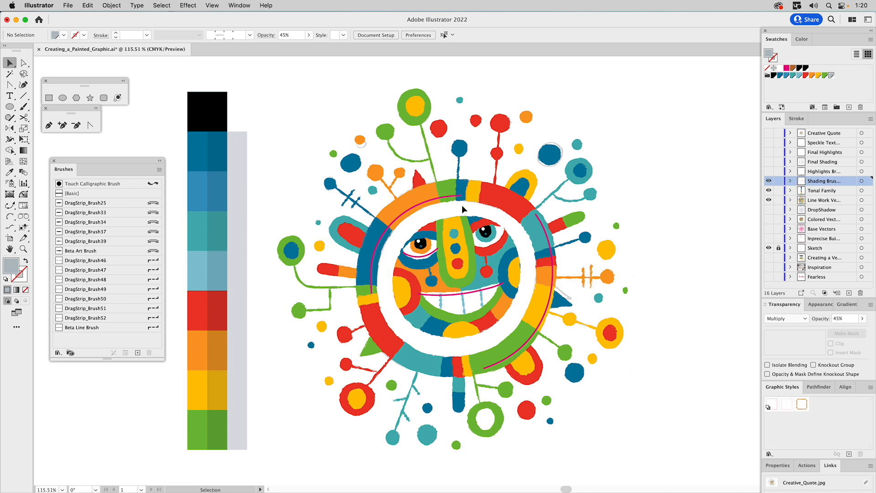
Step: Apply DragStrip_Brush37 to the magenta arc on the ring's upper left at 0.4 pt weight
left_click(432, 201)
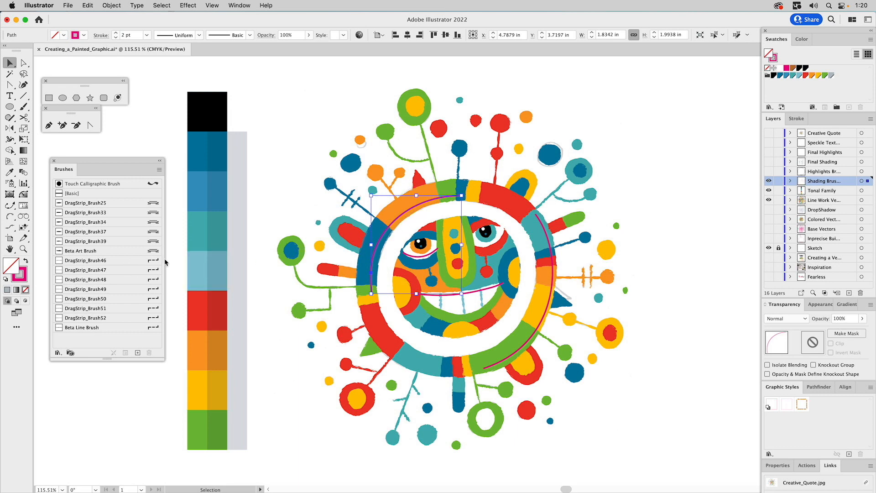
left_click(154, 232)
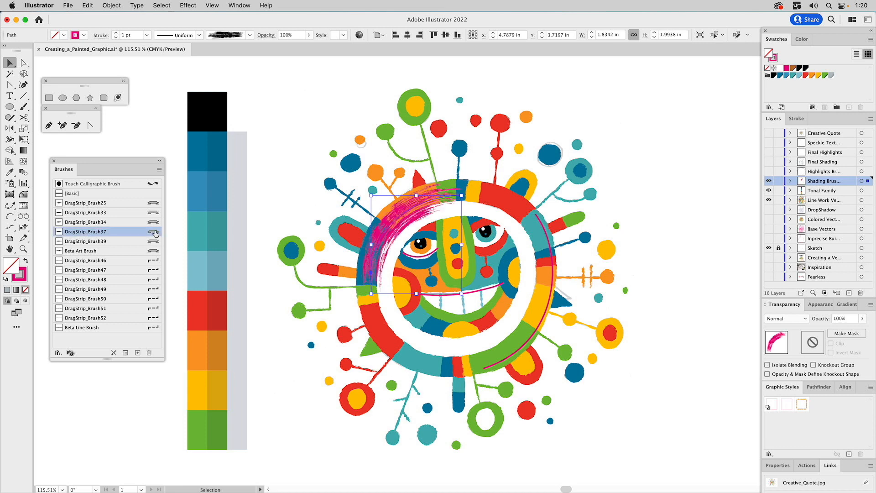
left_click(797, 119)
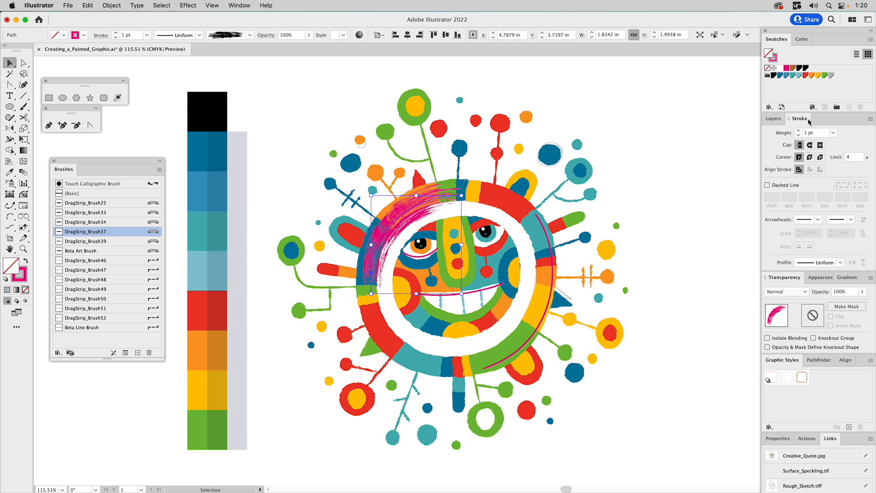
double_click(806, 134)
type(".5")
key("Return")
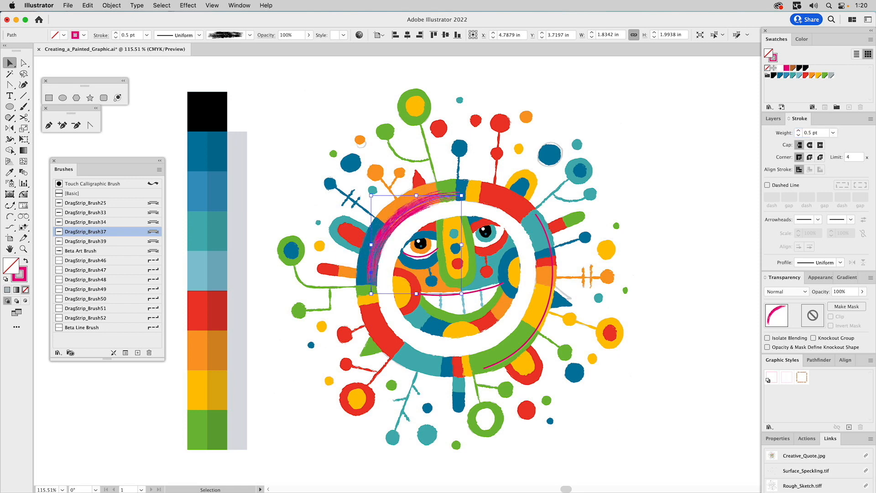
left_click(811, 133)
key("BackSpace")
type("4")
key("Return")
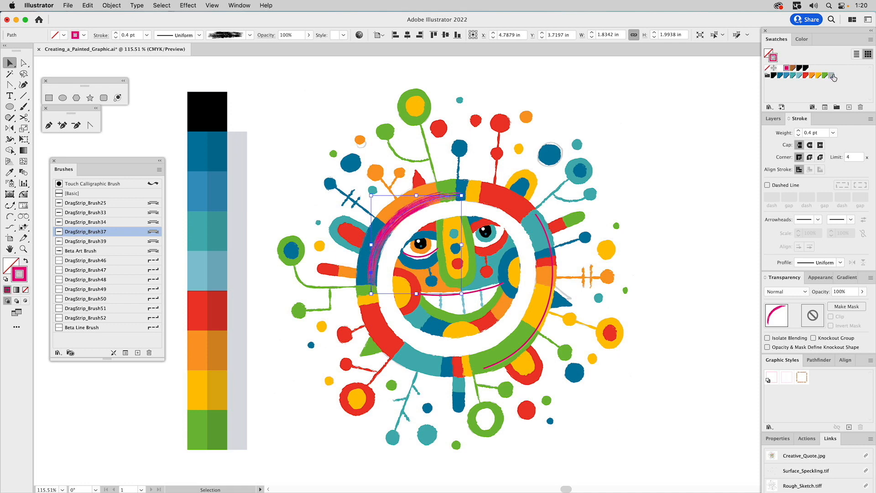
Step: Make the arc's stroke light grey, blended with Multiply at 50% opacity
left_click(832, 76)
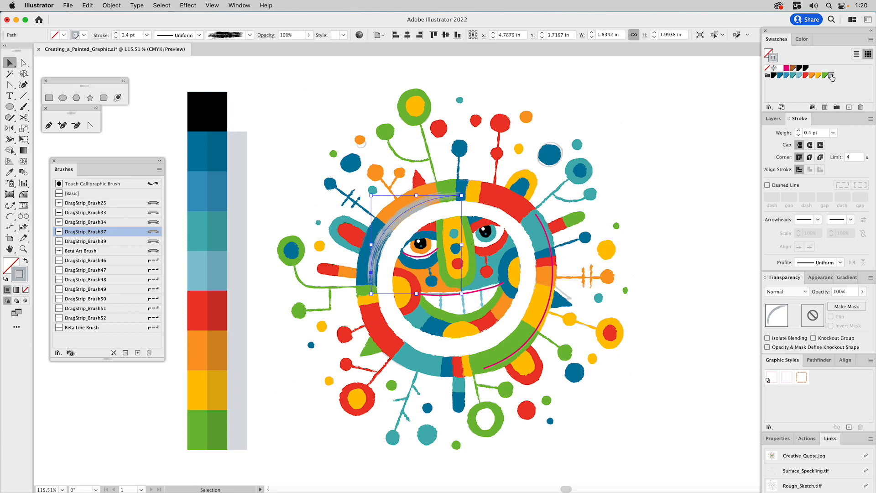
left_click(799, 292)
left_click(793, 324)
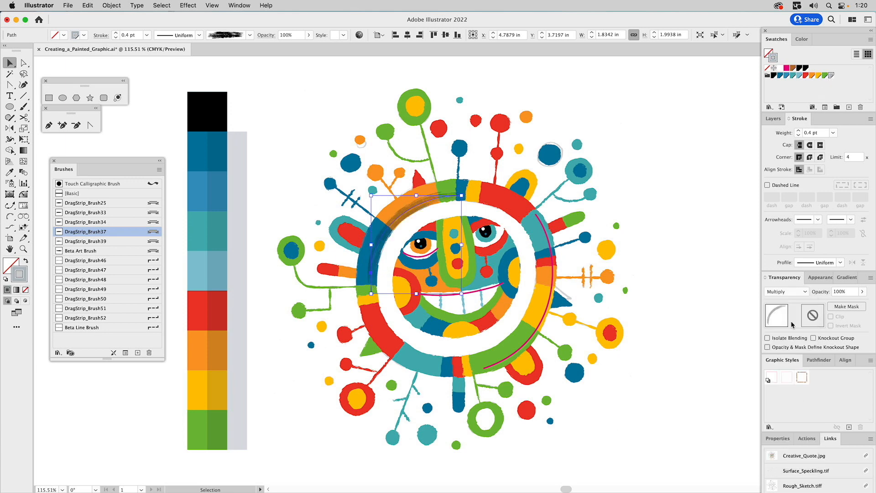
left_click(840, 292)
type("50")
key("Return")
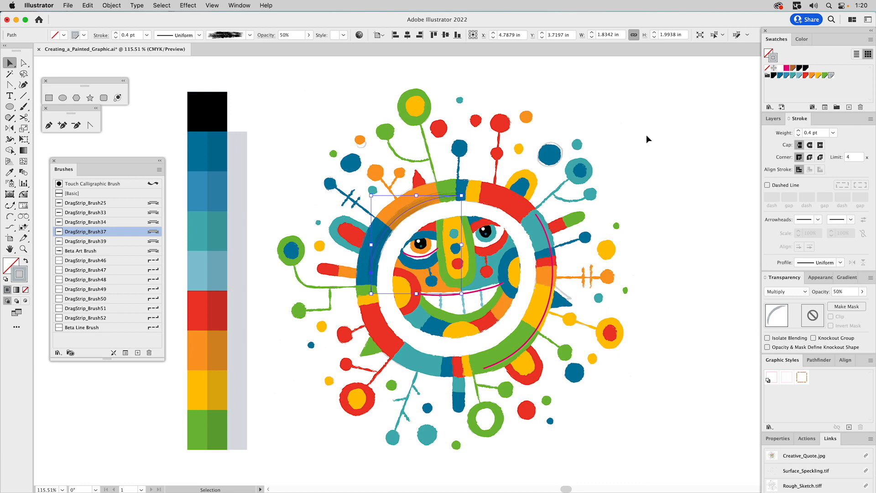
left_click(646, 136)
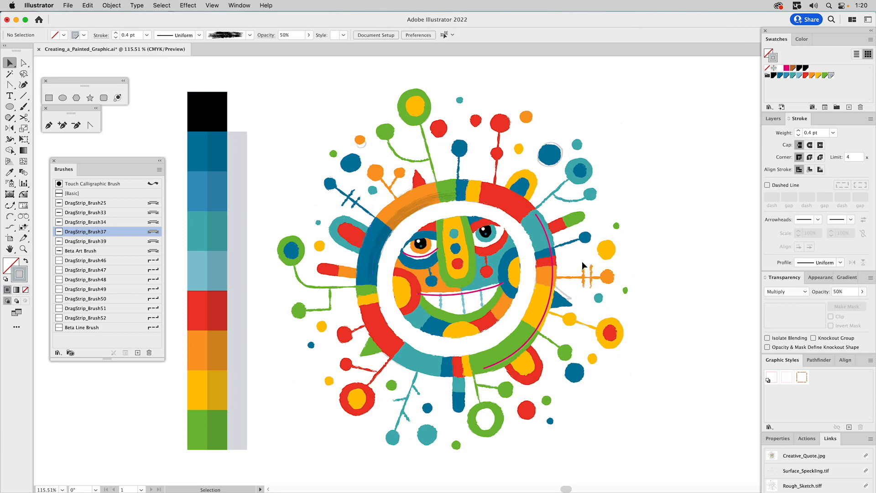
Step: Turn the ring's right-side curve into a light grey DragStrip_Brush25 stroke at 0.35 pt
left_click(552, 293)
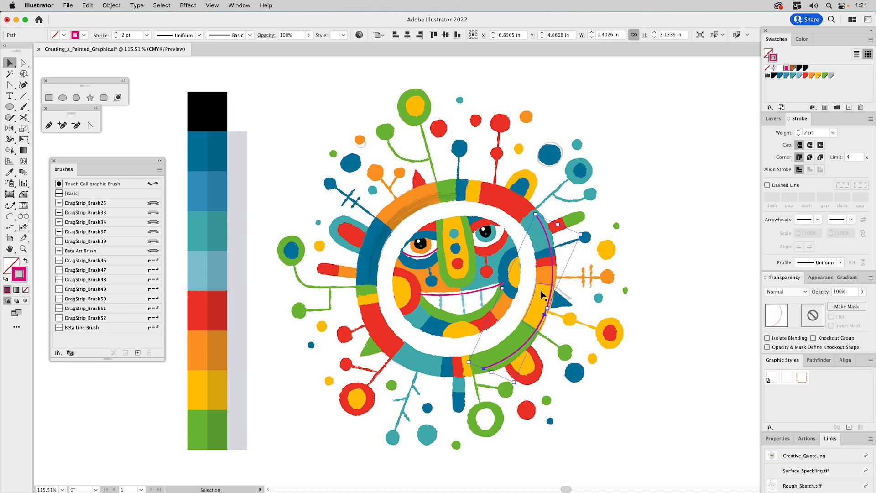
left_click(832, 75)
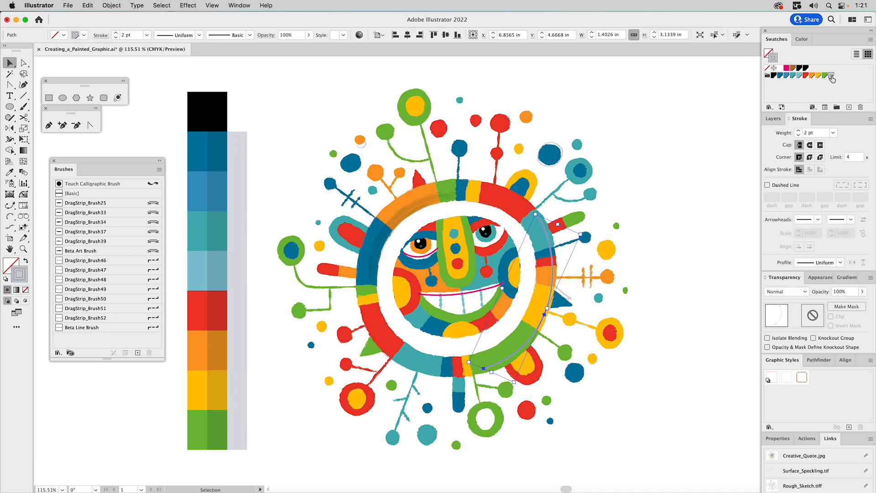
left_click(119, 202)
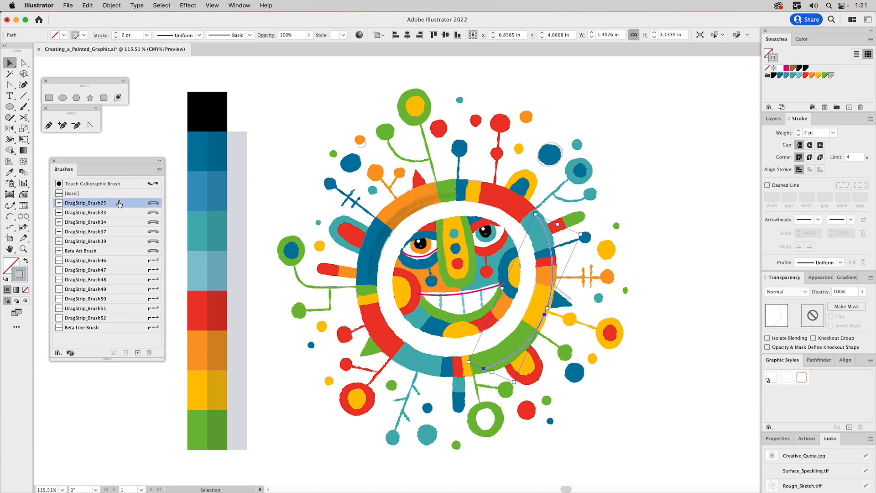
left_click(807, 133)
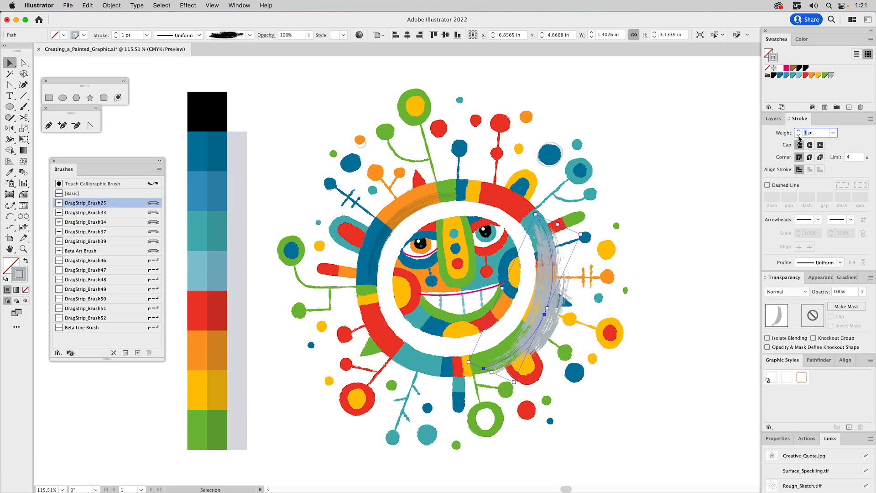
type(".25")
key("Return")
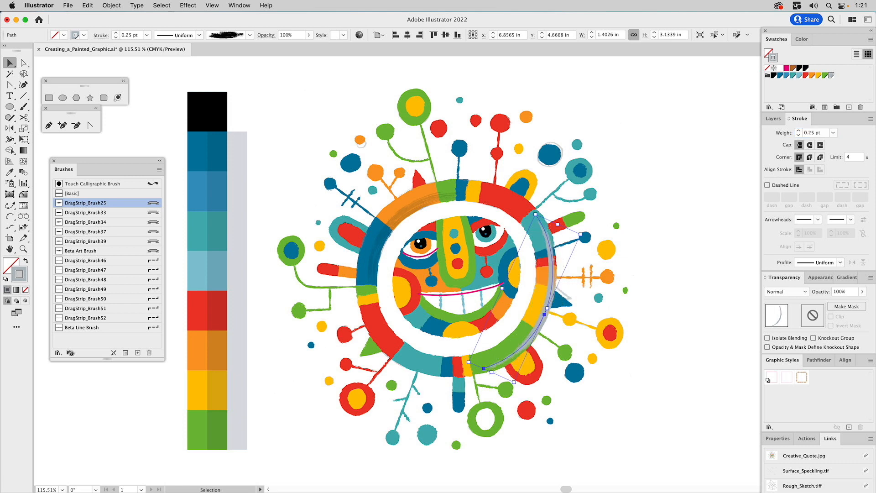
left_click(811, 133)
key("BackSpace")
type("3")
key("Return")
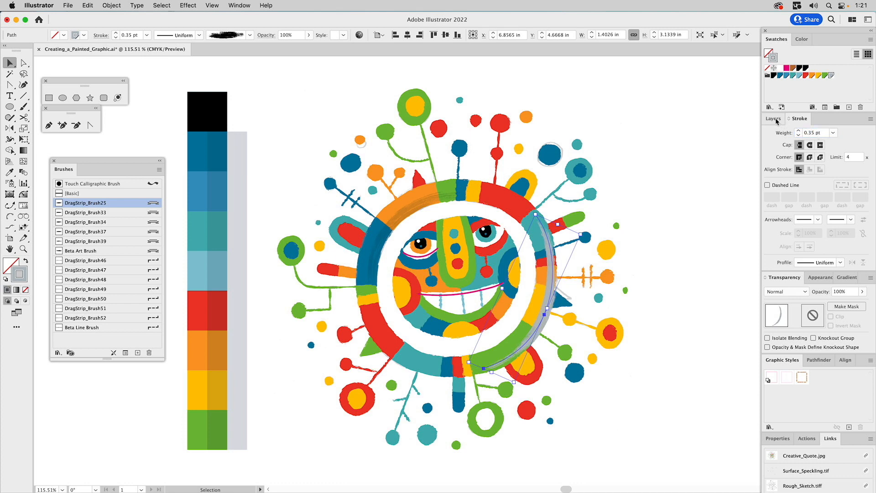
Step: Blend the grey curve with Multiply at 50% opacity
left_click(780, 293)
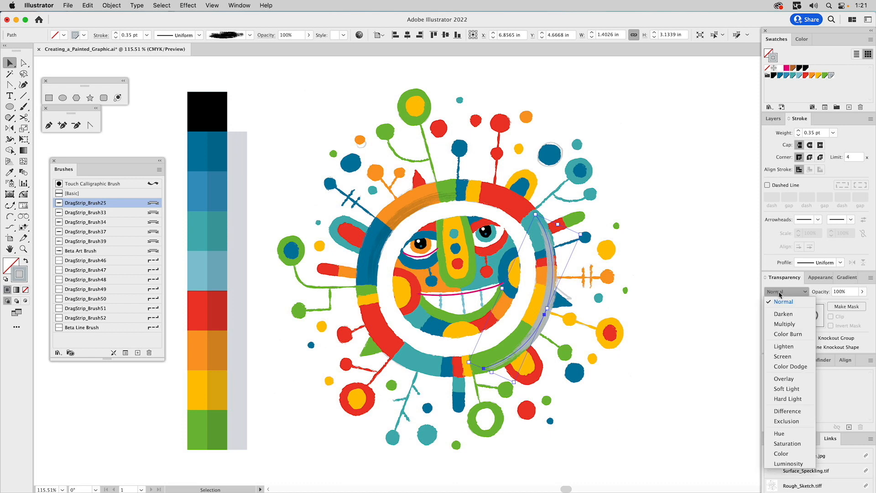
left_click(782, 324)
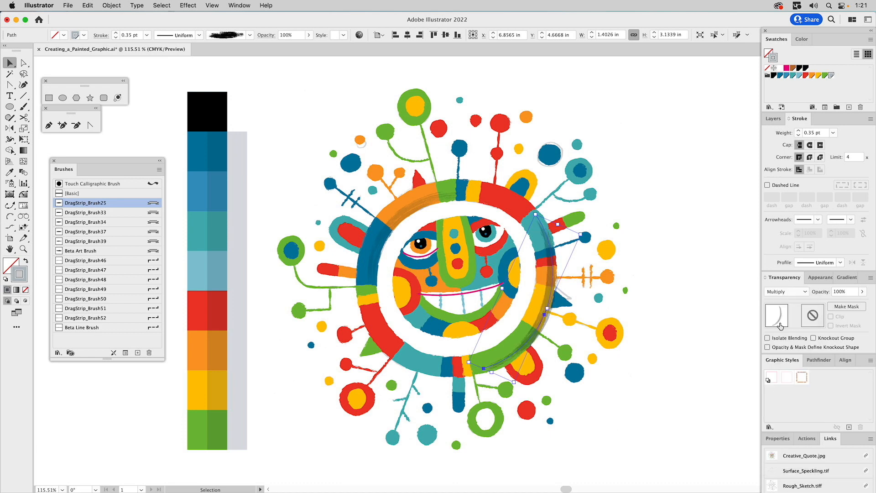
left_click(840, 291)
type("5")
key("Return")
left_click(741, 197)
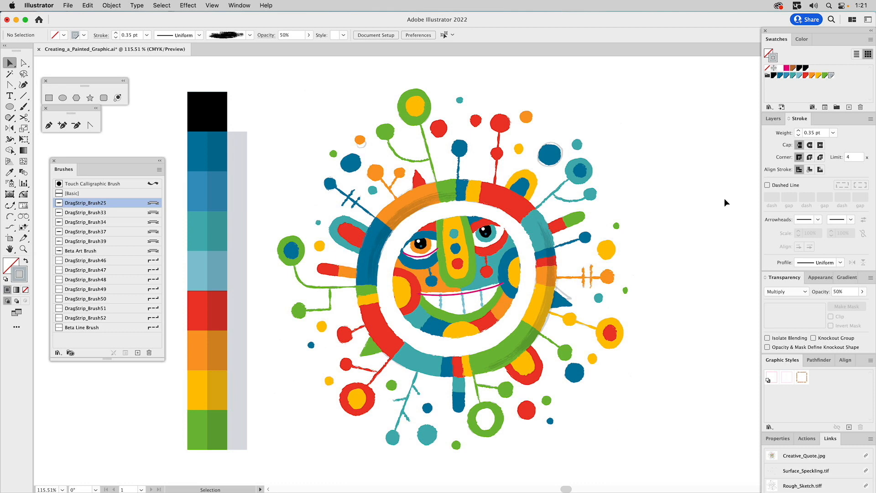
Step: Apply DragStrip_Brush34 at 0.25 pt to the eyelid and mouth lines
left_click(423, 260)
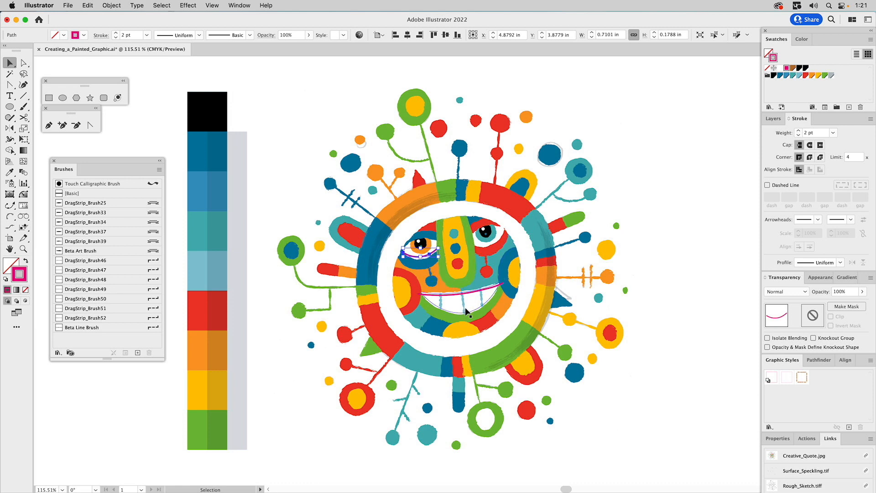
left_click(453, 294, "shift")
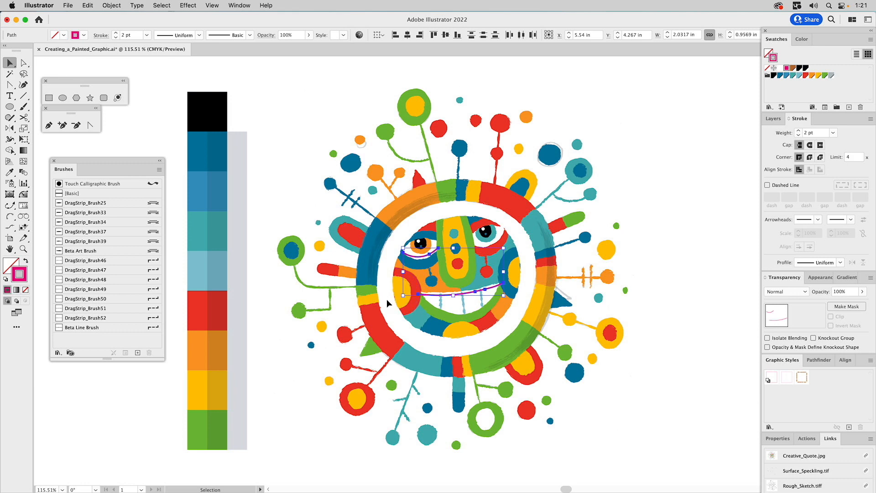
left_click(115, 222)
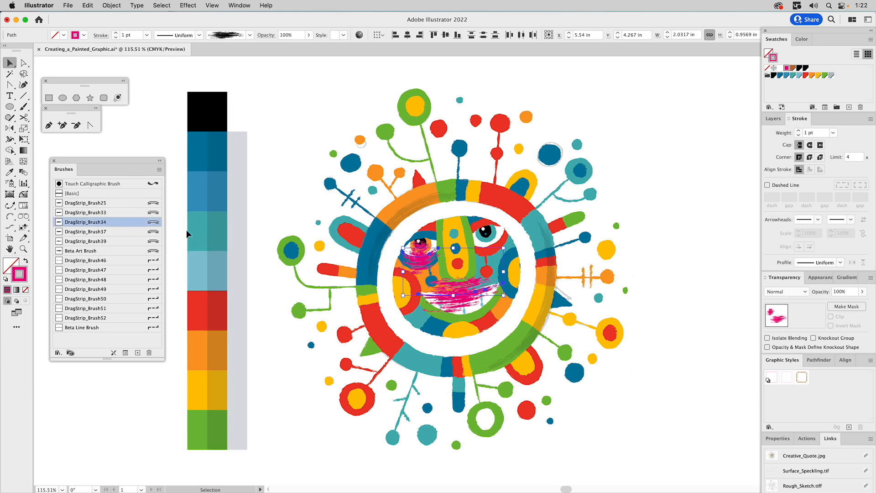
double_click(806, 135)
type(".25")
key("Return")
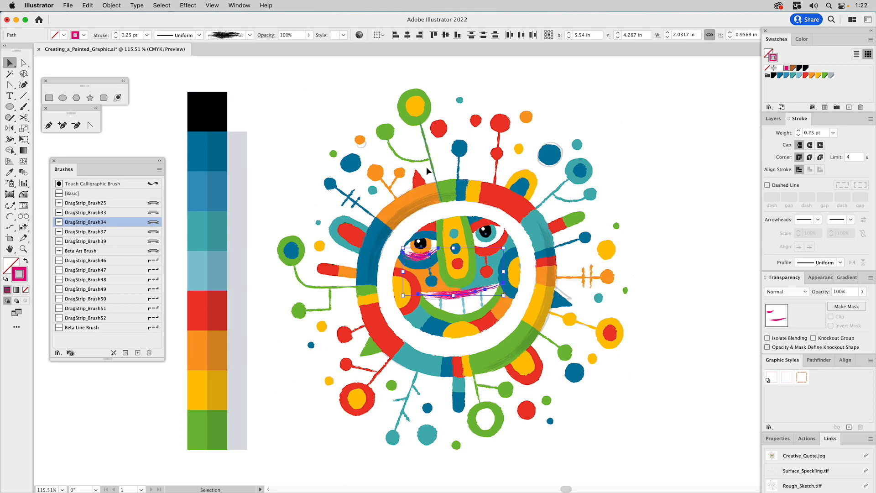
Step: Colour both strokes teal with Multiply blending at 30% opacity
left_click(831, 76)
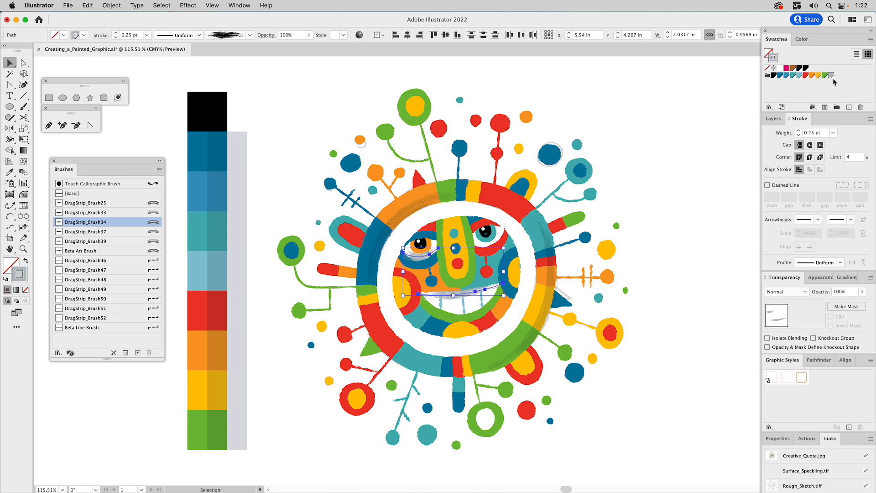
left_click(793, 76)
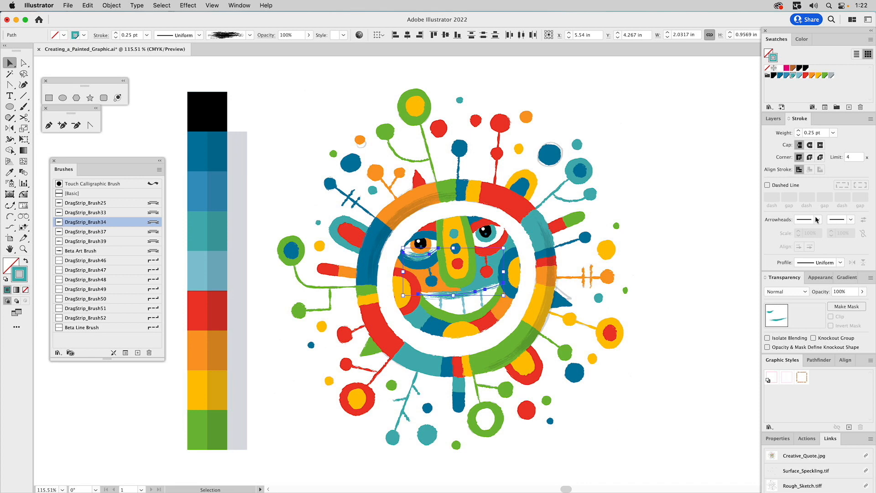
left_click(822, 292)
type("30")
key("Return")
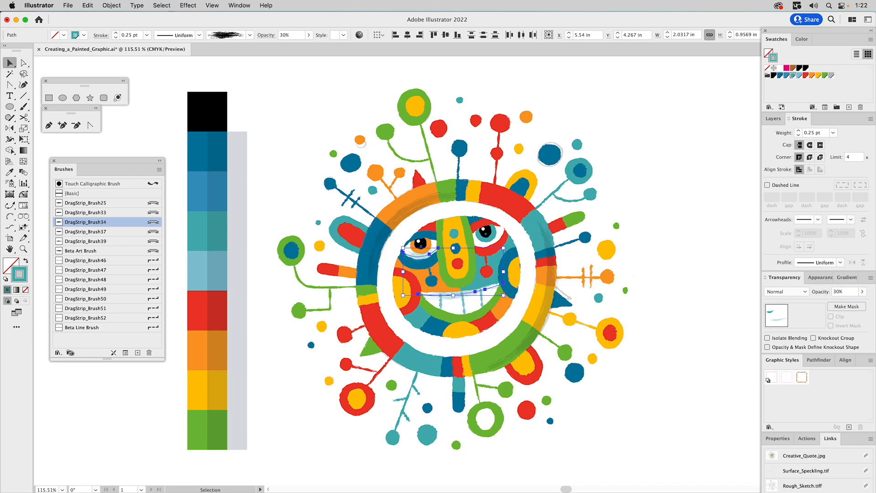
left_click(788, 292)
left_click(785, 326)
Step: Raise the mouth stroke's opacity to 40%
left_click(454, 294)
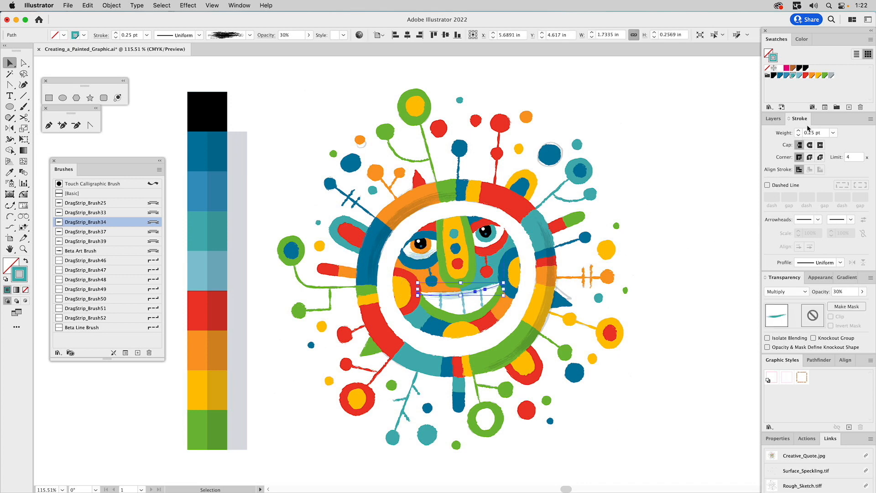
left_click(834, 292)
type("7")
key("Return")
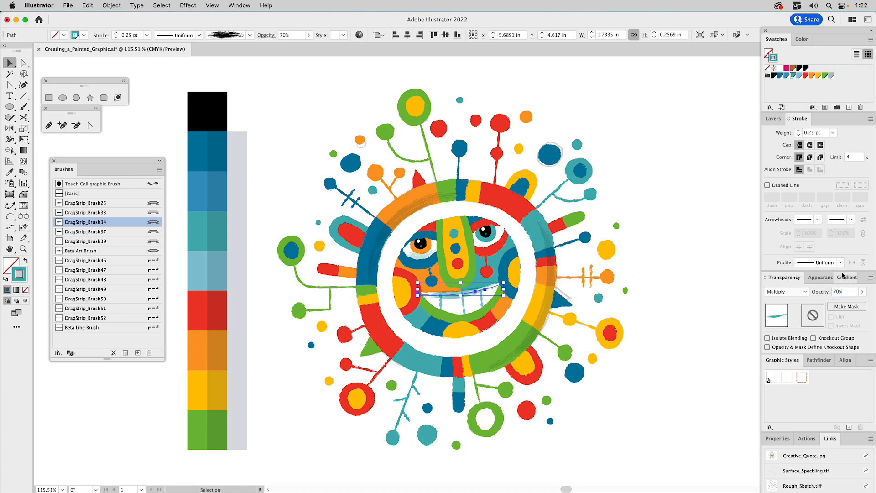
left_click(832, 292)
type("4")
key("Return")
left_click(729, 199)
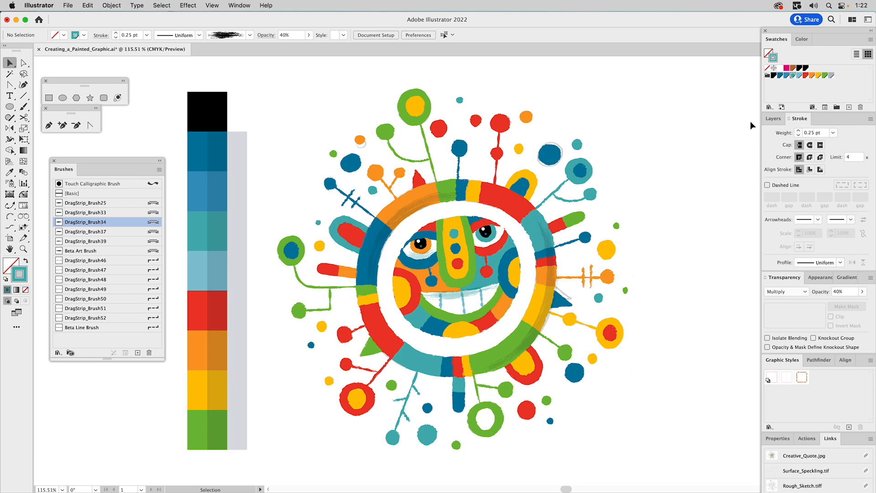
left_click(769, 121)
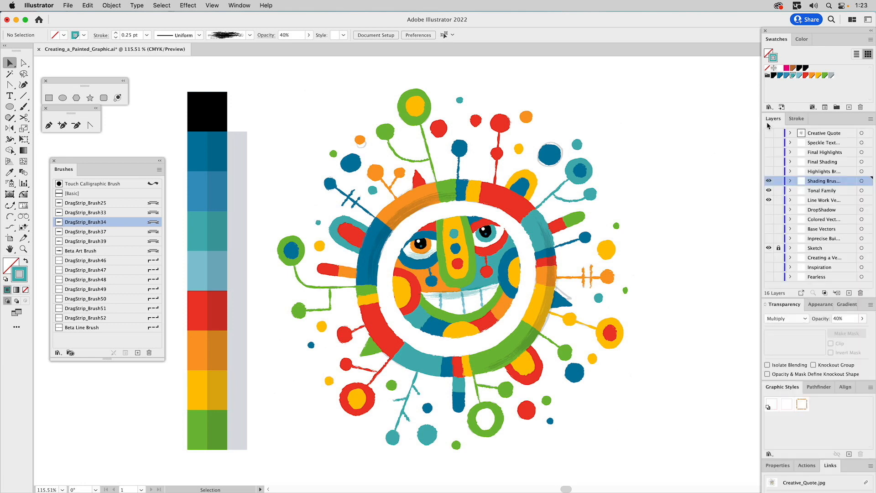
Step: Show the Highlights layer and make its two arcs white DragStrip_Brush39 strokes
left_click(768, 172)
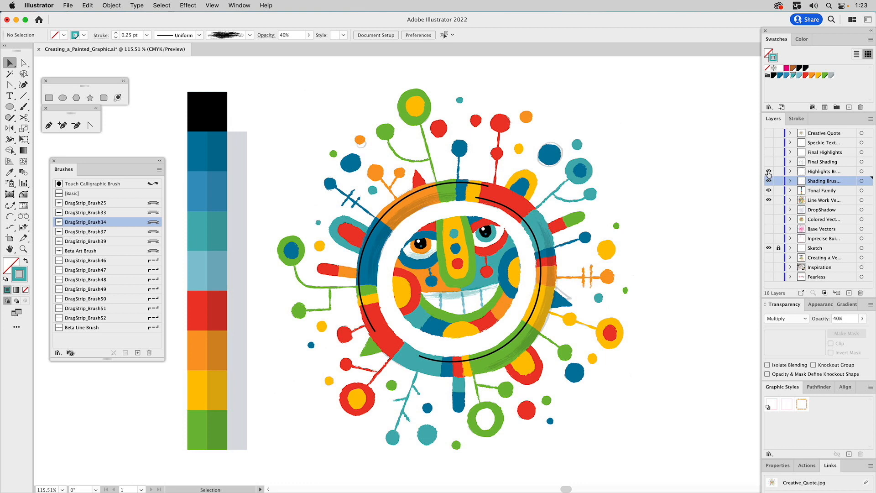
left_click(495, 201)
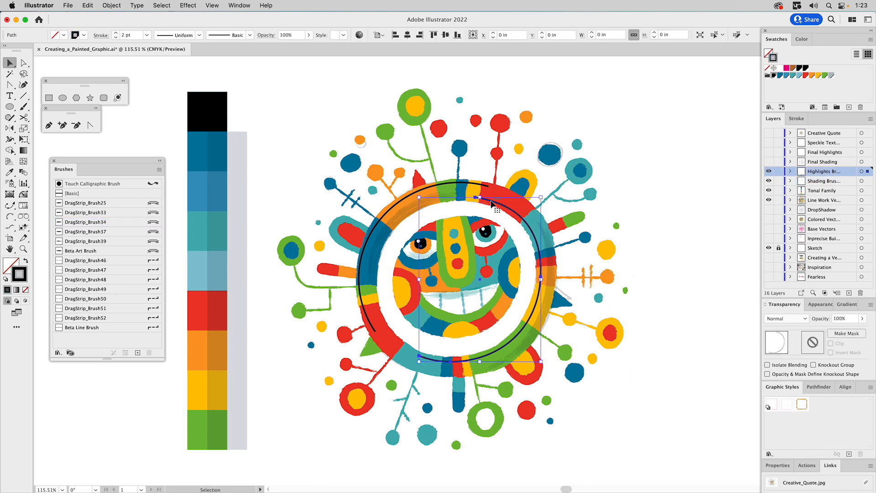
left_click(476, 186, "shift")
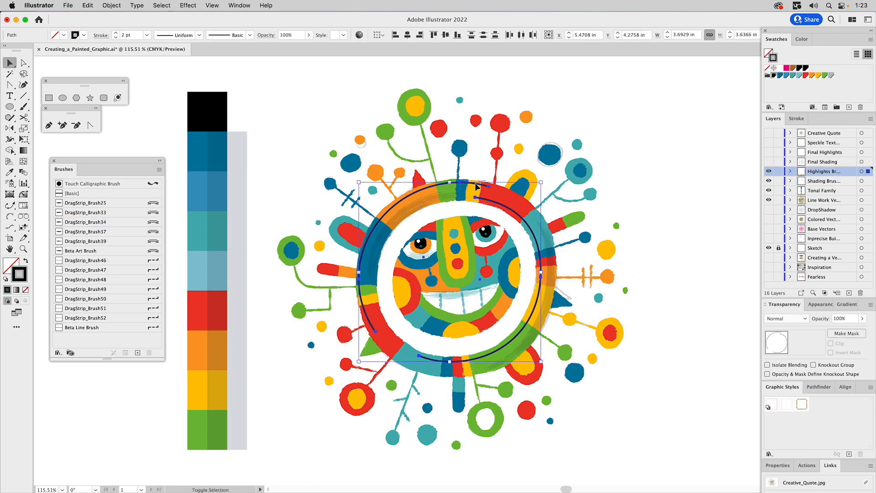
left_click(780, 69)
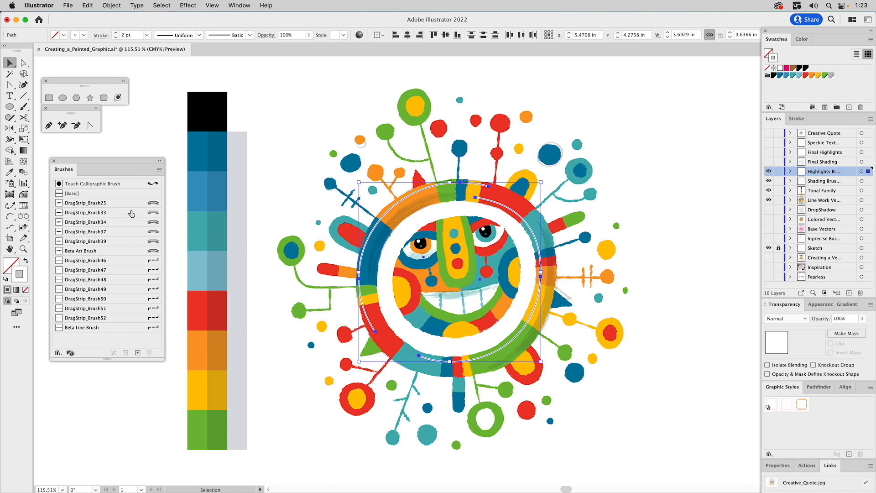
left_click(148, 243)
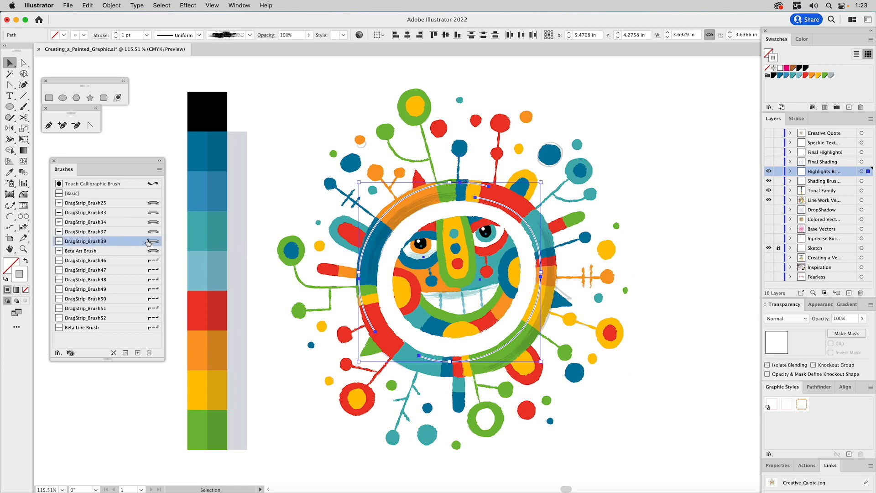
left_click(644, 286)
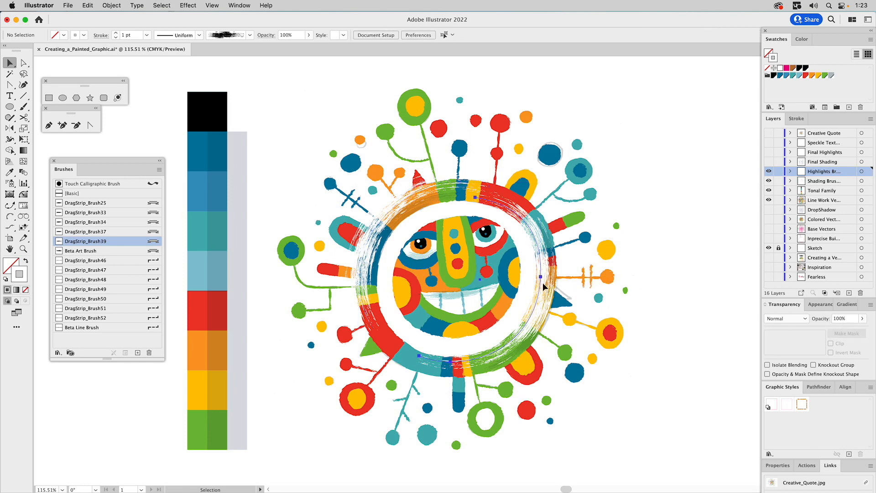
Step: Give the right-hand highlight arc the Beta Art Brush at 0.35 pt and 30% opacity
left_click(544, 286)
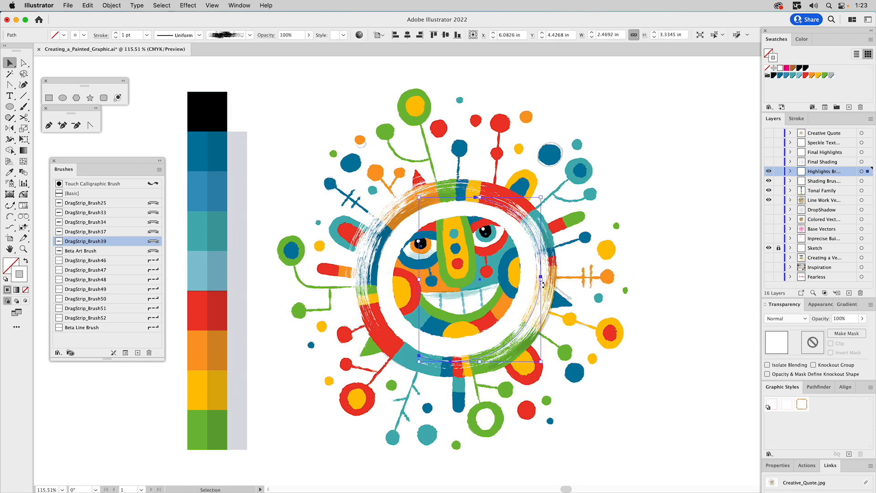
left_click(132, 251)
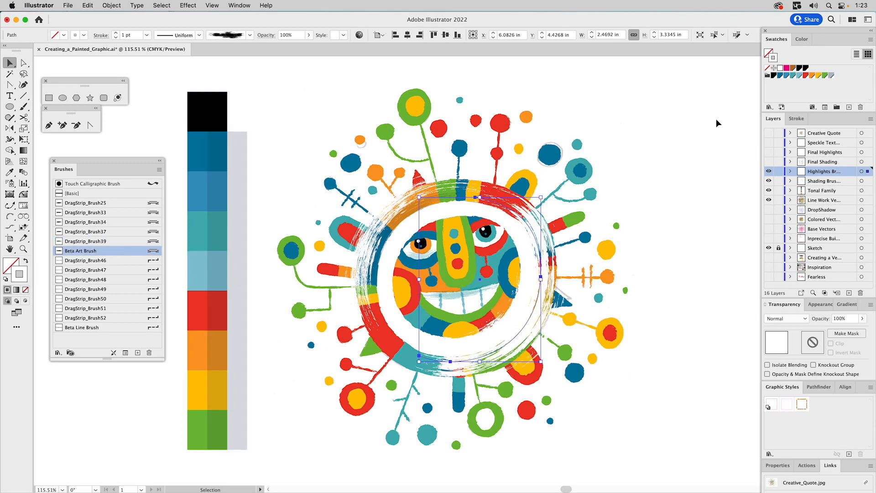
left_click(799, 119)
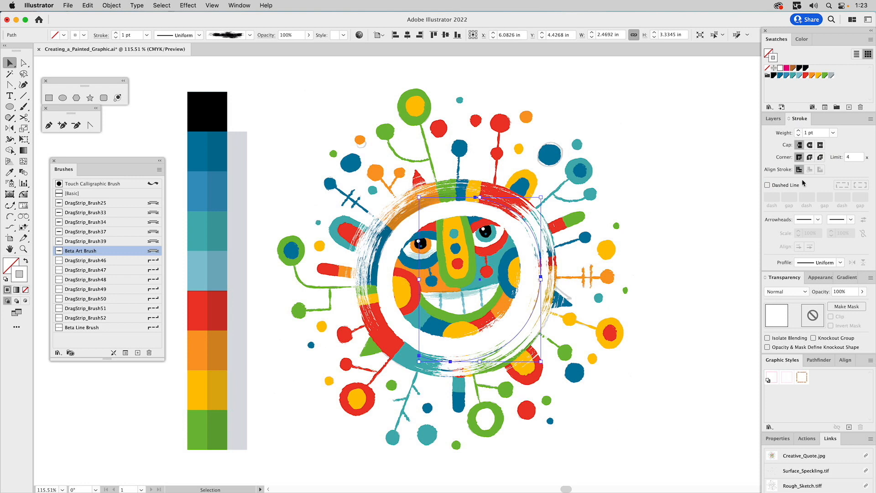
double_click(807, 133)
type(".35")
key("Return")
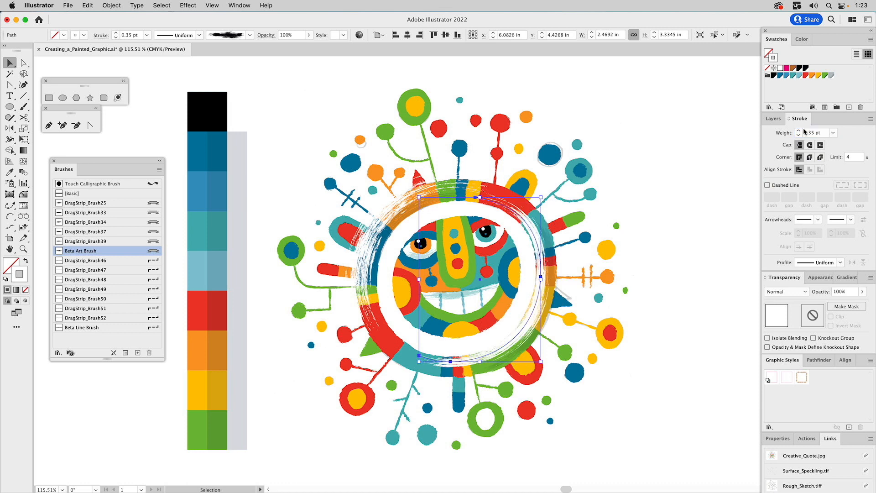
left_click(832, 293)
type("3")
key("Return")
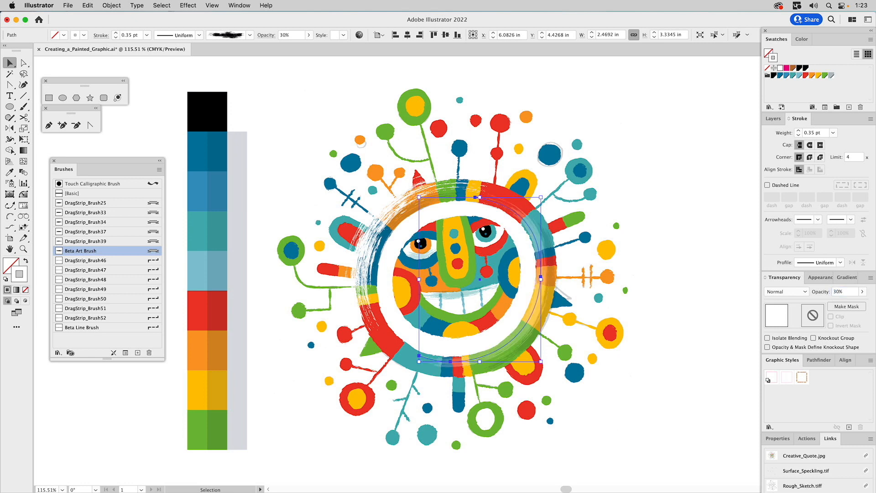
Step: Thin the left outer highlight arc to 0.35 pt at 30% opacity
left_click(431, 189)
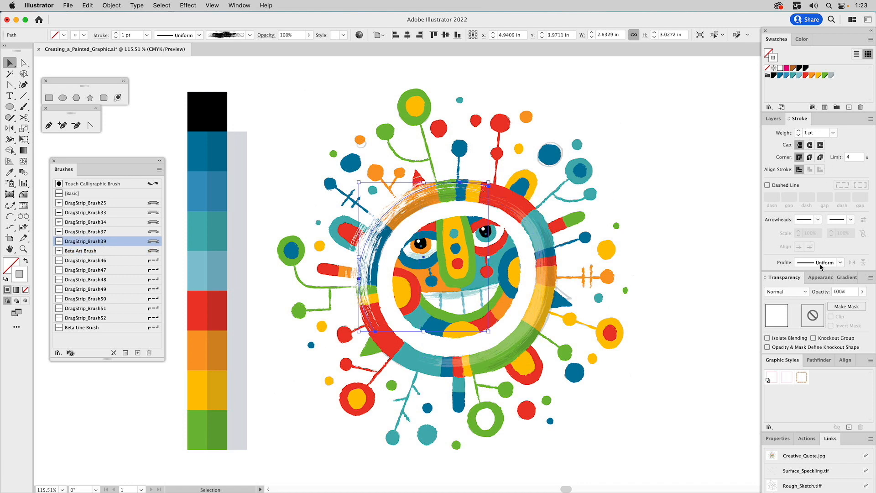
double_click(805, 133)
type(".35")
key("Return")
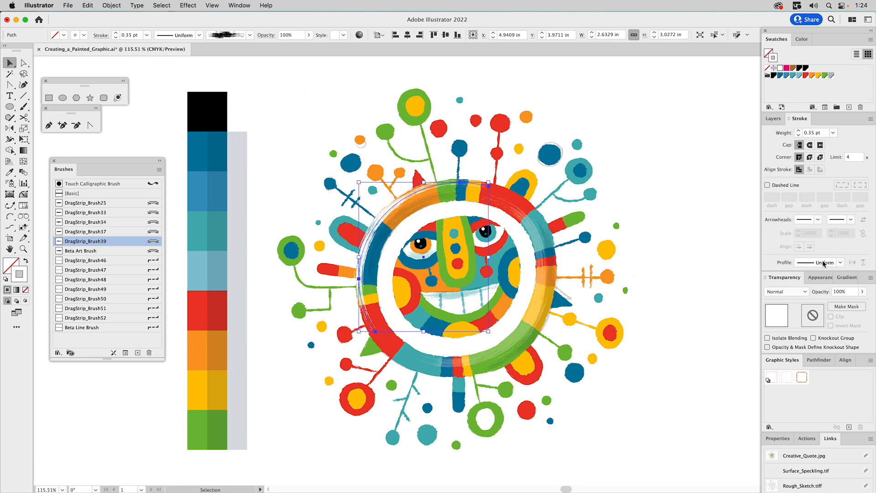
left_click(841, 293)
type("30%")
key("Return")
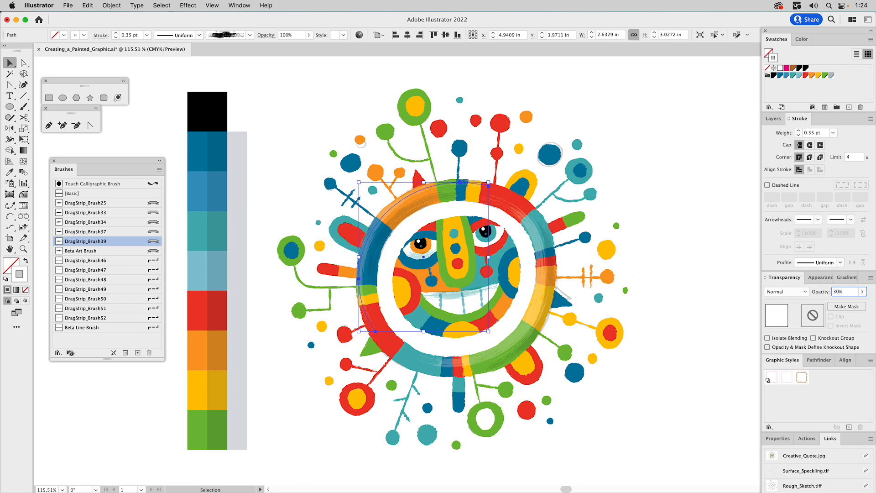
left_click(697, 181)
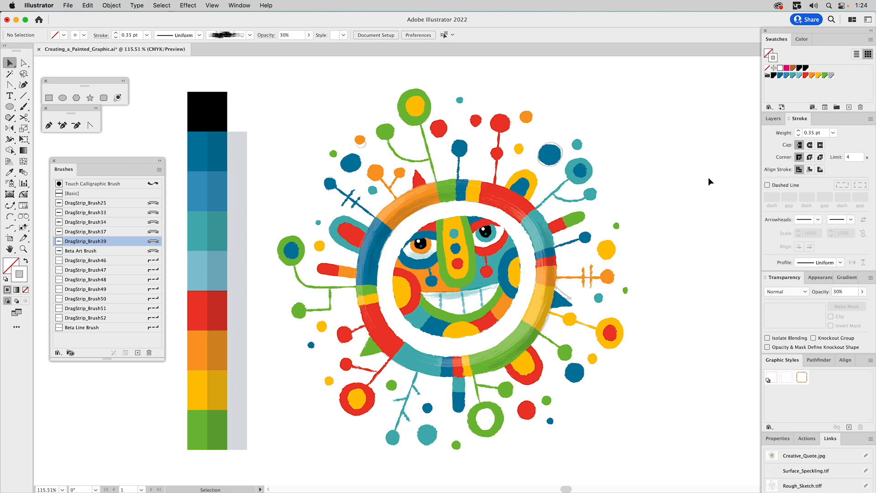
left_click(771, 119)
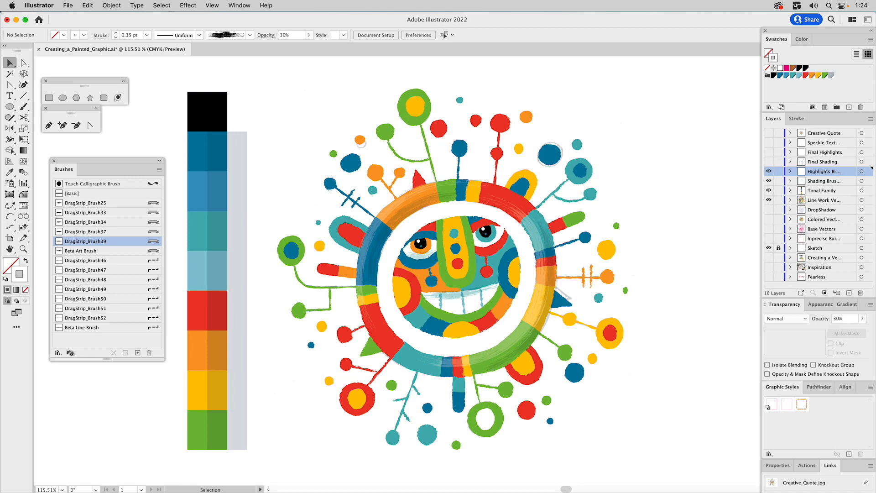
Step: Show the Highlights Brush and DropShadow layers and hide Tonal Family
left_click(769, 168)
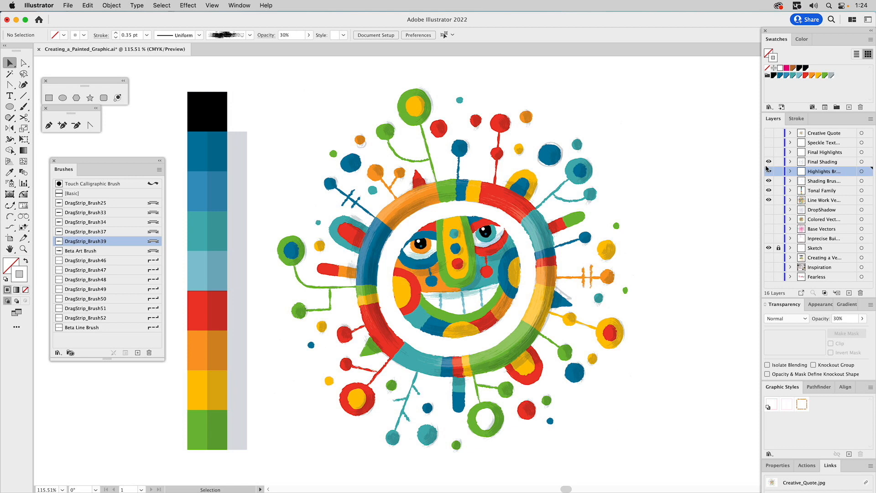
left_click(768, 211)
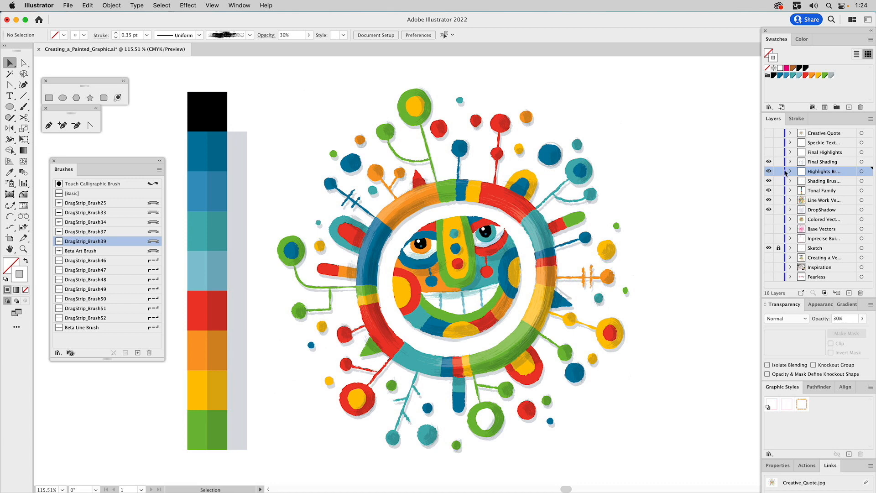
left_click(770, 191)
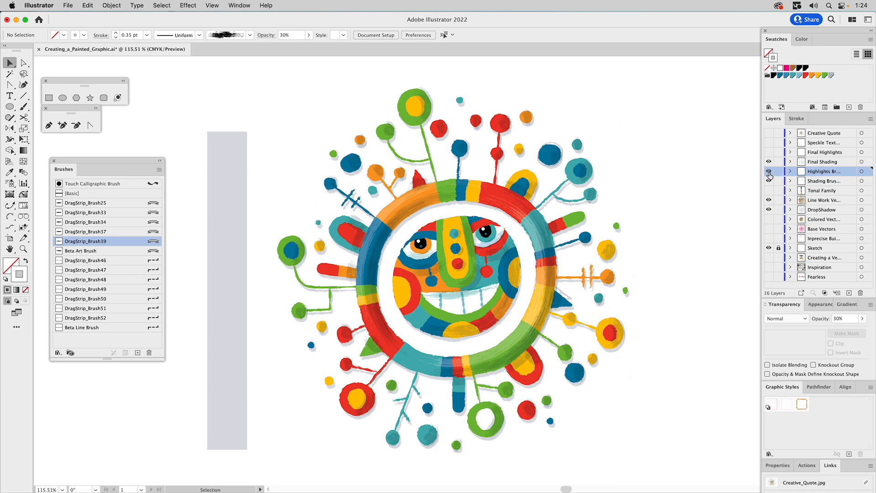
Step: Delete the grey rectangle beside the artwork and collapse the brush list
left_click(223, 161)
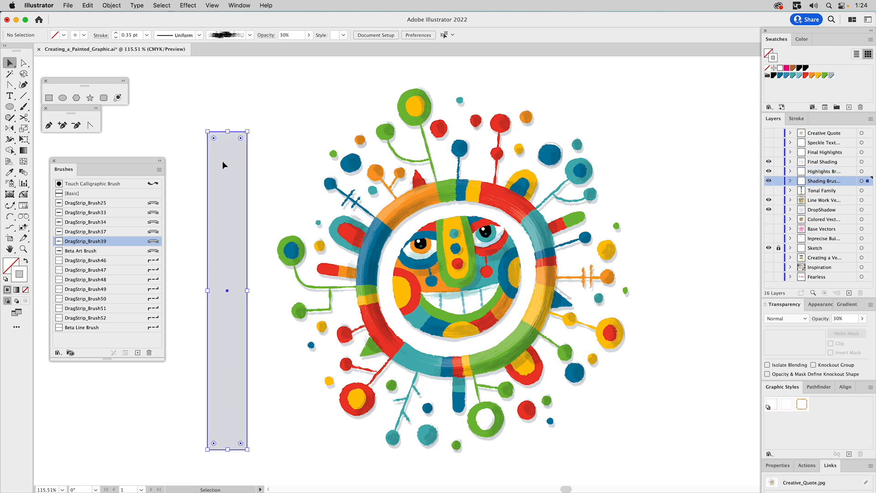
key("Delete")
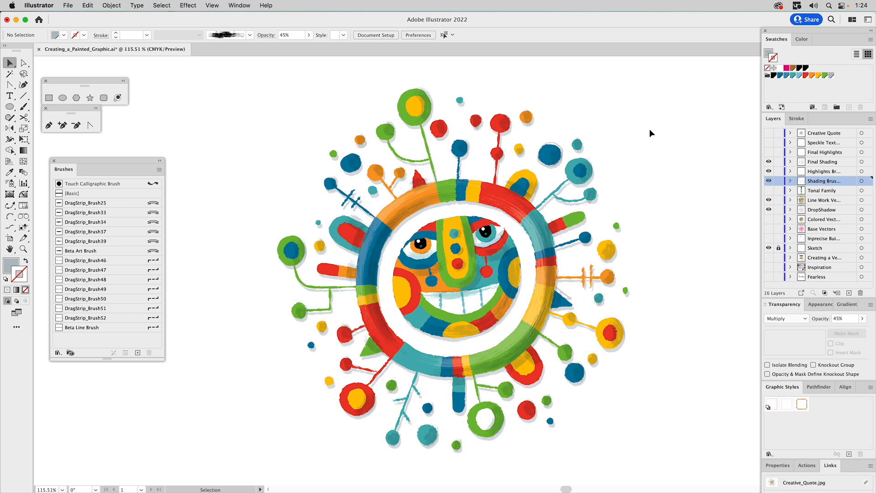
left_click(160, 161)
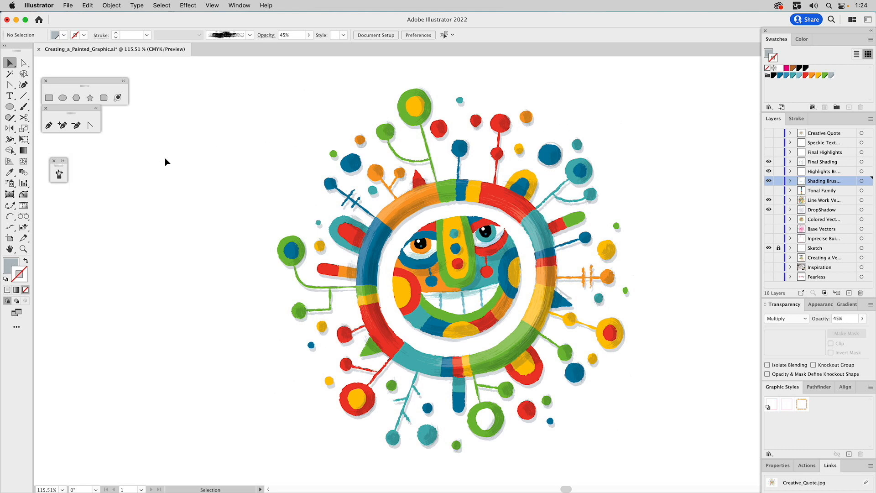
Step: Turn on Final Highlights and Speckle Texture, then select the placed speckle image
left_click(769, 153)
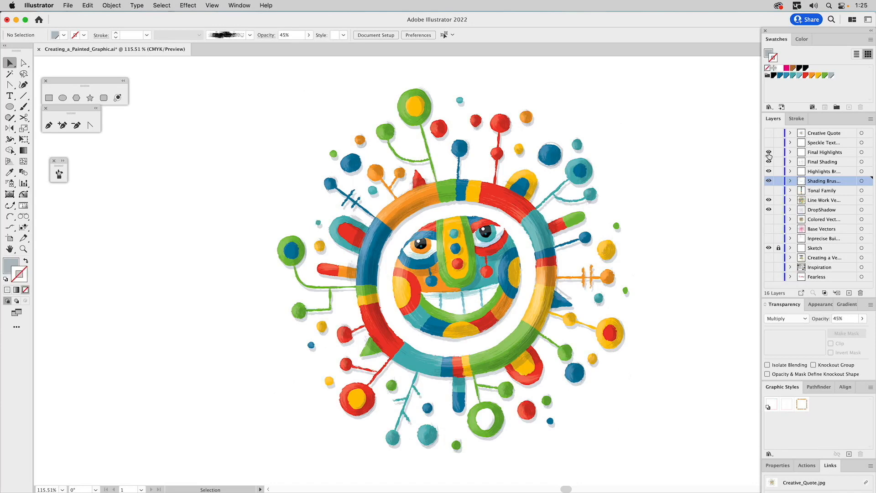
left_click(769, 153)
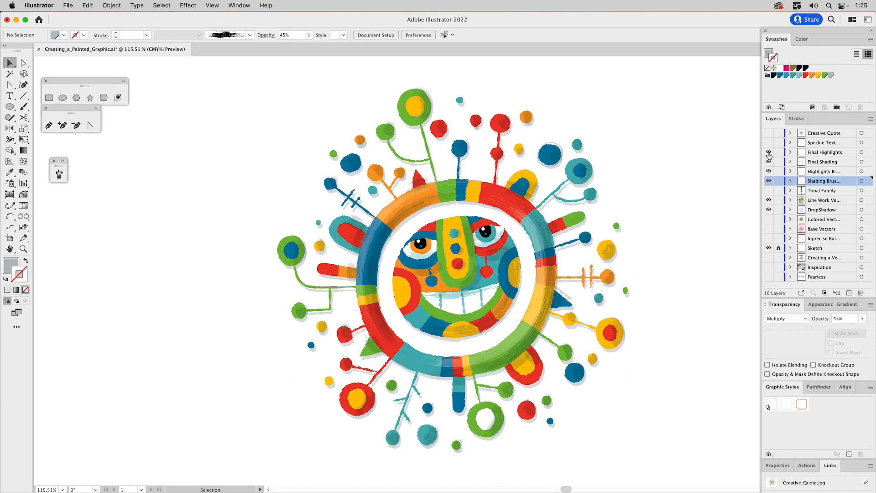
left_click(769, 153)
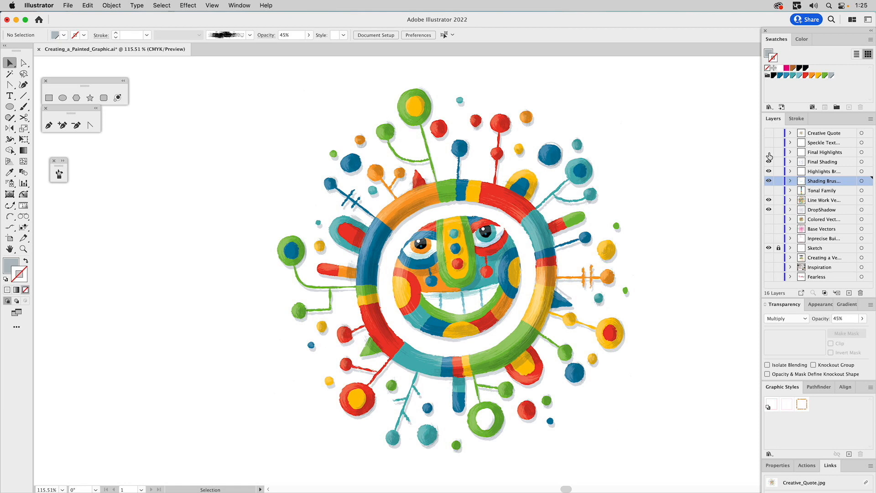
left_click(769, 153)
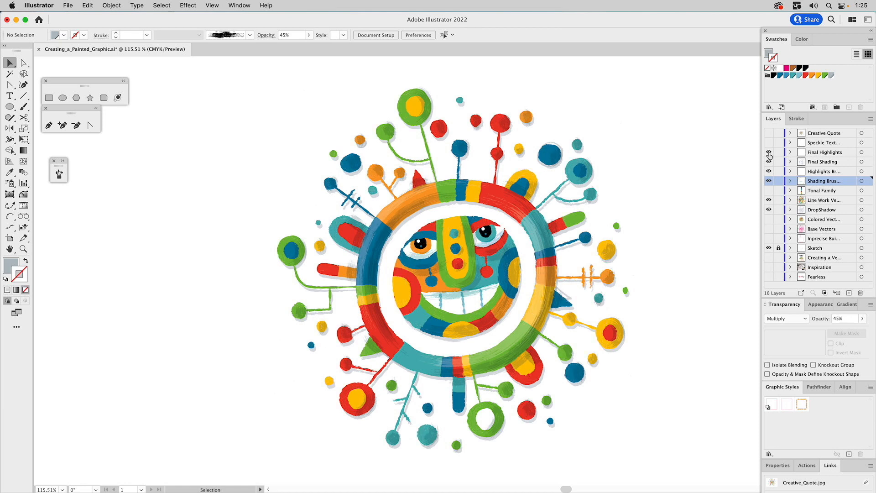
left_click(768, 153)
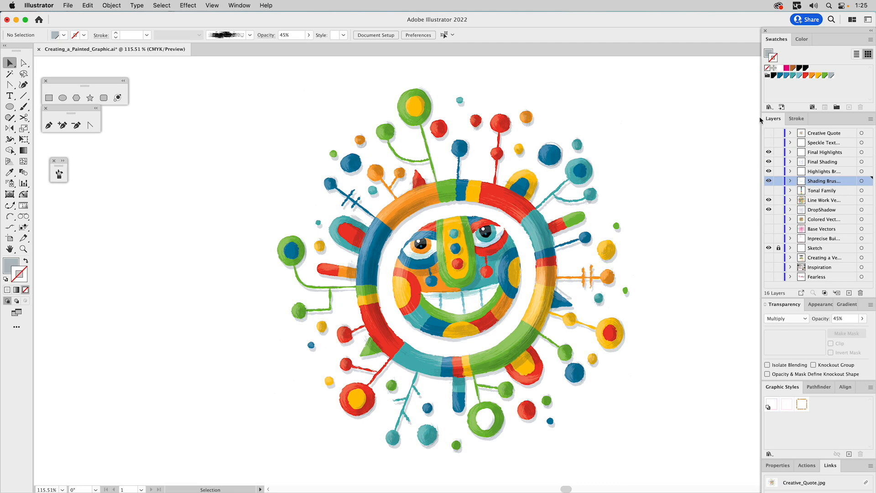
left_click(768, 142)
left_click(605, 167)
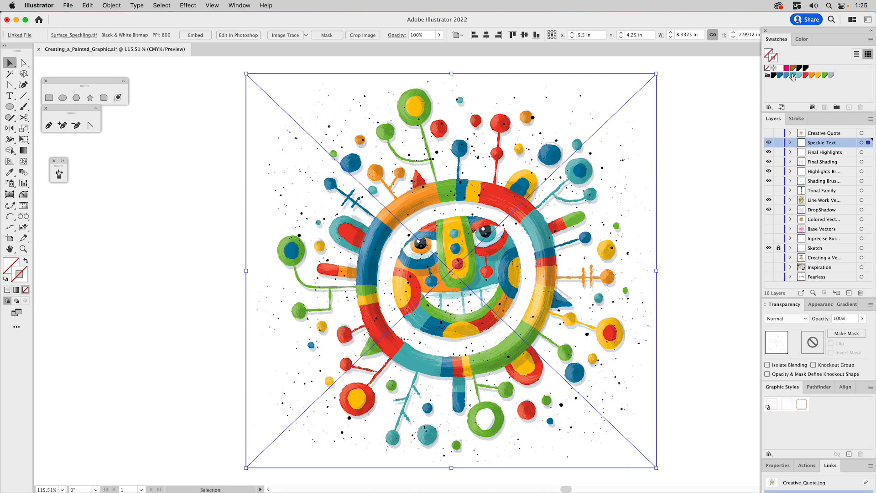
Step: Colour the speckle texture teal with Multiply blending at 40% opacity
left_click_drag(793, 78, 773, 55)
left_click_drag(768, 52, 769, 52)
left_click(782, 315)
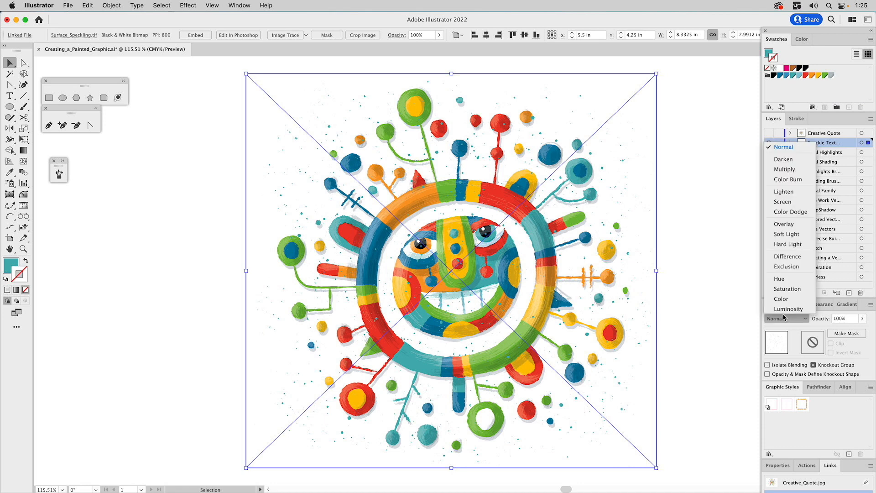
left_click(783, 170)
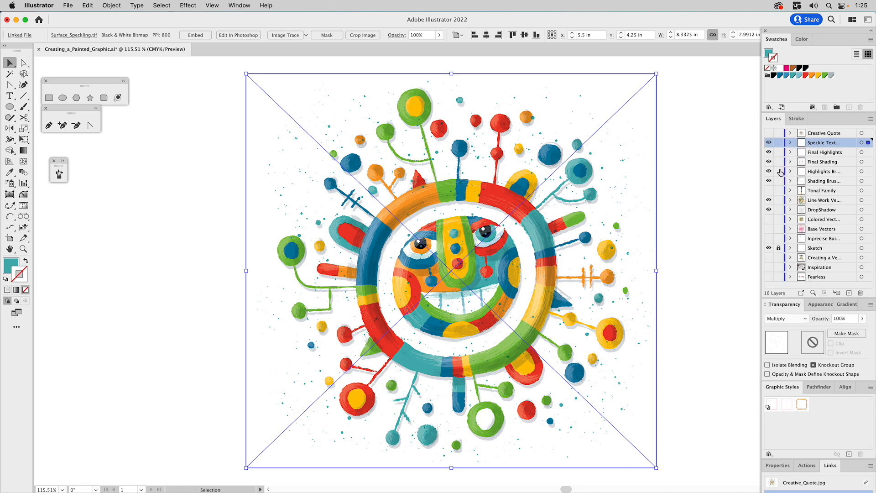
double_click(840, 320)
type("40")
key("Return")
Step: Recolour the speckles yellow and raise their opacity to 50%
left_click_drag(452, 68, 430, 372)
left_click(769, 54)
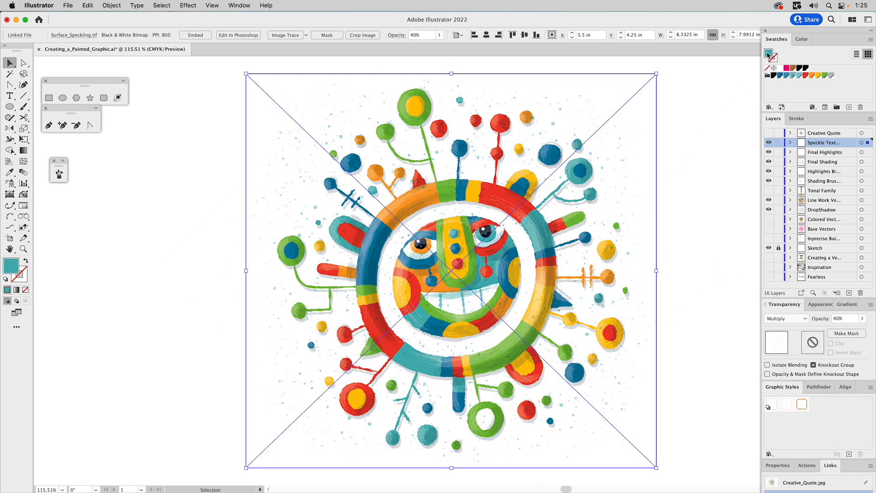
left_click(819, 76)
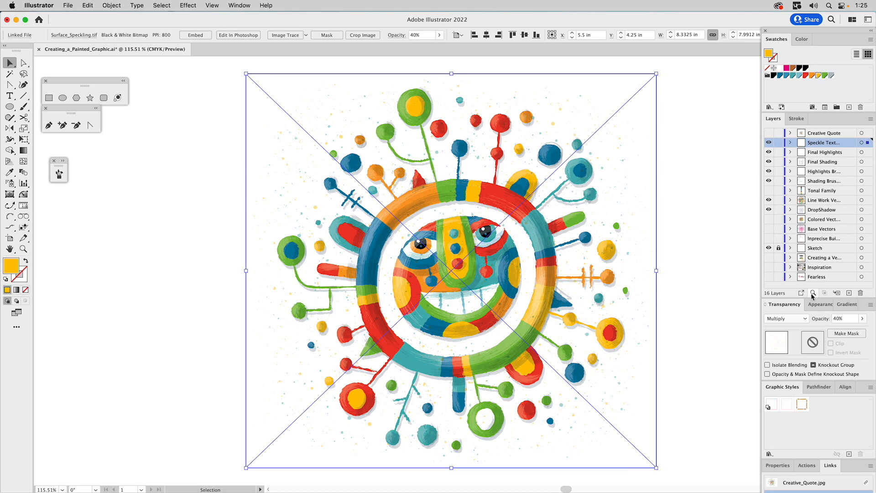
left_click(832, 319)
type("50")
key("Return")
Step: Check the eyes and nose up close, then show Creative Quote and hide the layers below
left_click(722, 205)
key("z")
left_click_drag(408, 205, 500, 292)
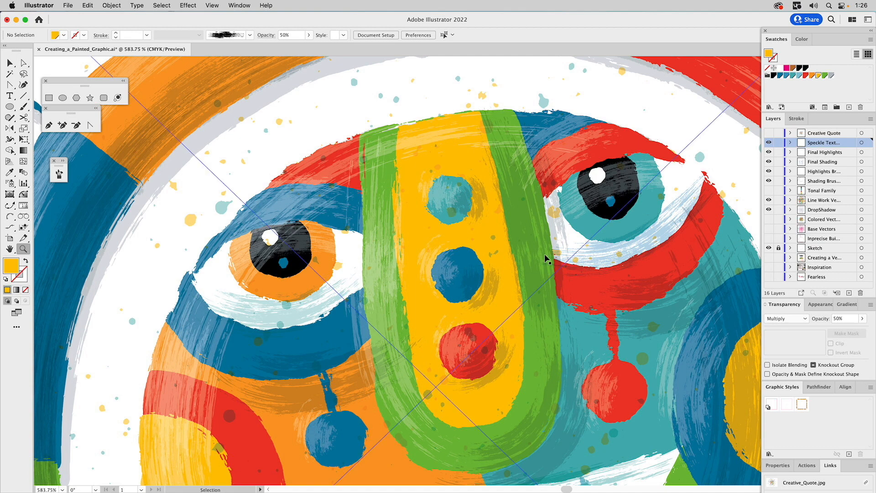
key("super+0")
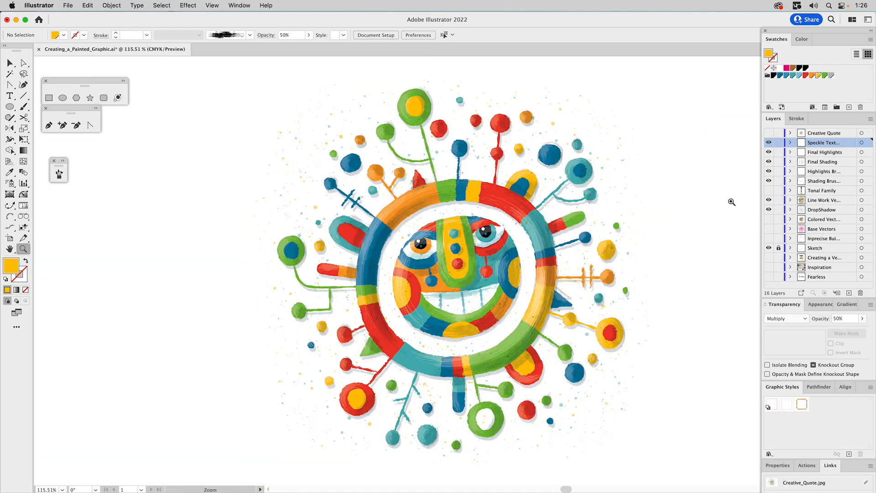
key("v")
left_click(769, 133)
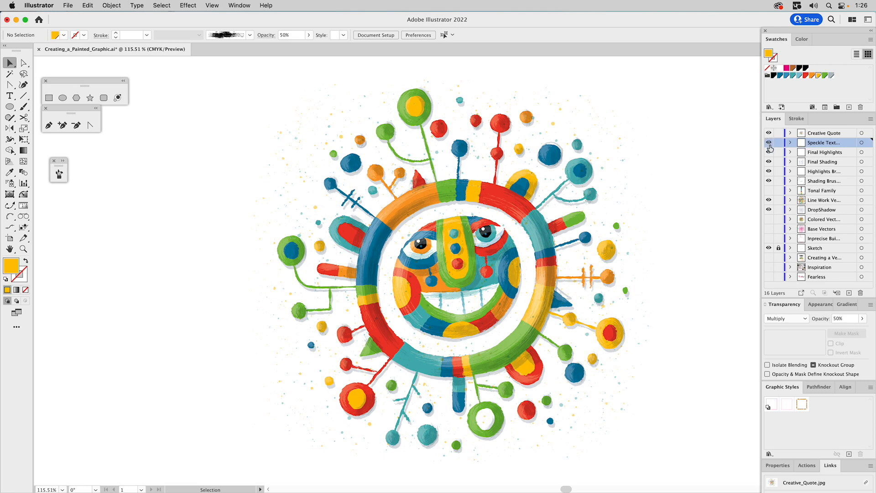
left_click_drag(769, 143, 769, 257)
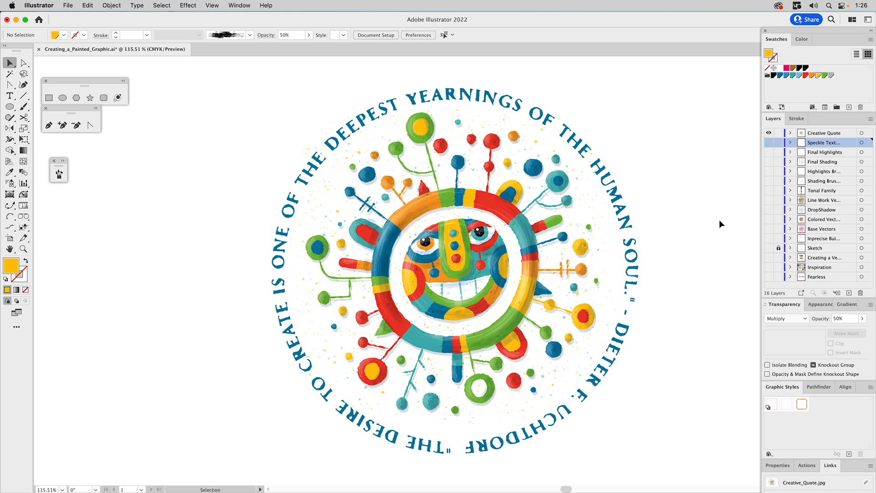